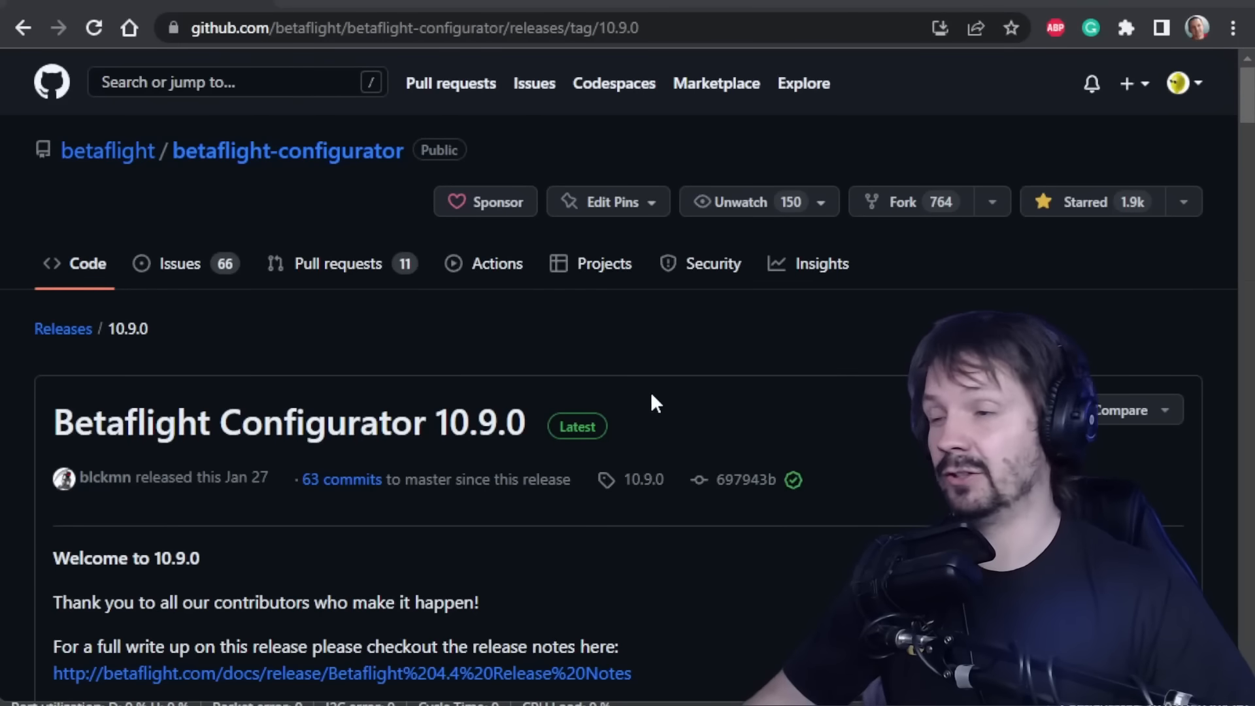
# - Look through the Betaflight Configurator 10.9.0 release notes down to the downloadable installer assets
pyautogui.scroll(-2, 614, 408)
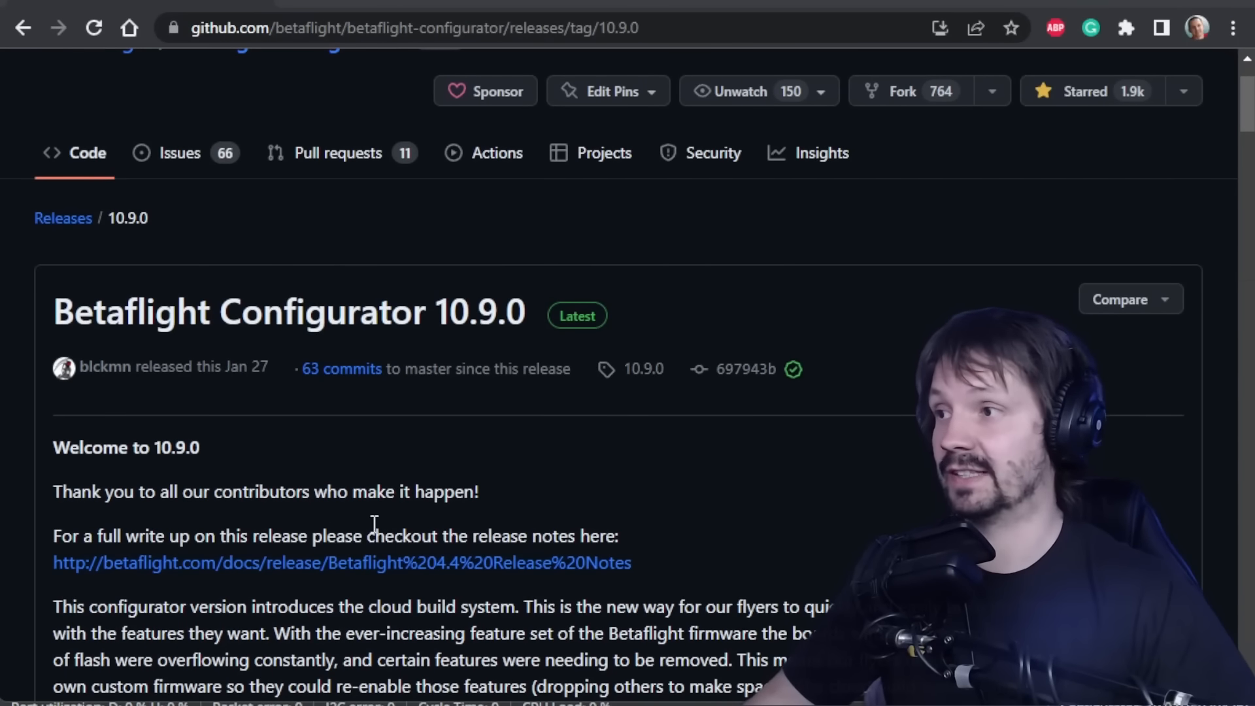
pyautogui.scroll(-15, 673, 366)
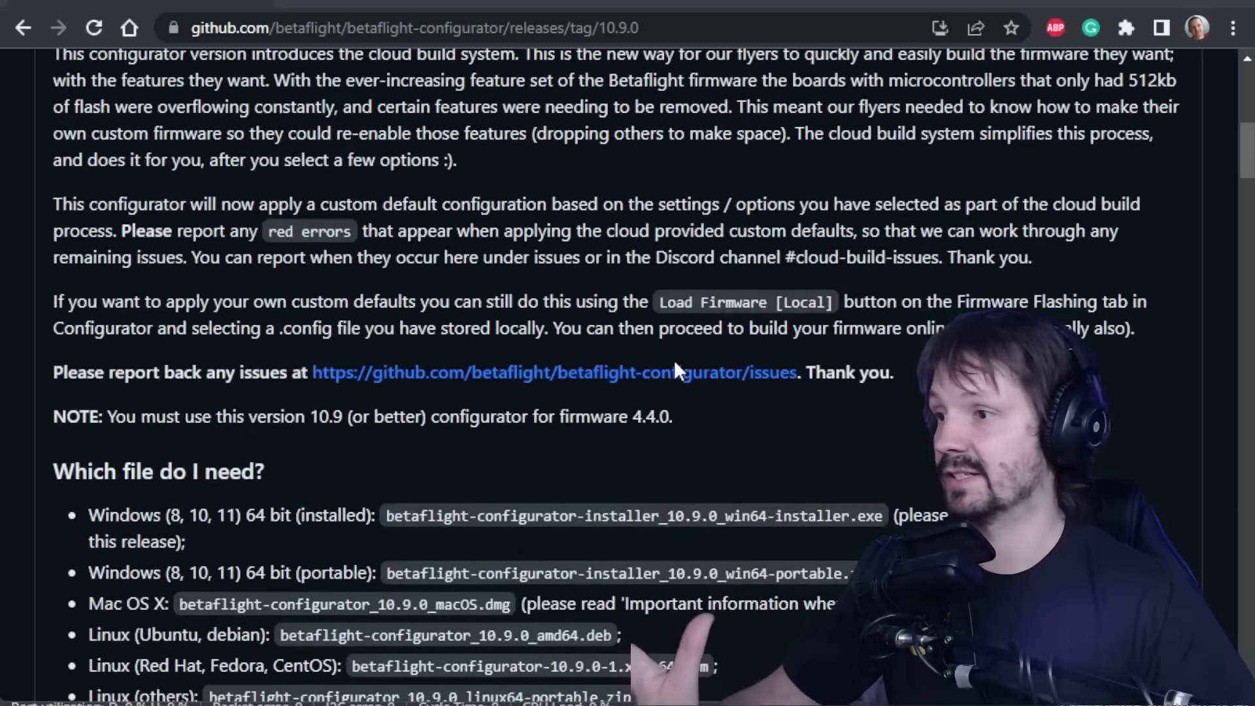
pyautogui.scroll(-20, 675, 366)
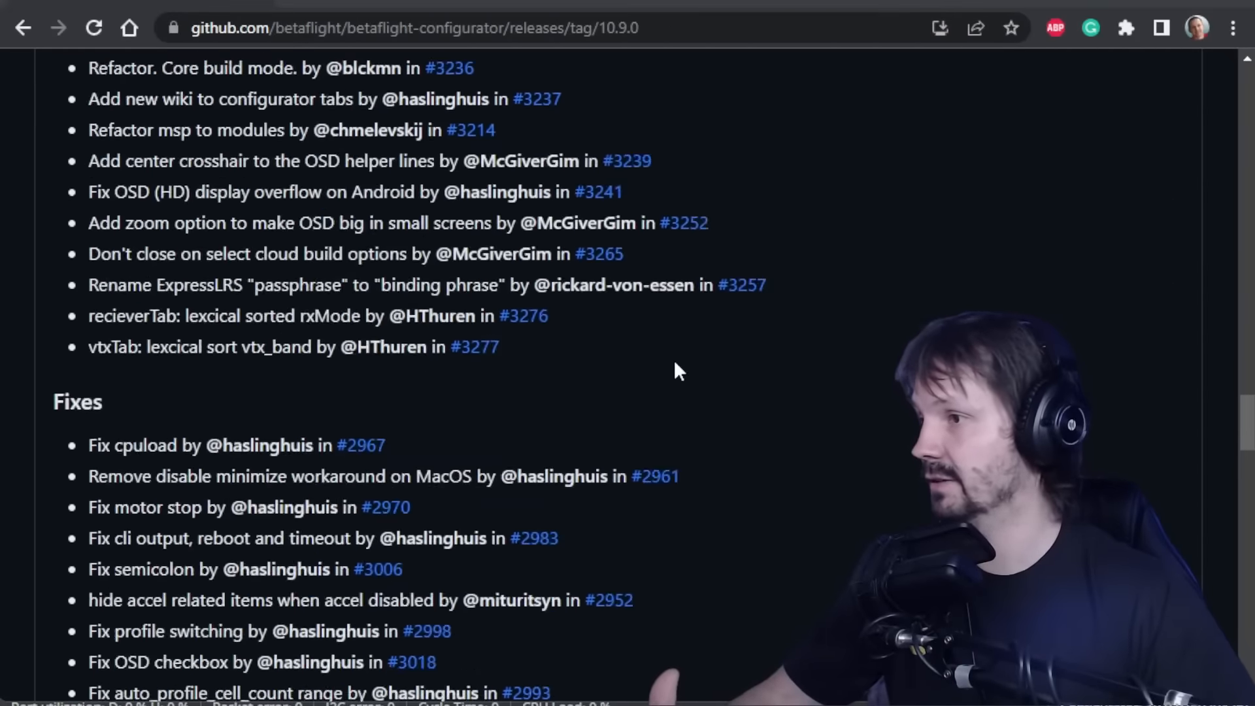
pyautogui.scroll(-8, 675, 370)
pyautogui.scroll(1, 356, 465)
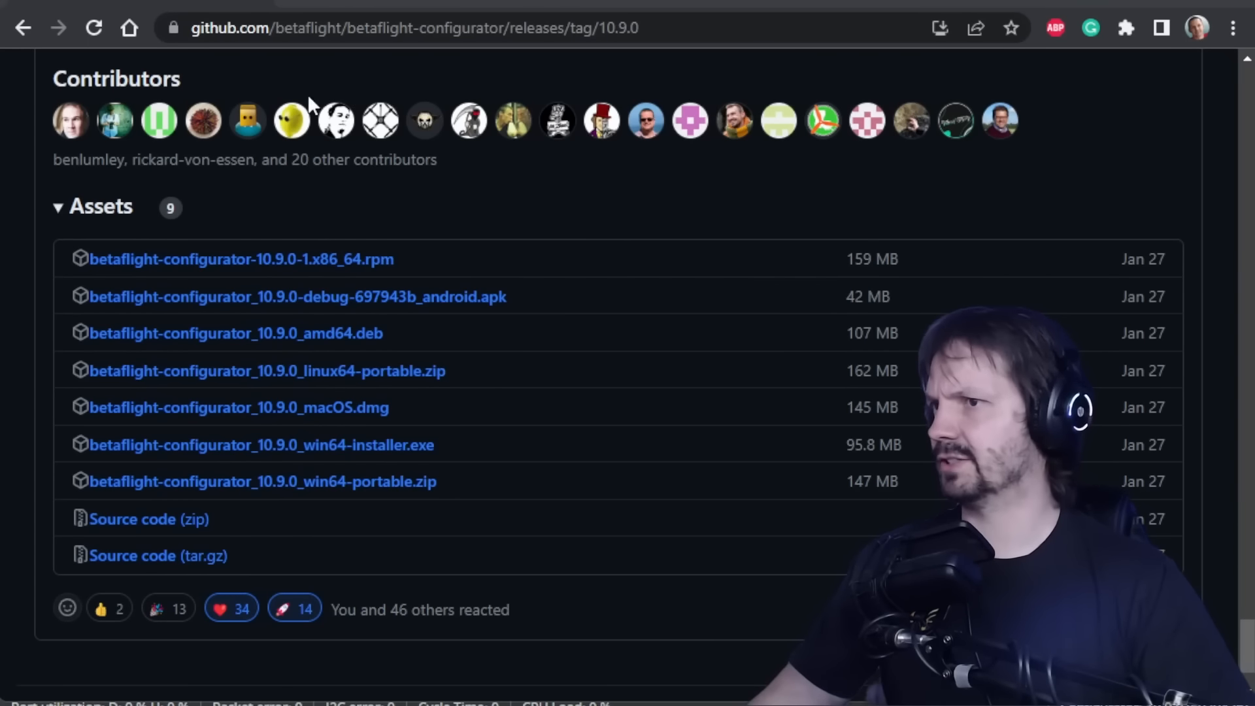
pyautogui.moveTo(298, 130)
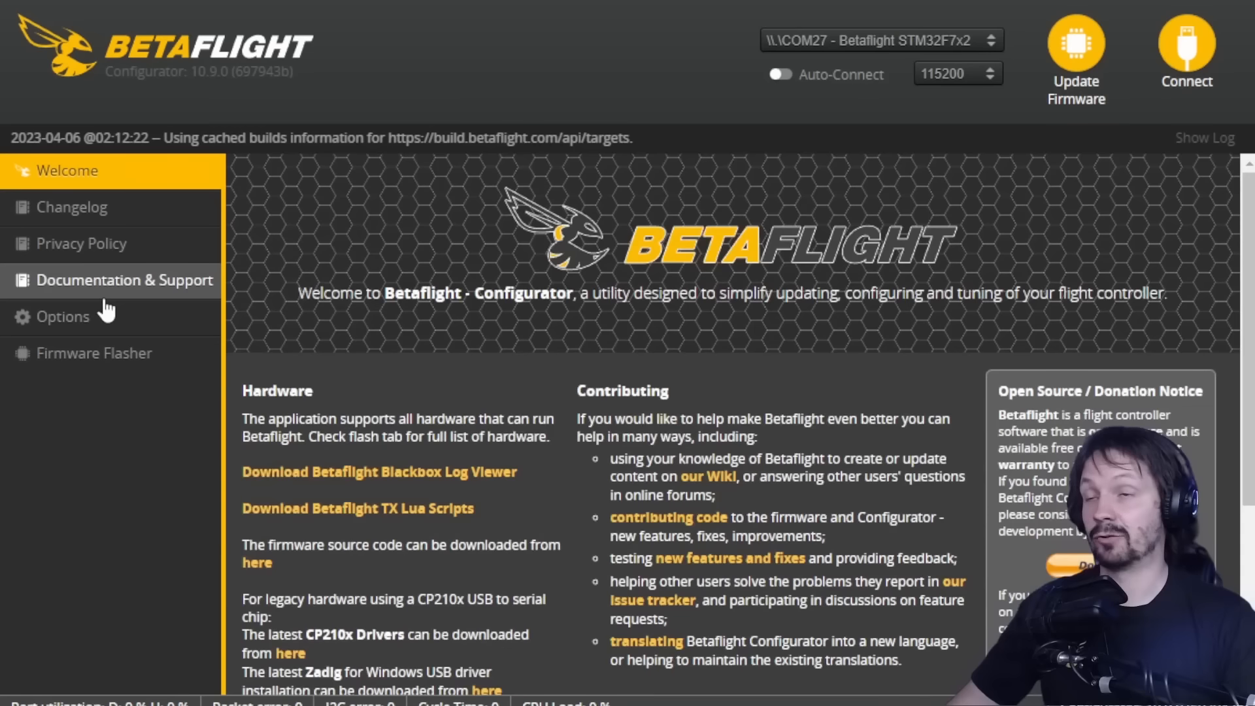
# - Switch to Betaflight Configurator and enable the option to reopen the last tab on connect
pyautogui.click(104, 322)
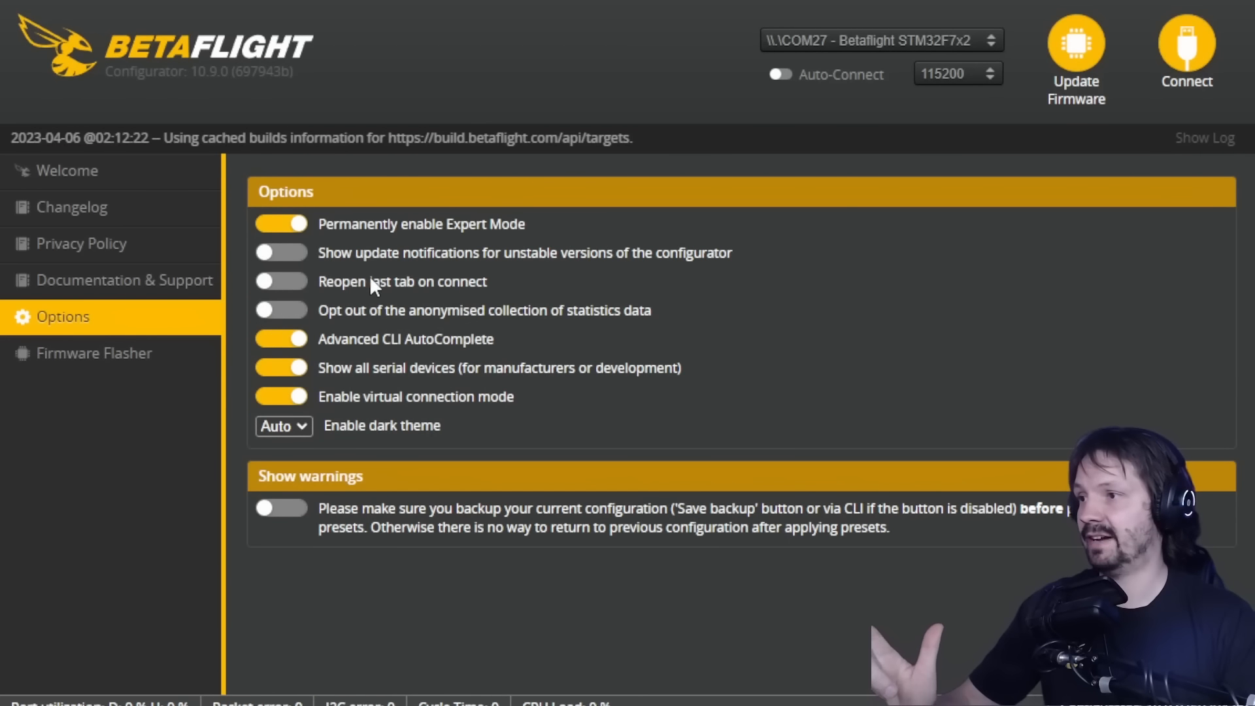
pyautogui.click(273, 282)
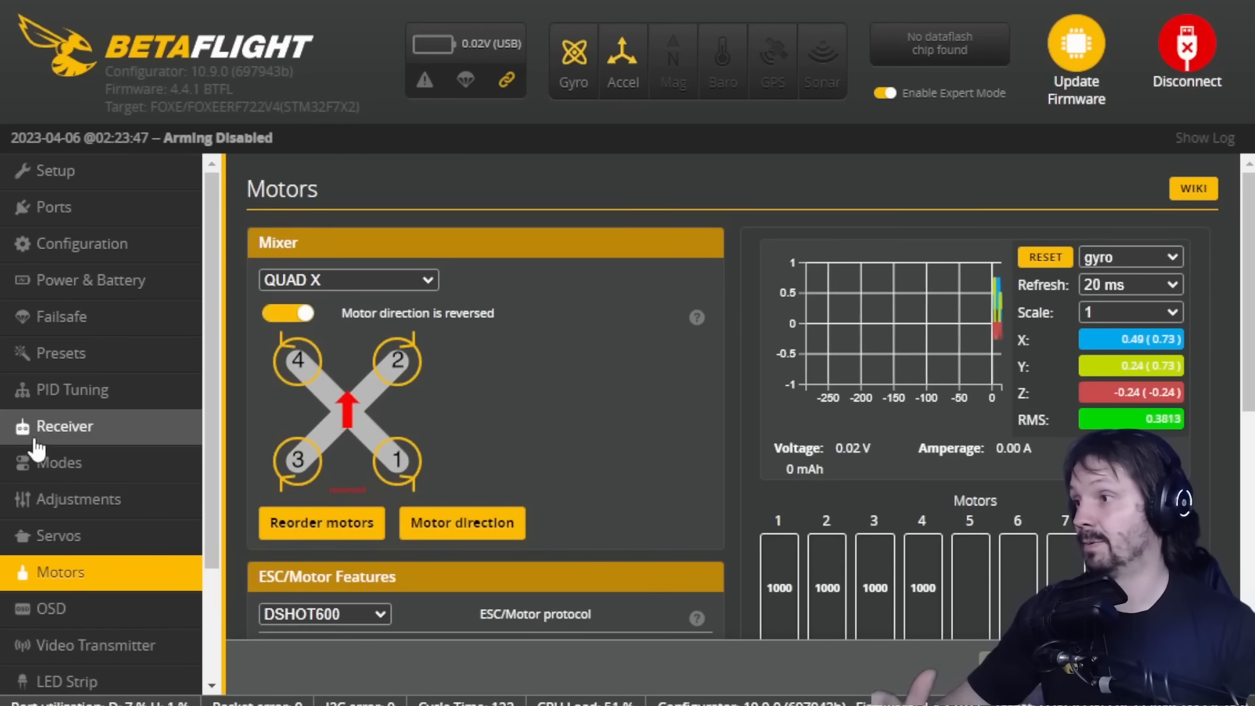
# - Save a backup of the connected flight controller's current configuration using the Presets backup function
pyautogui.click(72, 355)
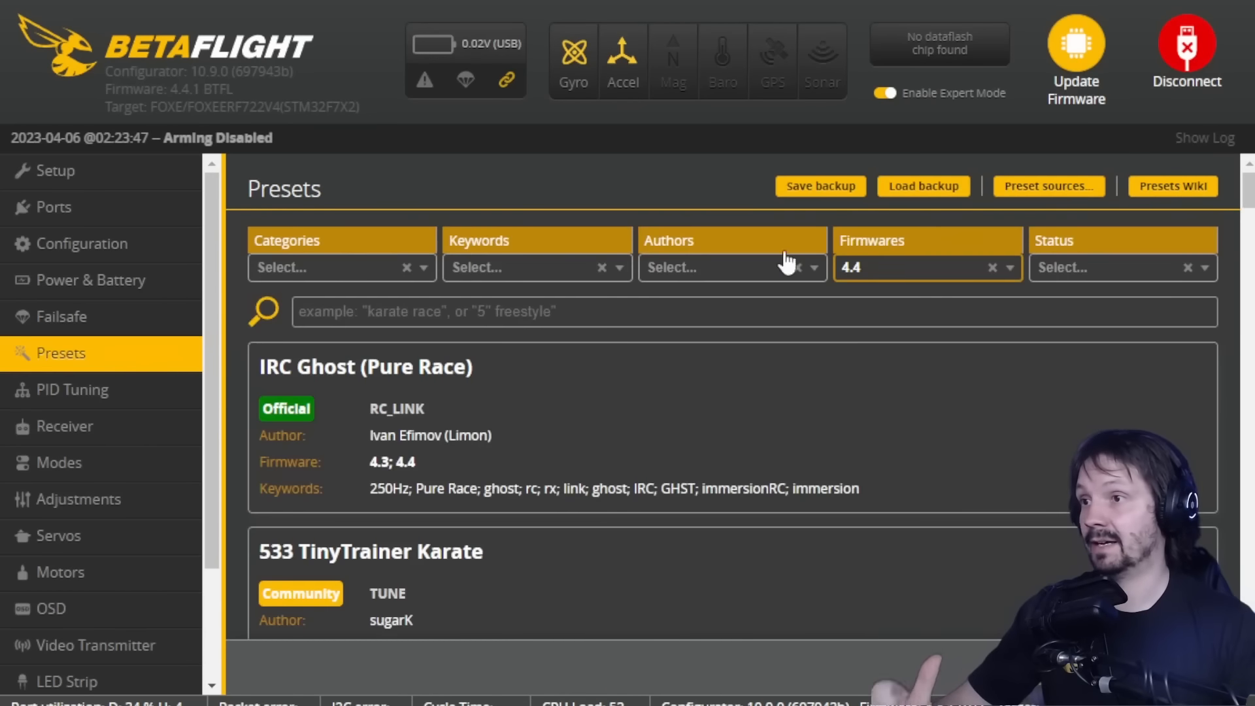
pyautogui.click(828, 187)
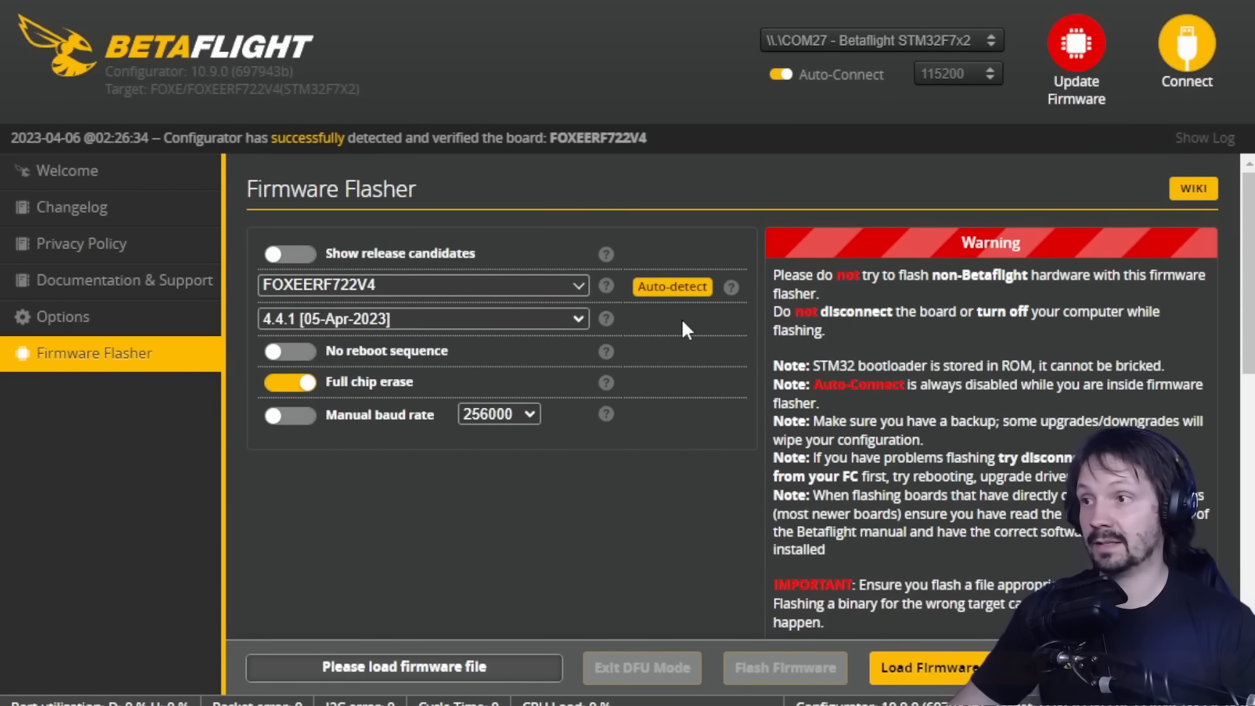
# - Auto-detect the flight controller board, keep the FOXEERF722V4 target, and select firmware version 4.4.1 [05-Apr-2023]
pyautogui.click(673, 287)
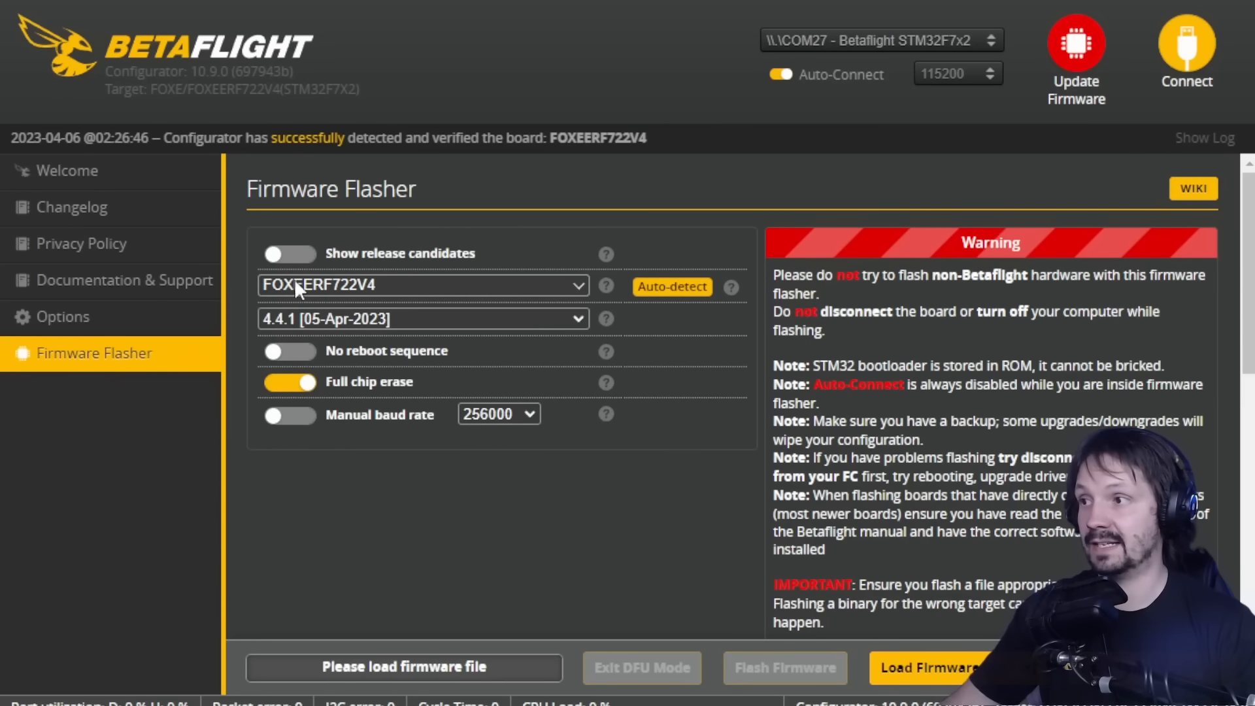
pyautogui.click(401, 285)
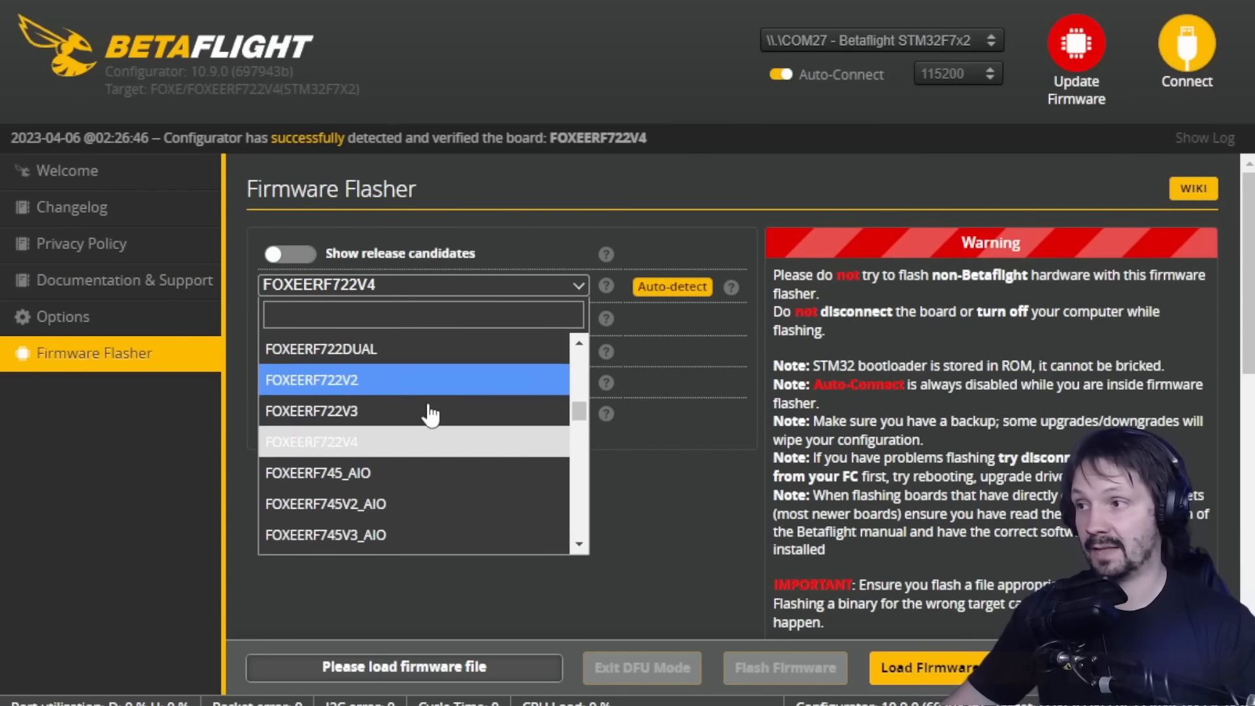
pyautogui.scroll(-3, 429, 418)
pyautogui.scroll(-3, 429, 425)
pyautogui.click(460, 320)
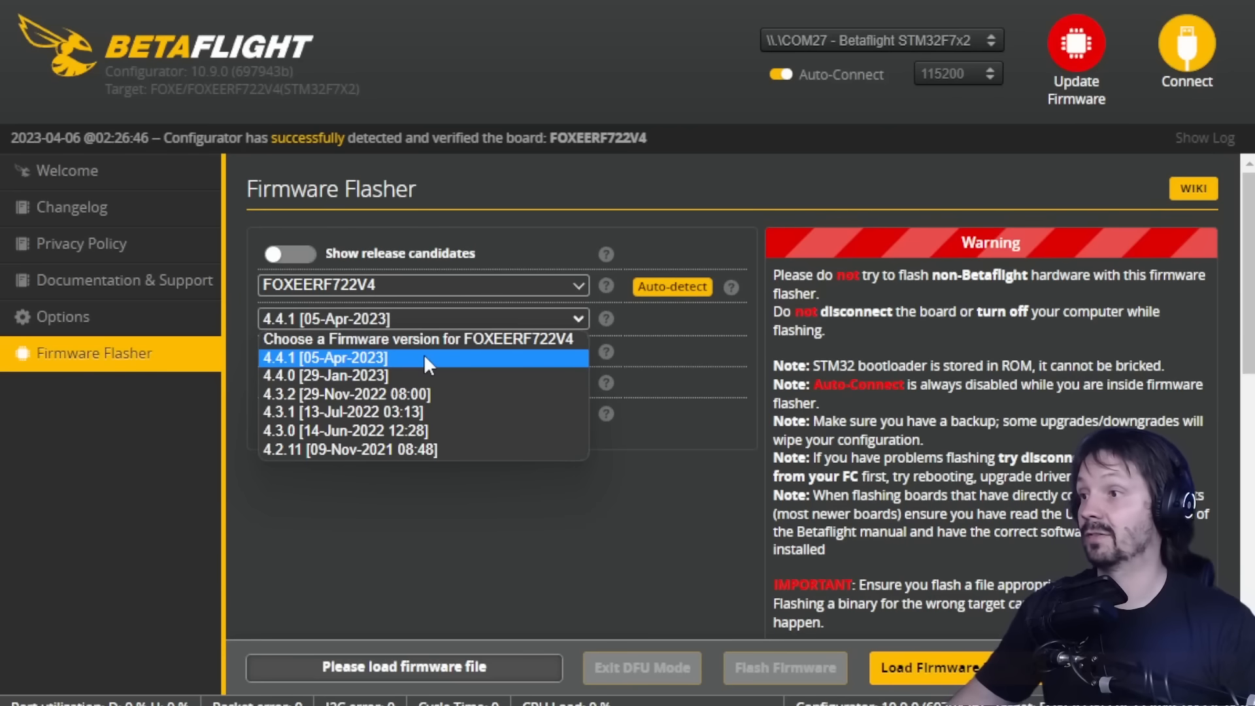
pyautogui.click(288, 360)
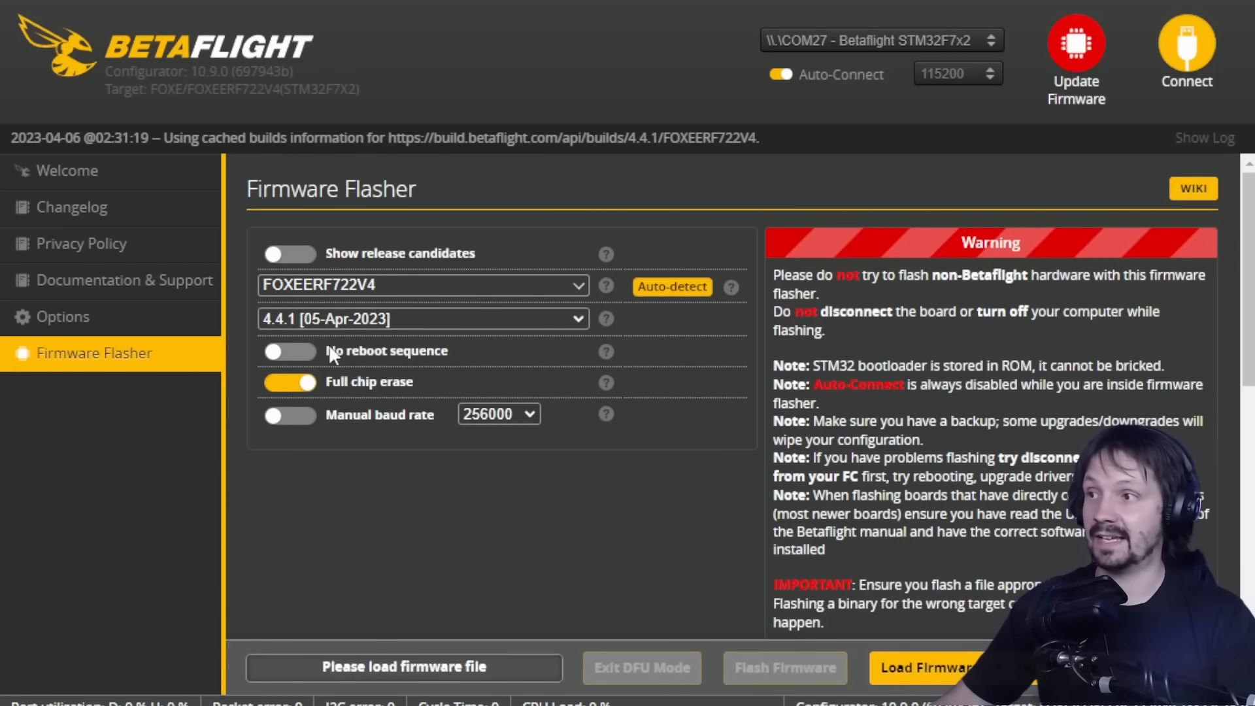
# - Try showing release candidates and enabling Expert Mode to explore the available firmware release types, and hide these options again
pyautogui.click(290, 255)
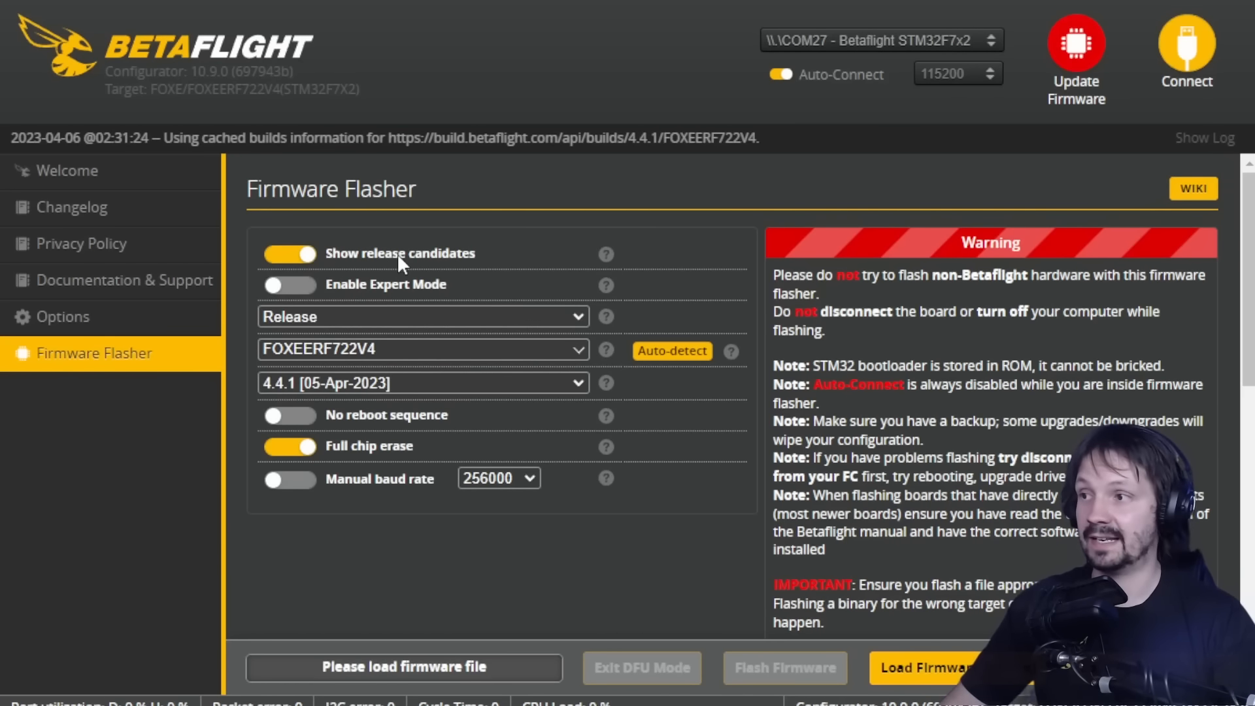
pyautogui.click(288, 284)
pyautogui.click(334, 314)
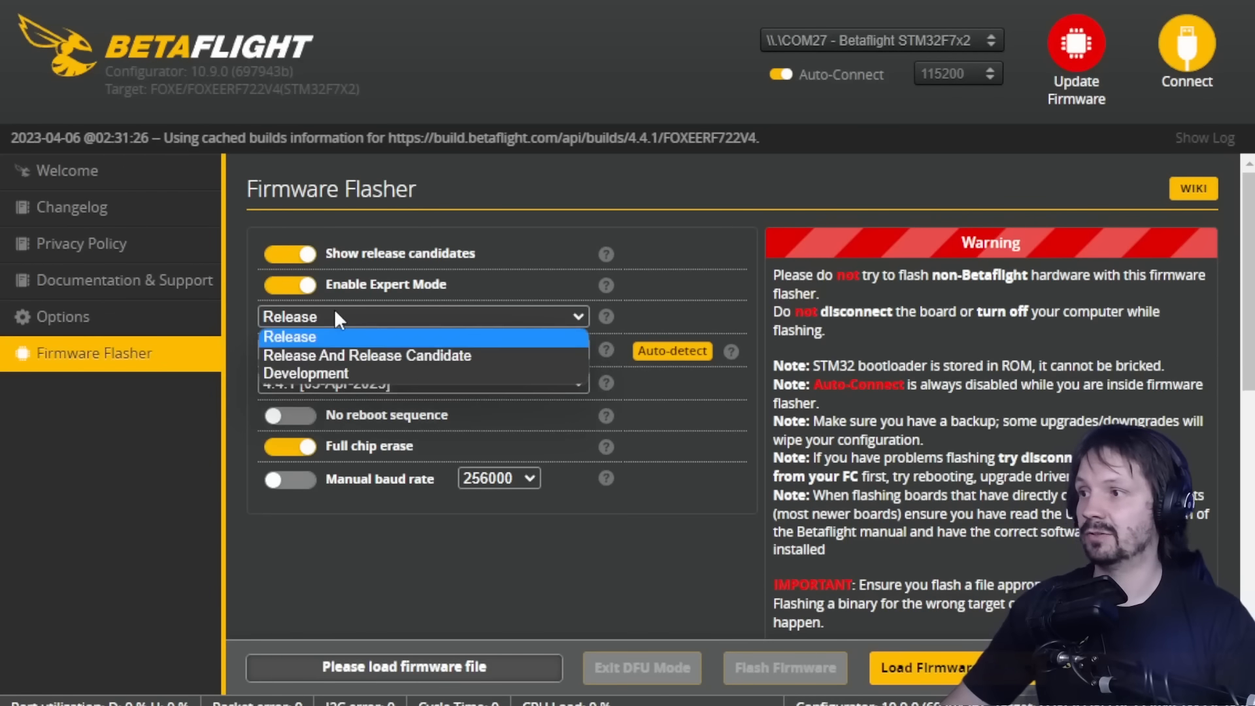
pyautogui.click(327, 370)
pyautogui.click(337, 385)
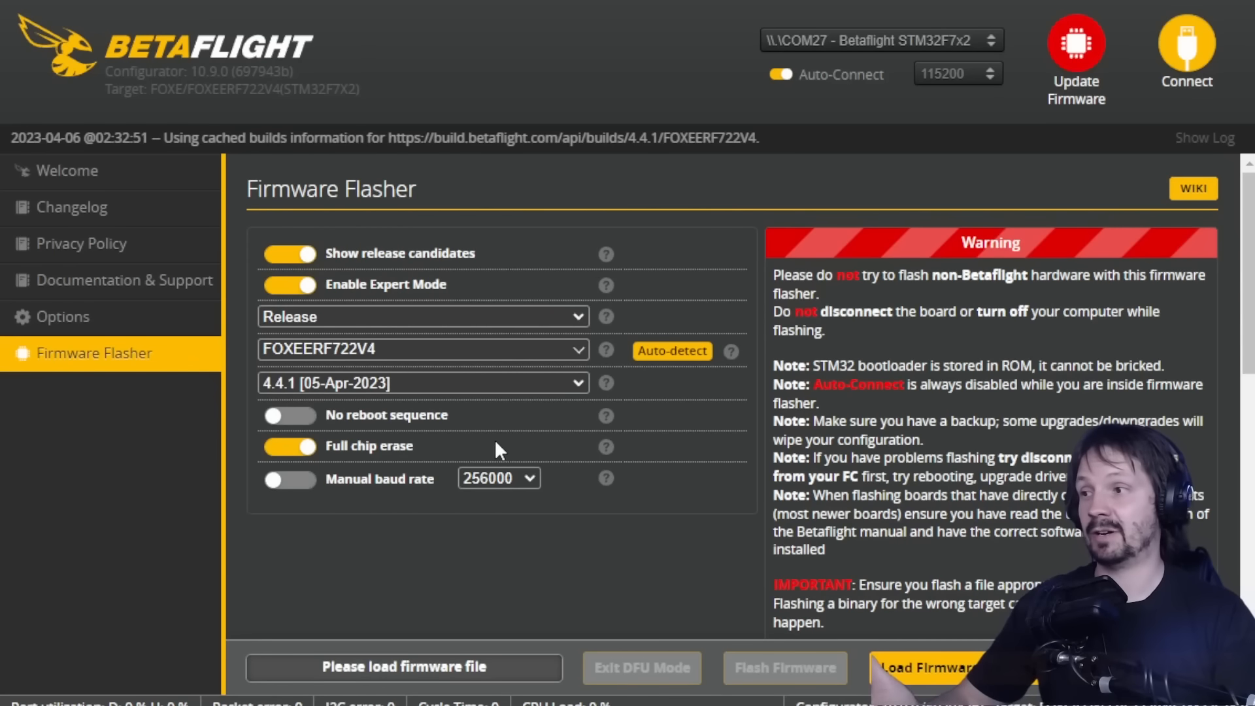
pyautogui.click(290, 285)
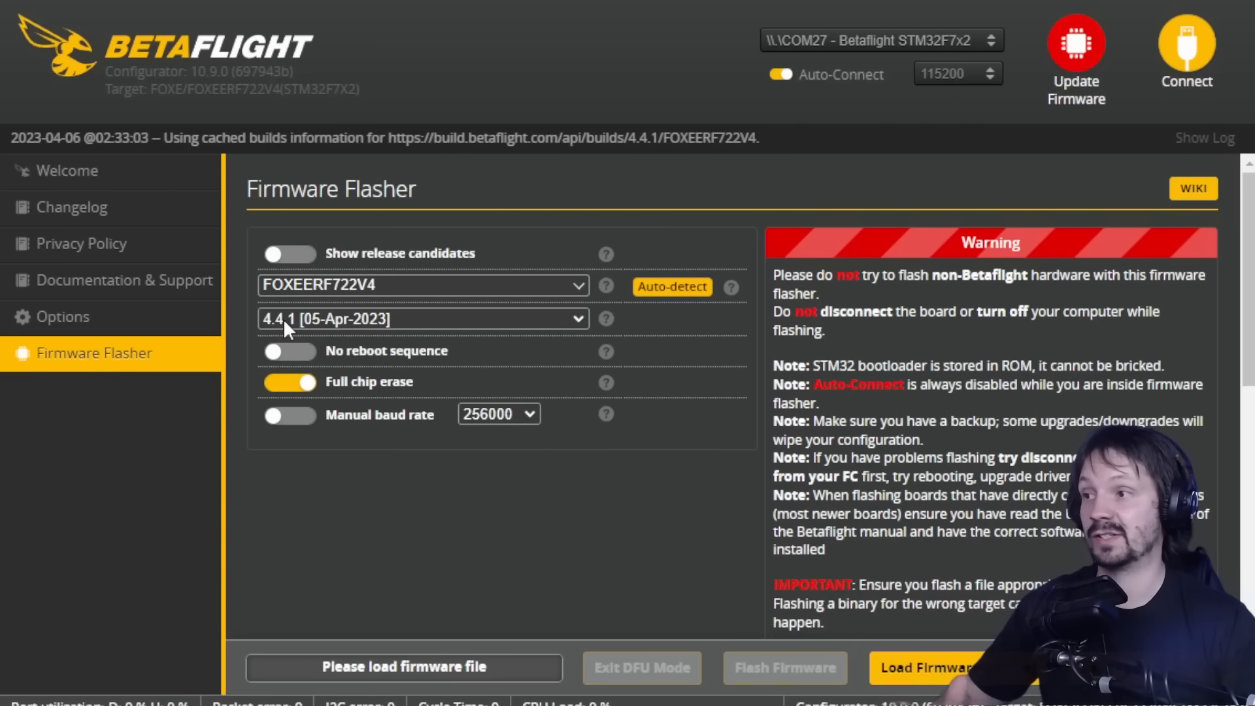
# - Examine the radio protocol and telemetry protocol choices in the firmware build configuration
pyautogui.scroll(-8, 665, 375)
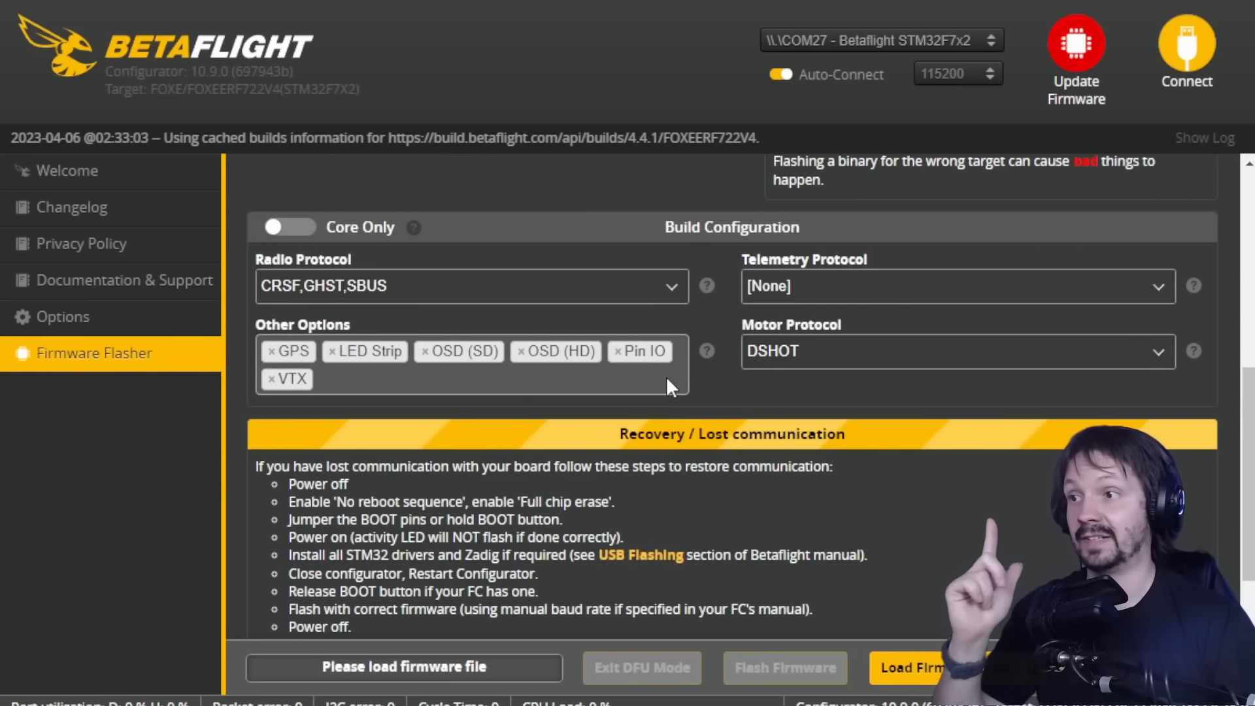
pyautogui.scroll(2, 667, 378)
pyautogui.click(626, 405)
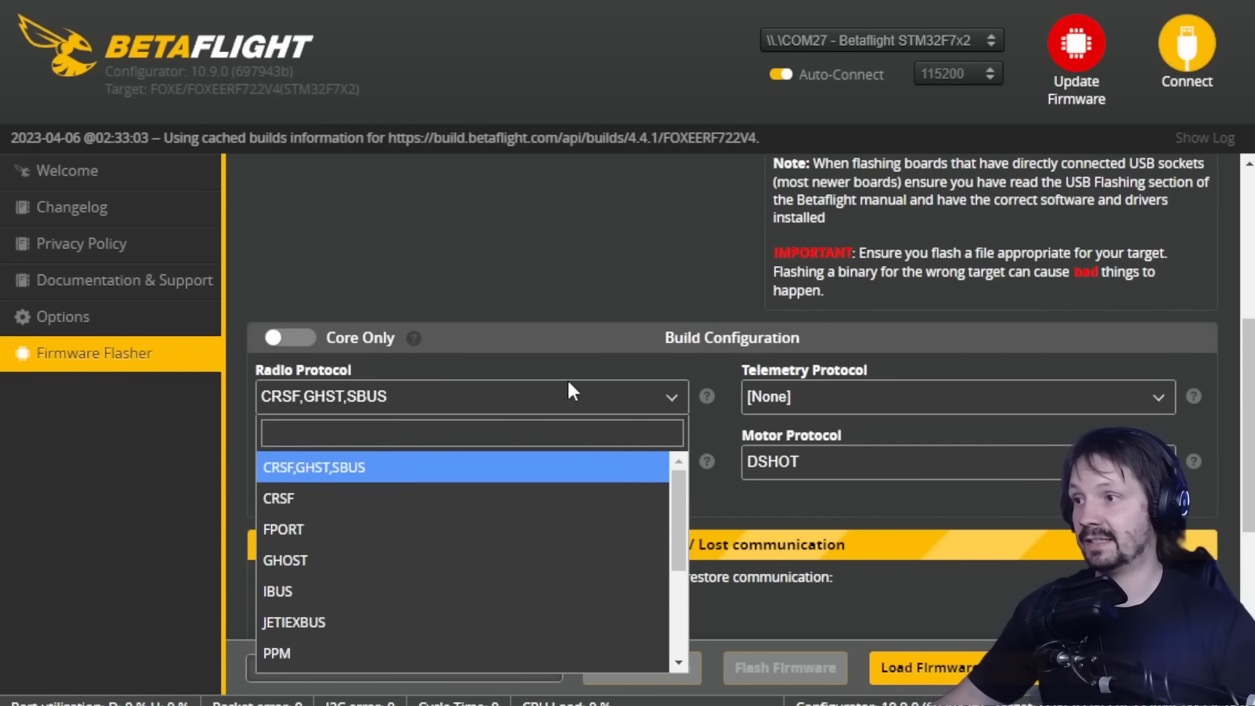
pyautogui.click(653, 363)
pyautogui.click(860, 397)
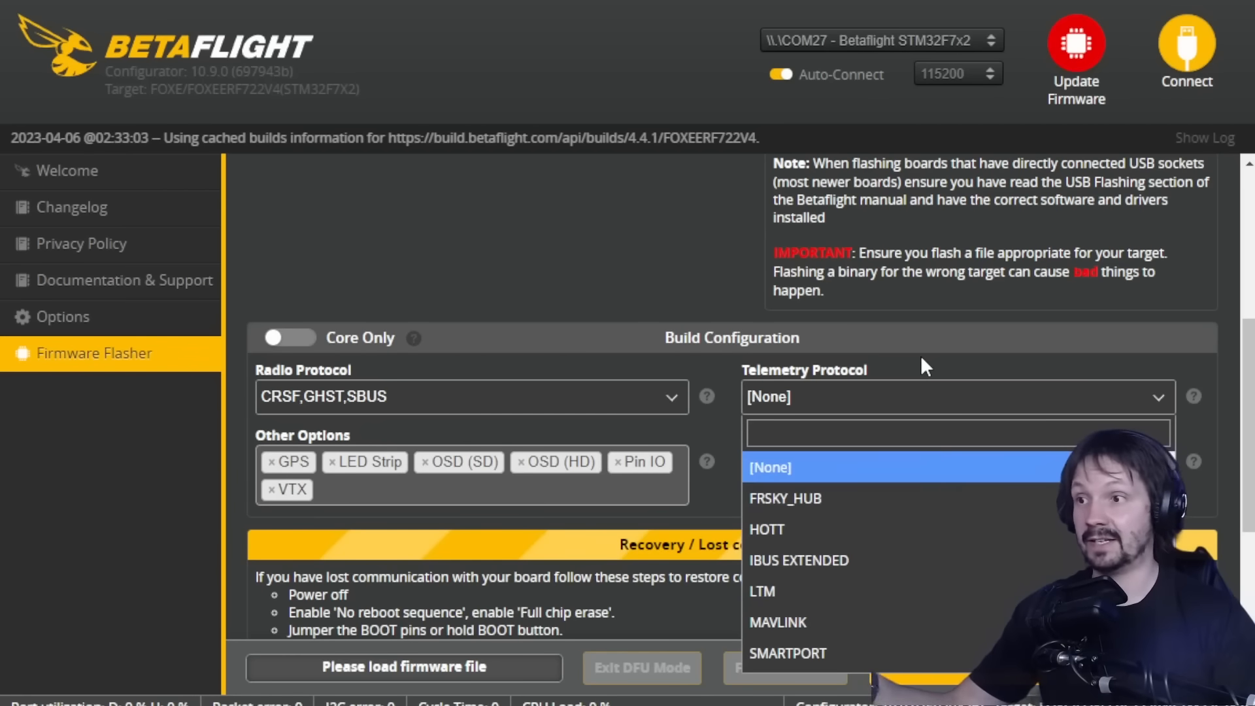
# - Examine the additional features offered under Other Options and the motor protocol setting in the firmware build configuration
pyautogui.click(355, 490)
pyautogui.scroll(1, 418, 406)
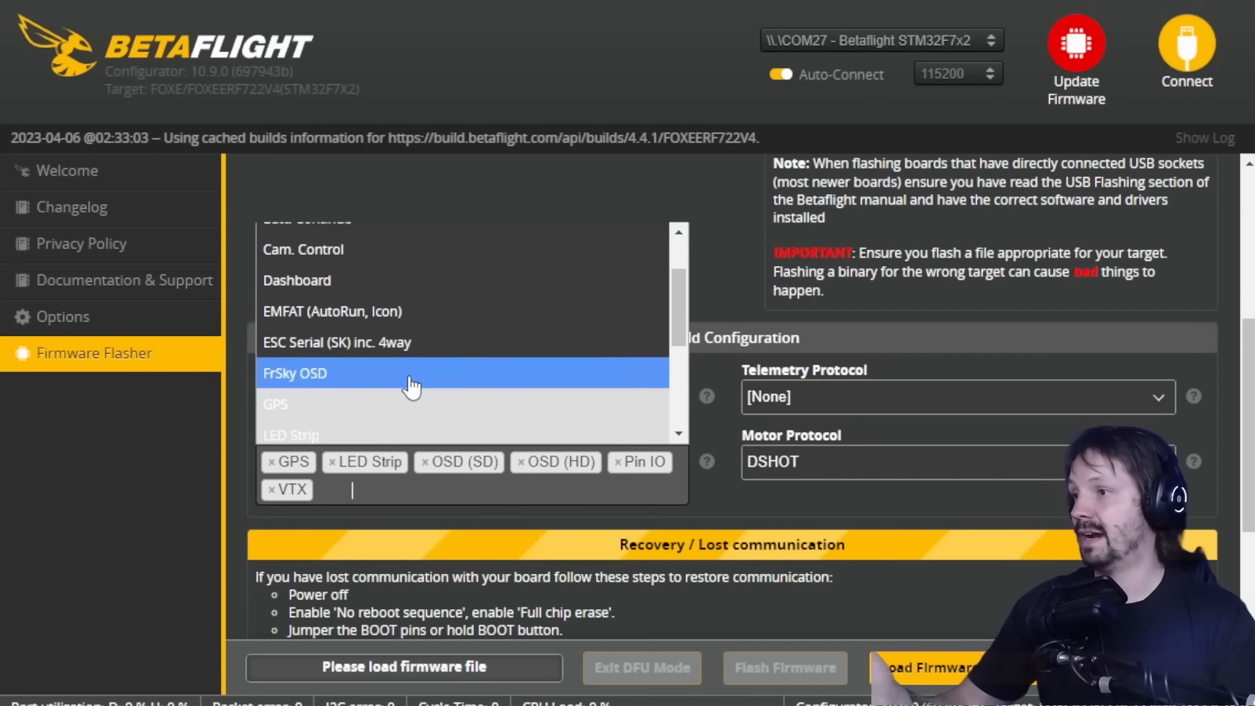
pyautogui.scroll(-1, 412, 386)
pyautogui.scroll(2, 353, 386)
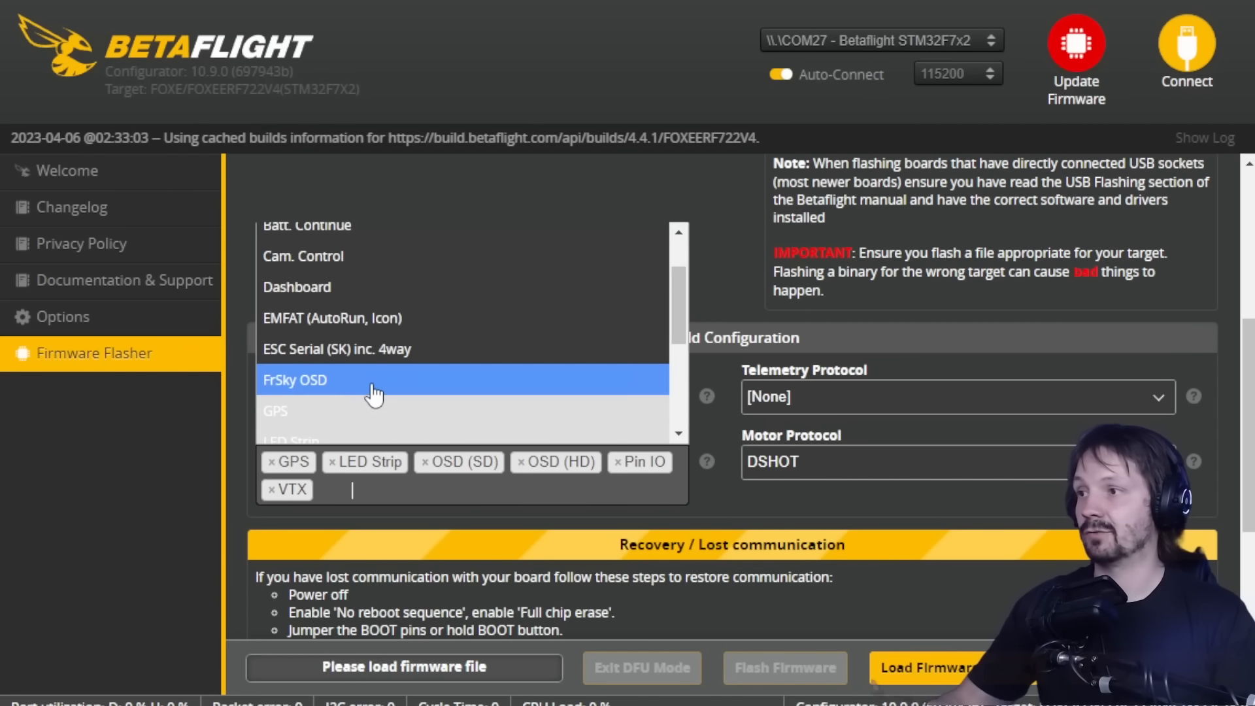
pyautogui.scroll(3, 364, 390)
pyautogui.click(435, 493)
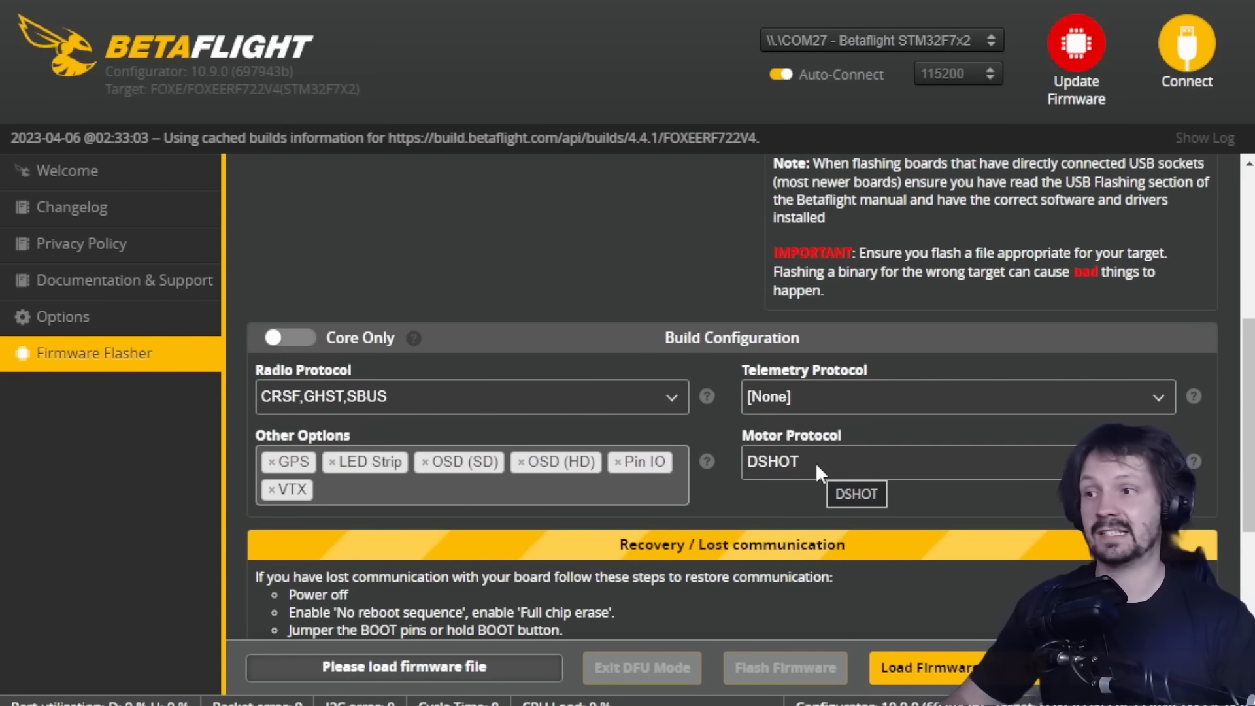
pyautogui.click(814, 461)
pyautogui.click(814, 461)
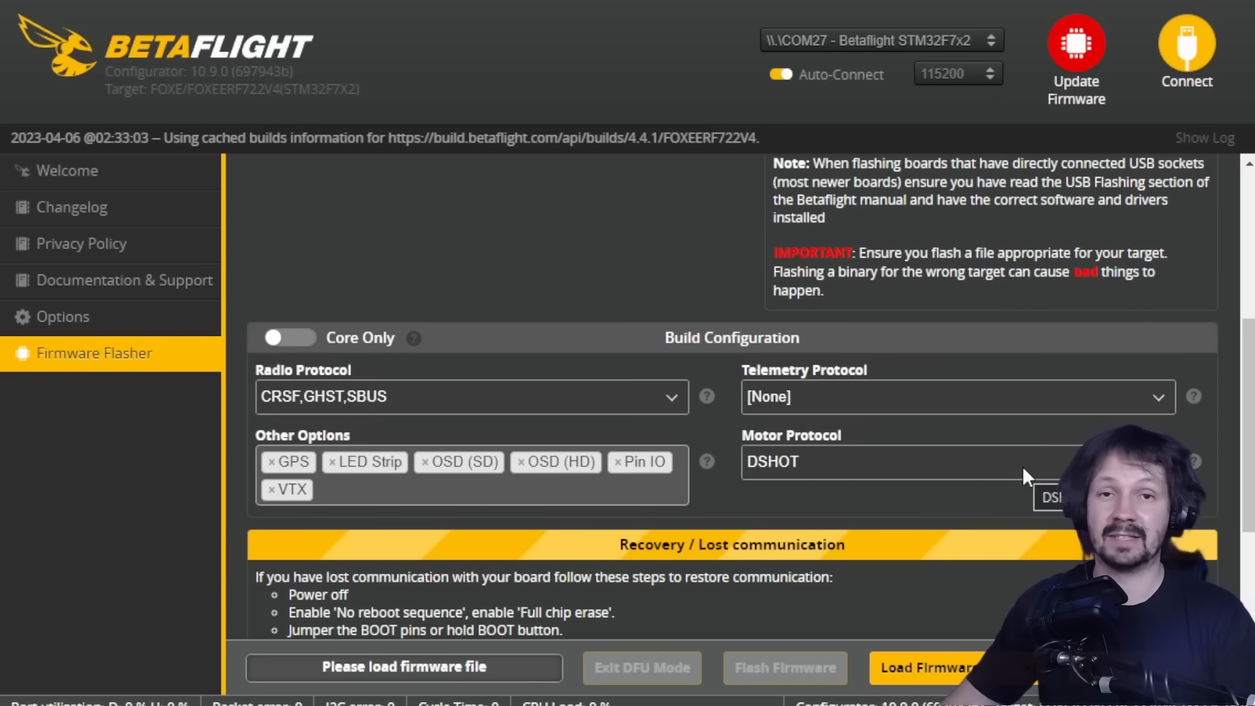
pyautogui.click(987, 464)
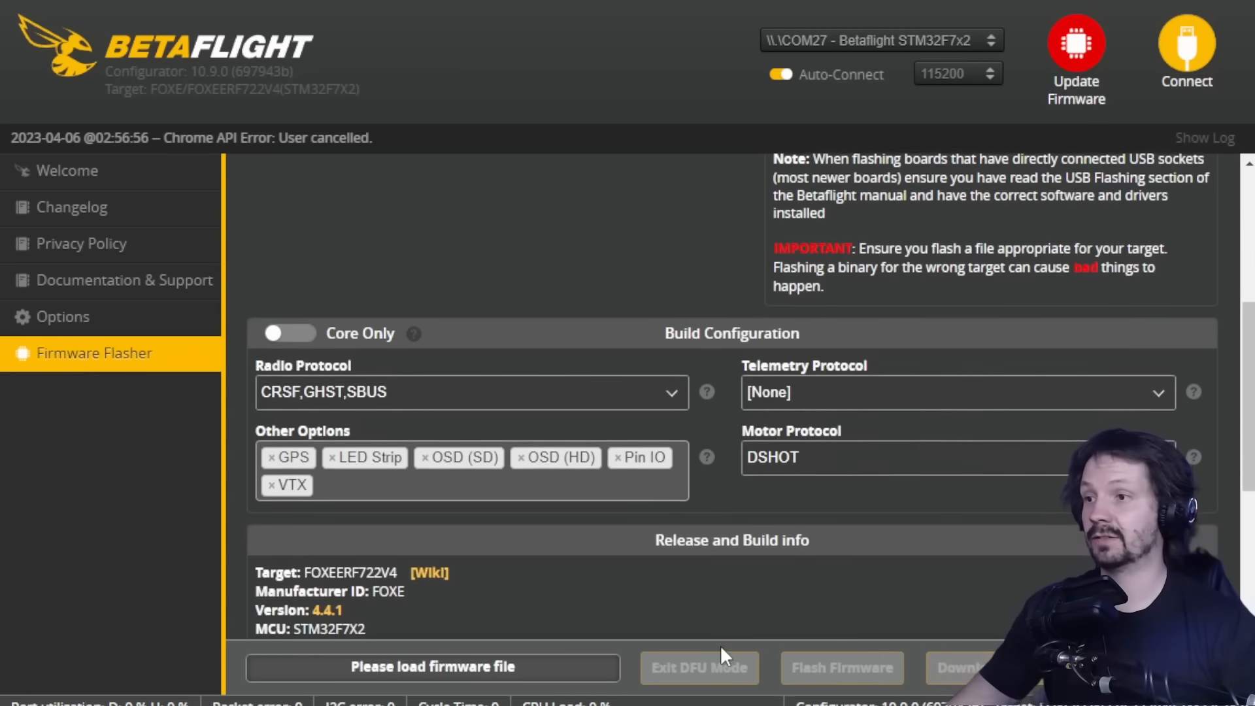
# - Connect to the flight controller after flashing and dismiss the configuration problems warning
pyautogui.scroll(-5, 689, 571)
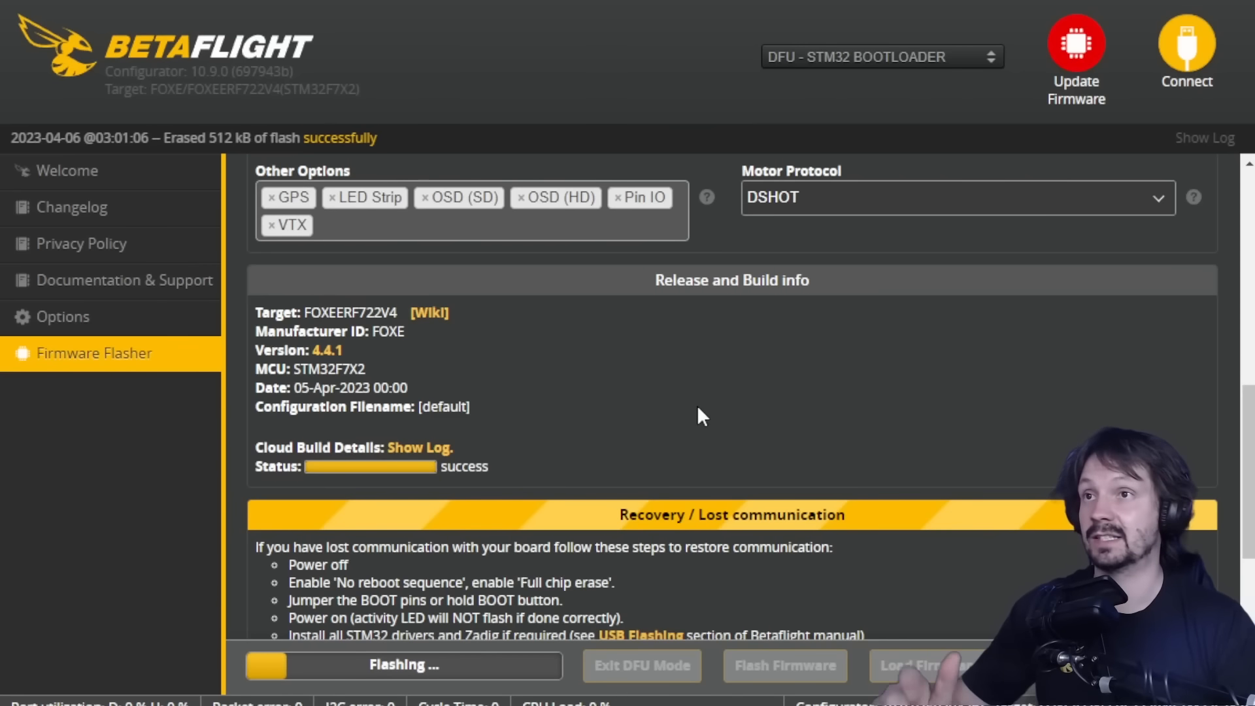
pyautogui.click(1170, 72)
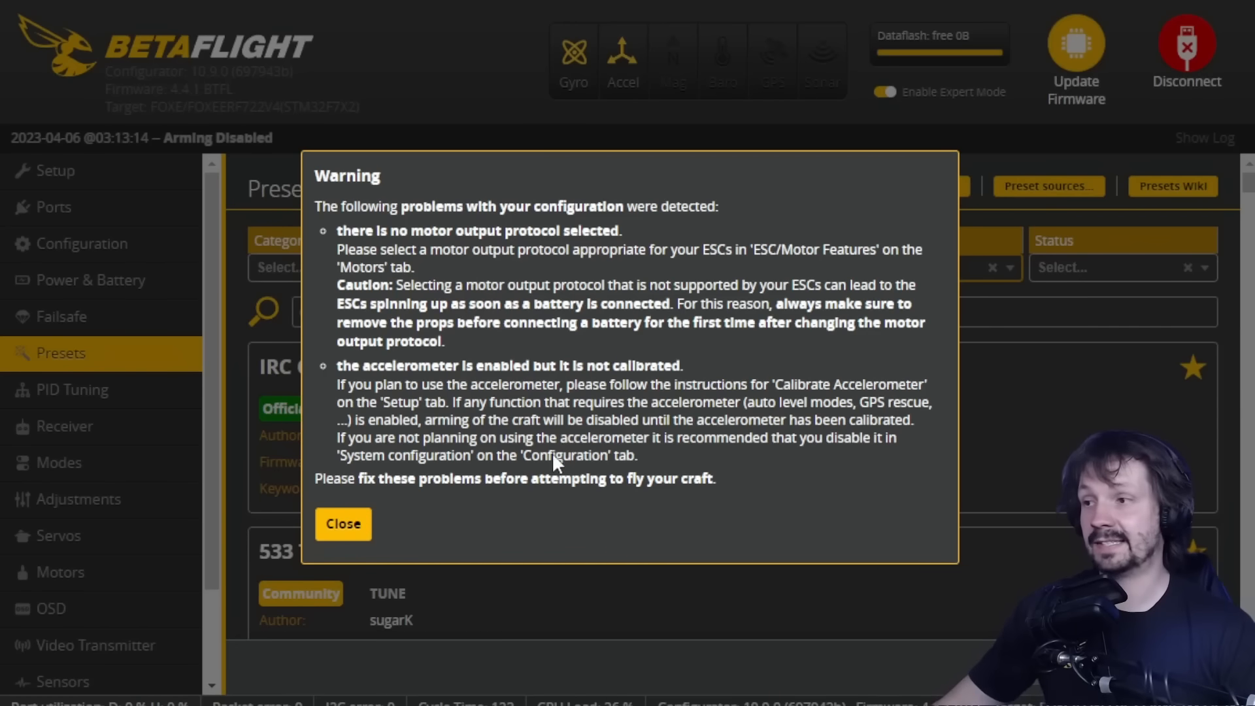
pyautogui.click(333, 523)
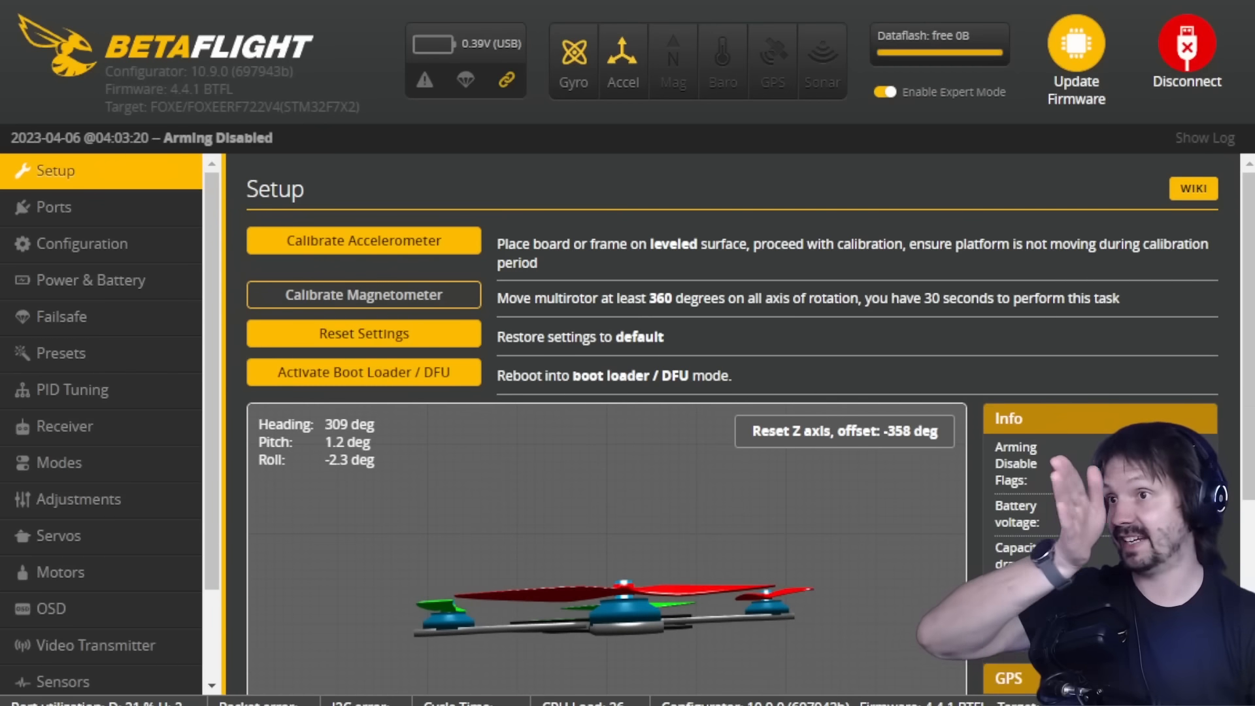
# - Reset the 3D preview's Z axis and try board alignment values of 180 degrees for roll and yaw
pyautogui.click(786, 447)
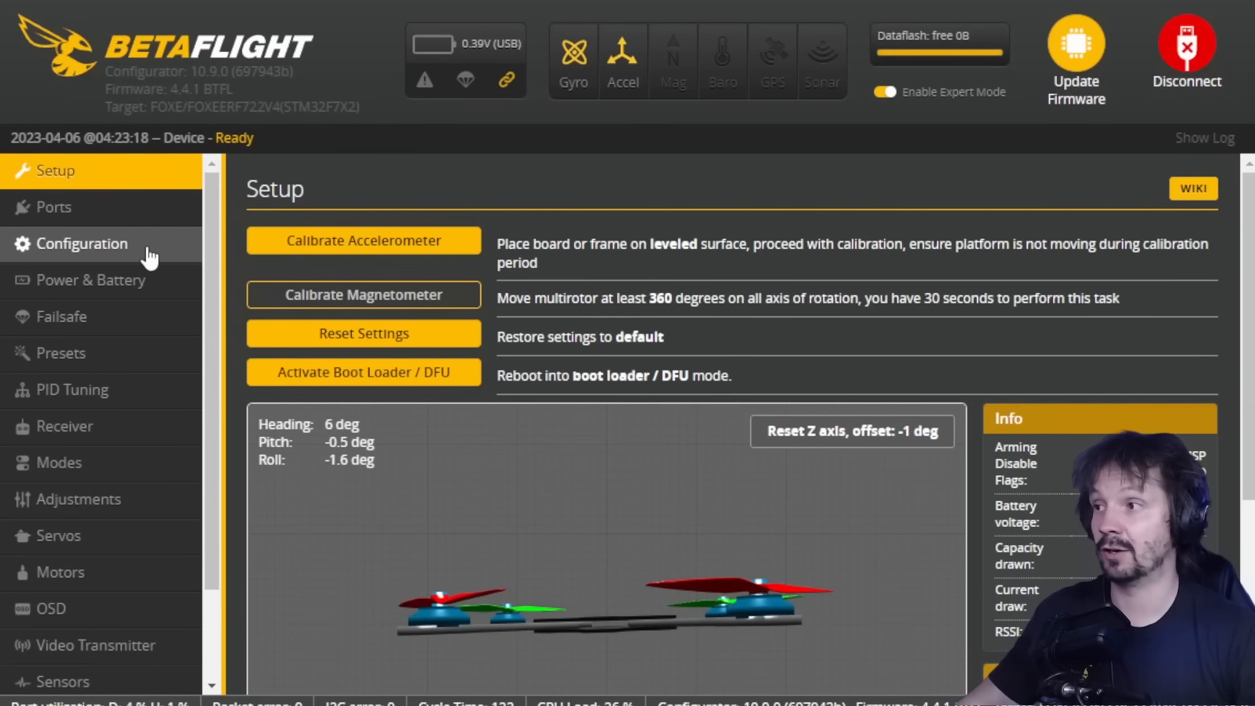
pyautogui.click(148, 253)
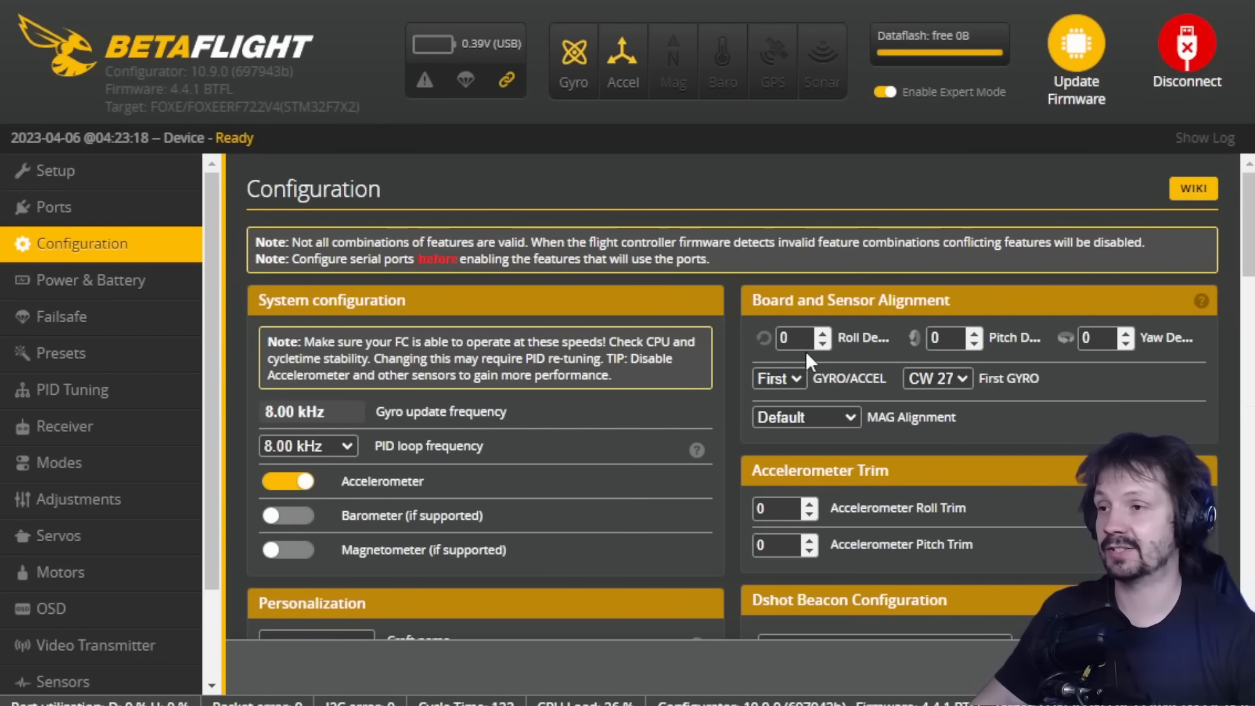
pyautogui.moveTo(802, 340); pyautogui.dragTo(697, 324)
pyautogui.write('180')
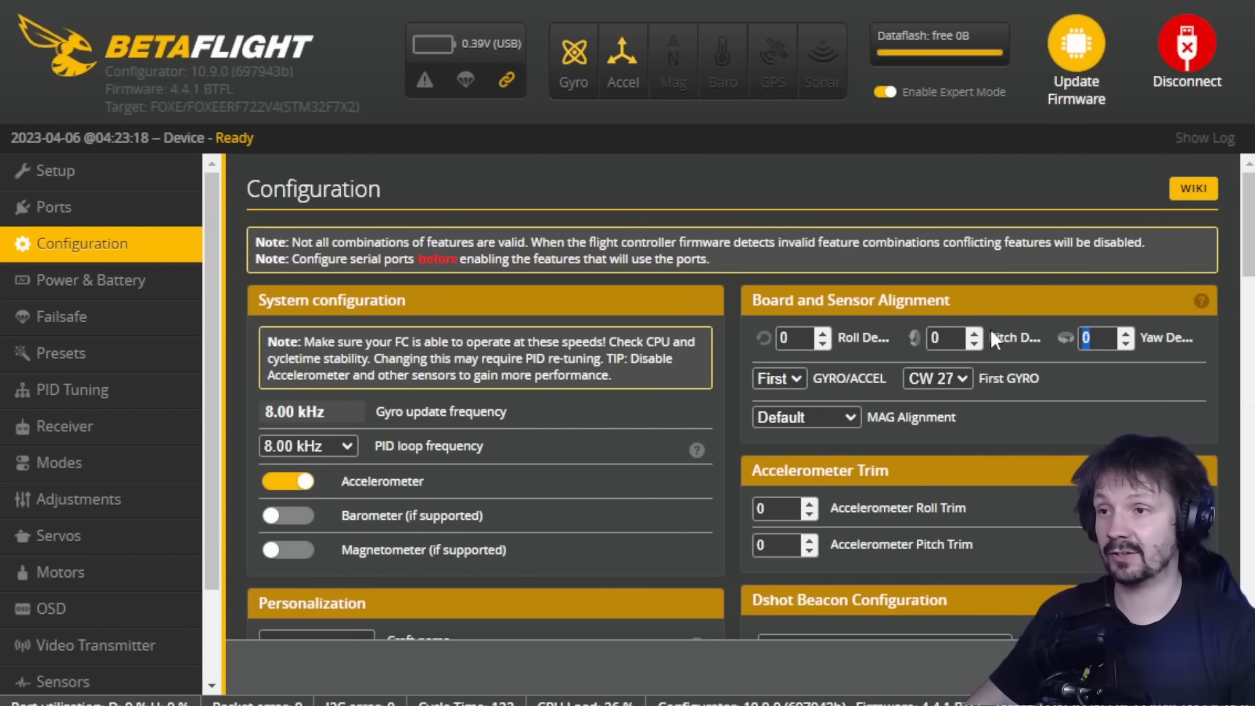
pyautogui.write('180')
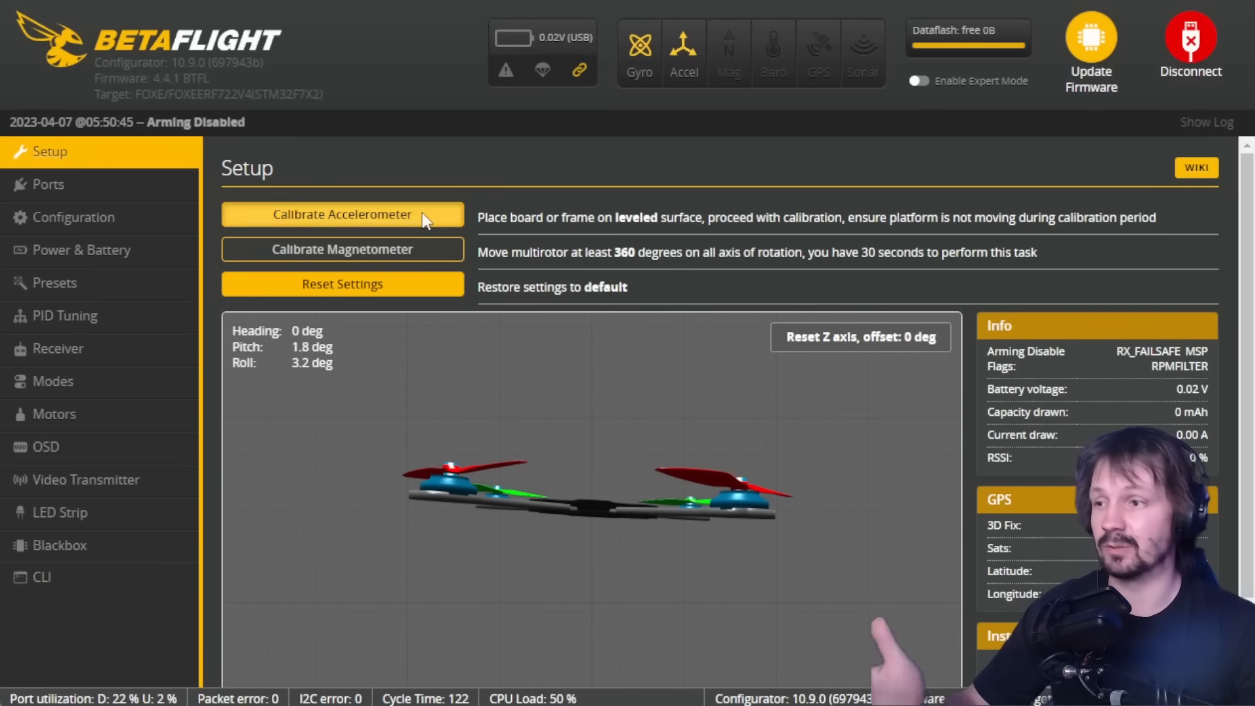
# - Calibrate the accelerometer with the board resting level
pyautogui.click(386, 215)
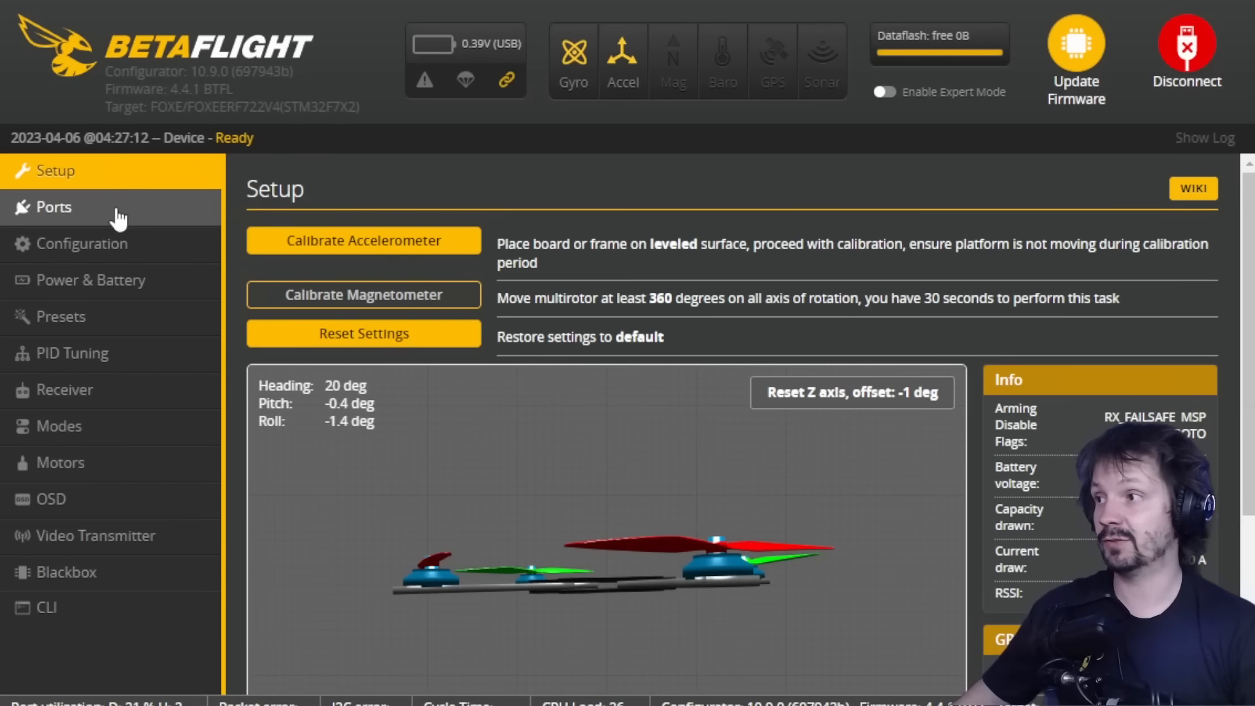
# - Examine the telemetry output options and UART6's sensor input options in the serial port configuration
pyautogui.click(118, 209)
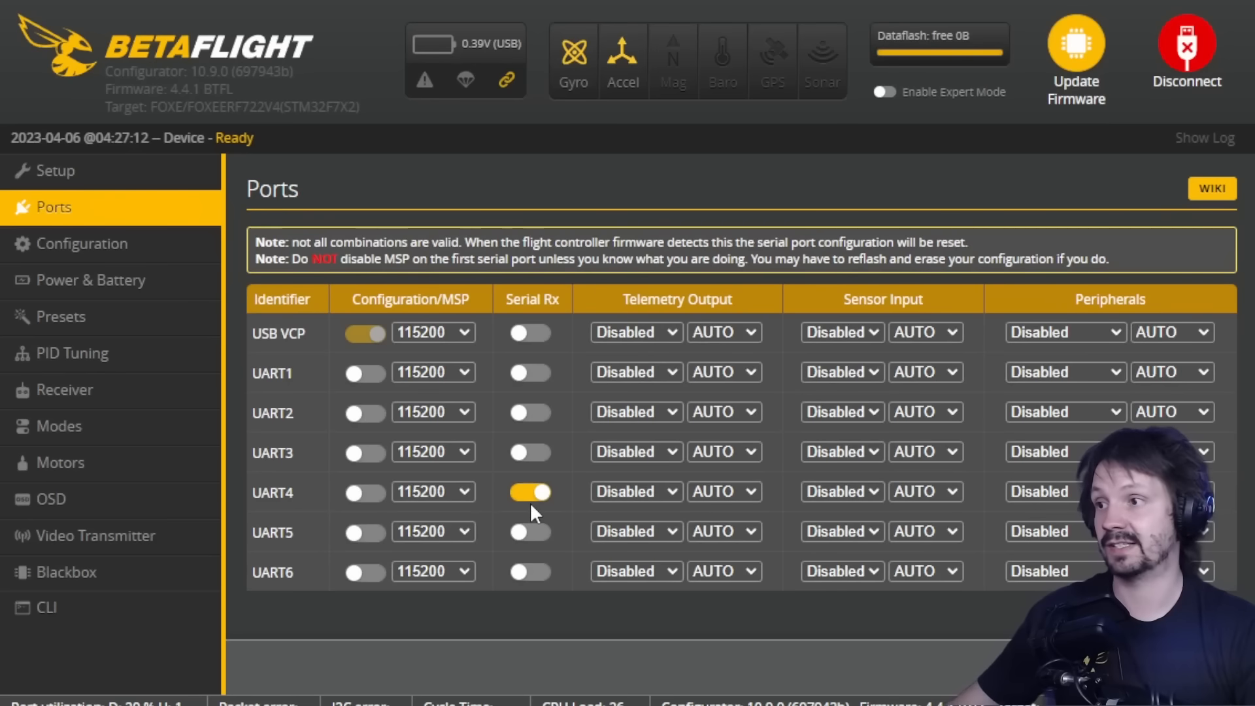
pyautogui.click(646, 331)
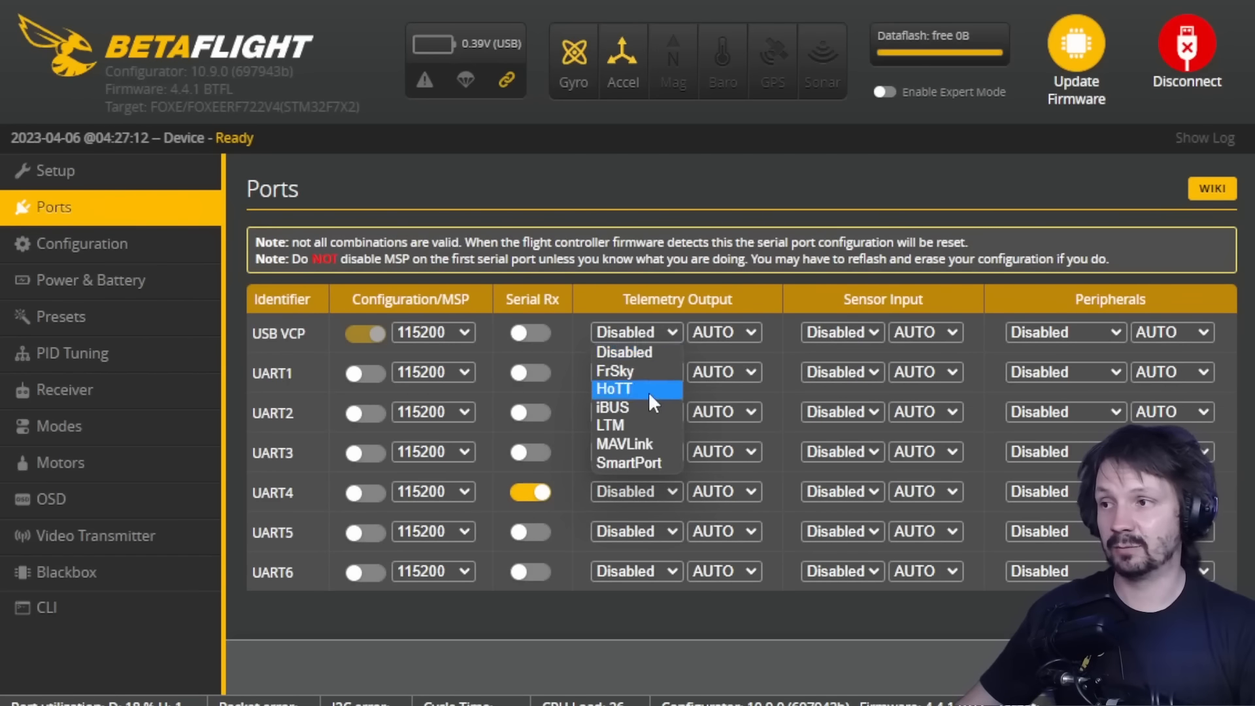
pyautogui.click(648, 331)
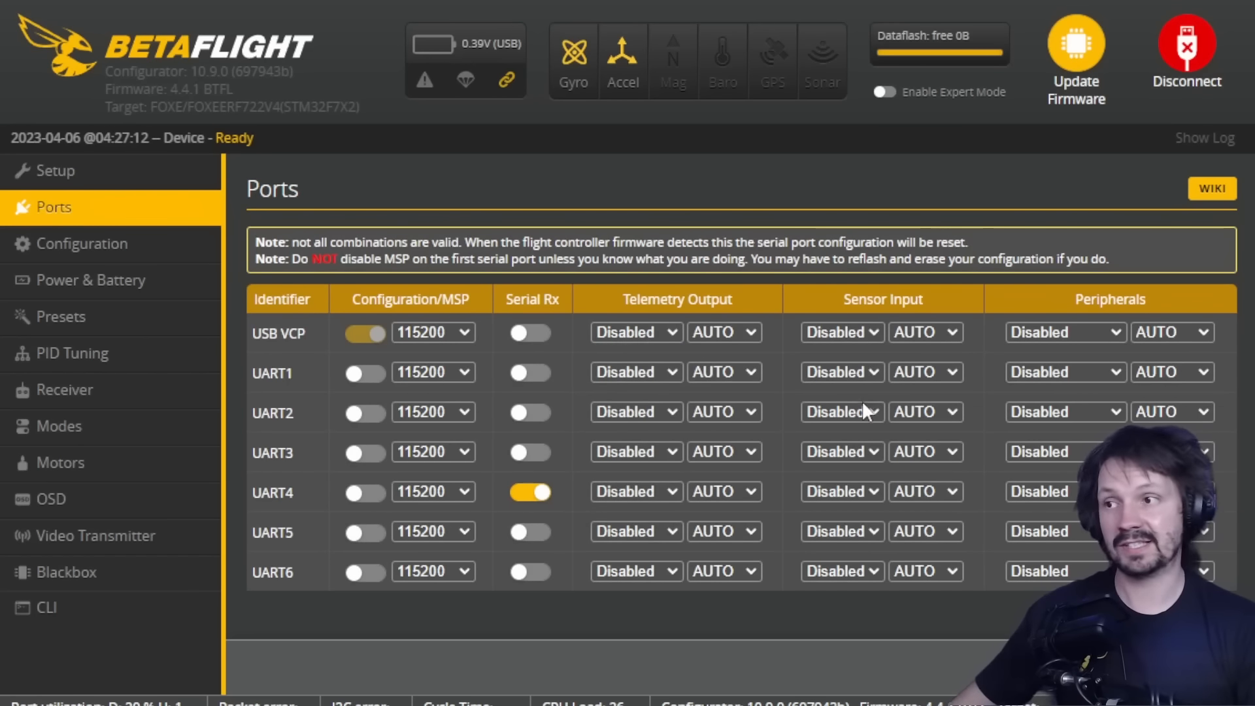
pyautogui.click(837, 567)
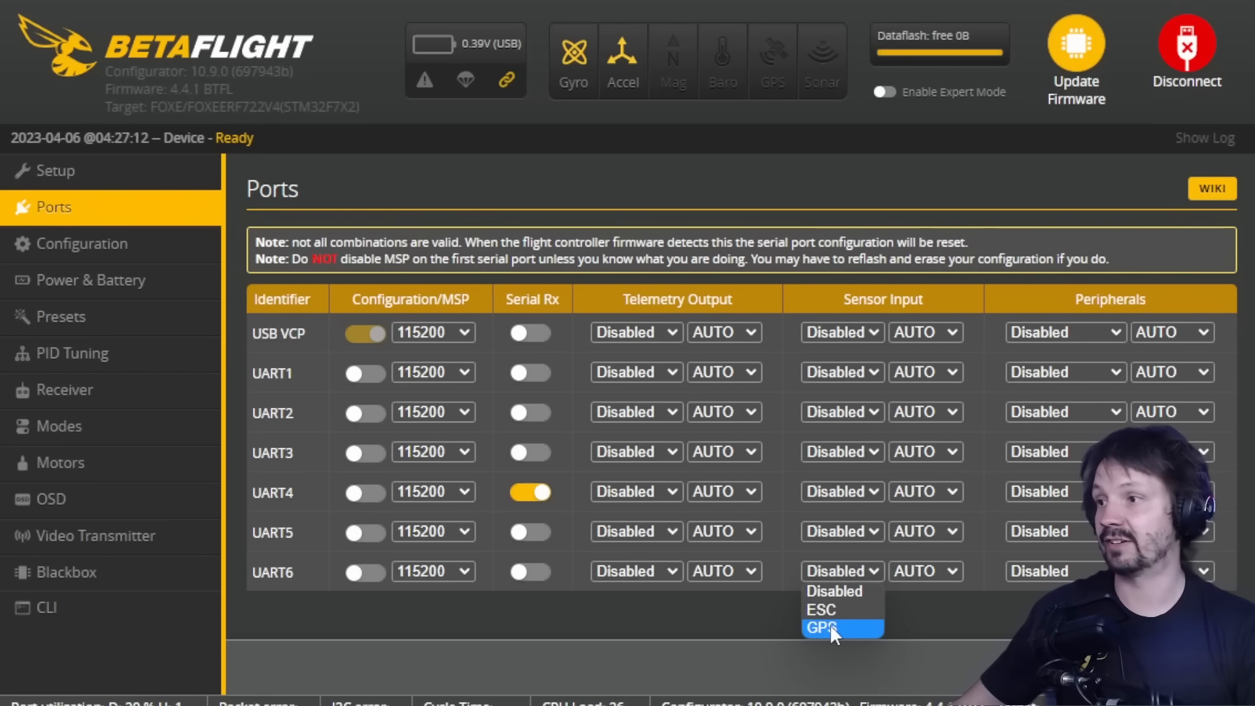
# - Assign the VTX (IRC Tramp) peripheral to UART1 in the serial port configuration
pyautogui.click(1072, 330)
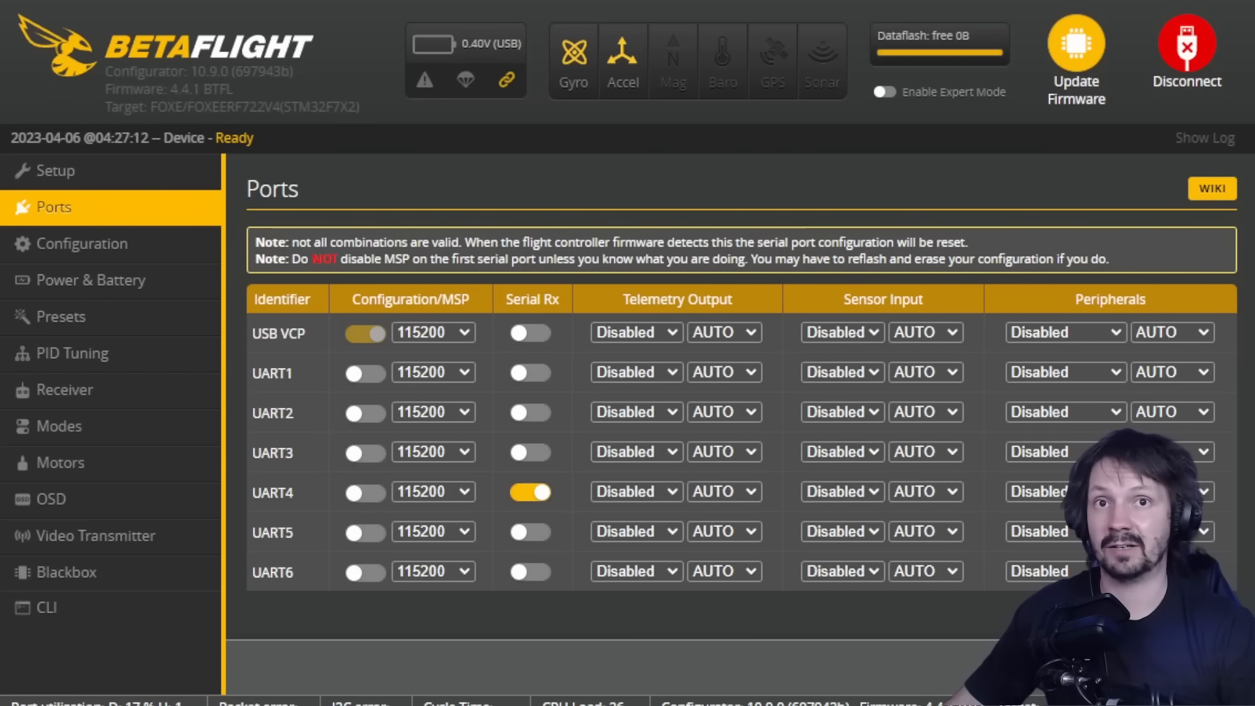
pyautogui.click(1073, 367)
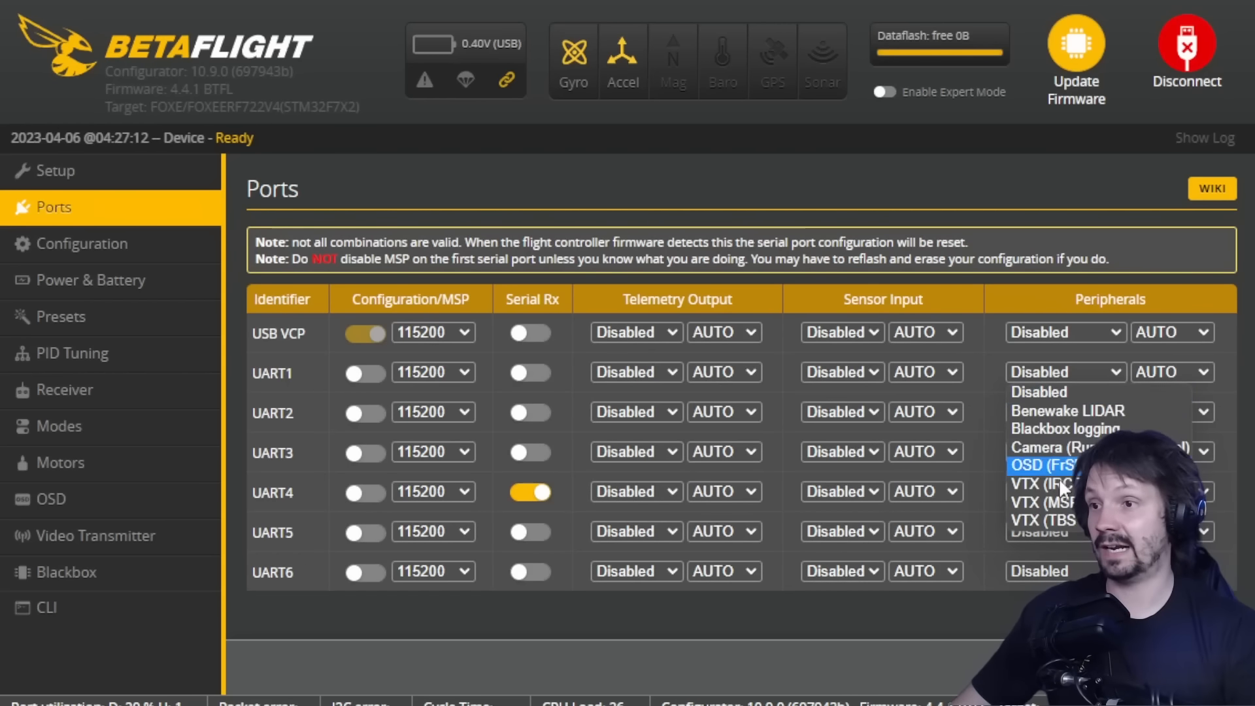
pyautogui.click(1057, 483)
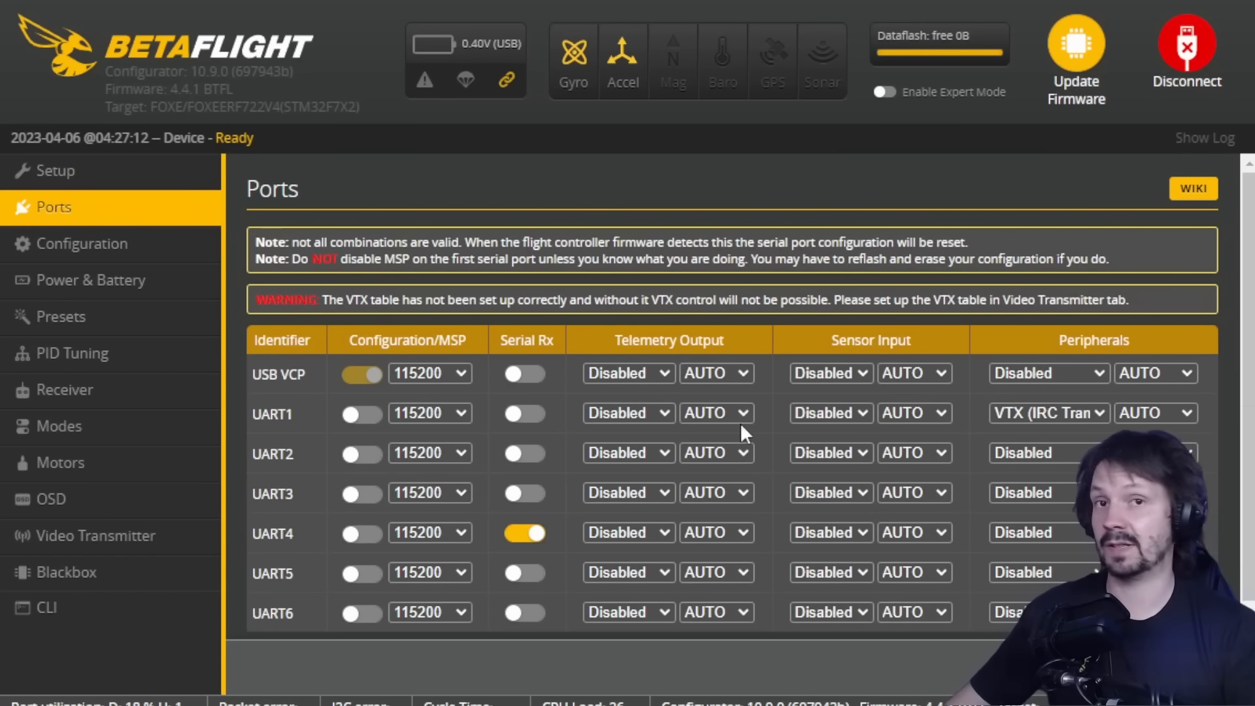
pyautogui.click(1045, 413)
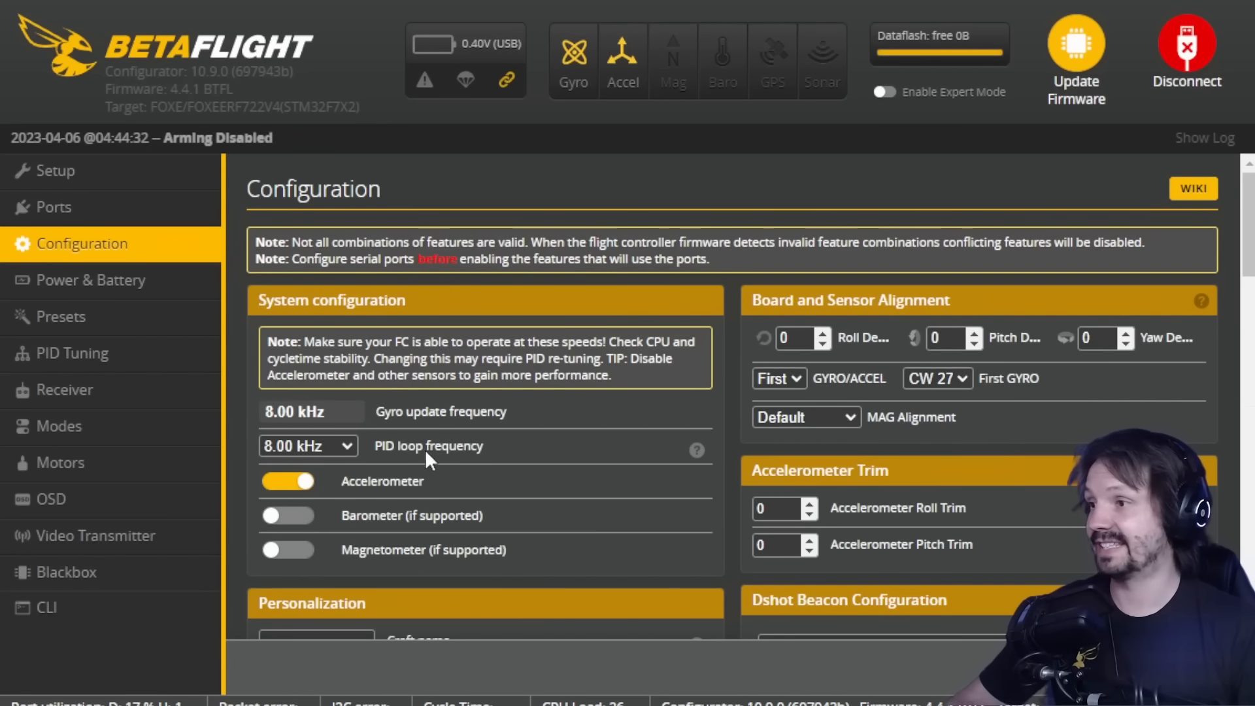
# - Try a PID loop frequency of 4.00 kHz and set it back to 8.00 kHz
pyautogui.click(348, 446)
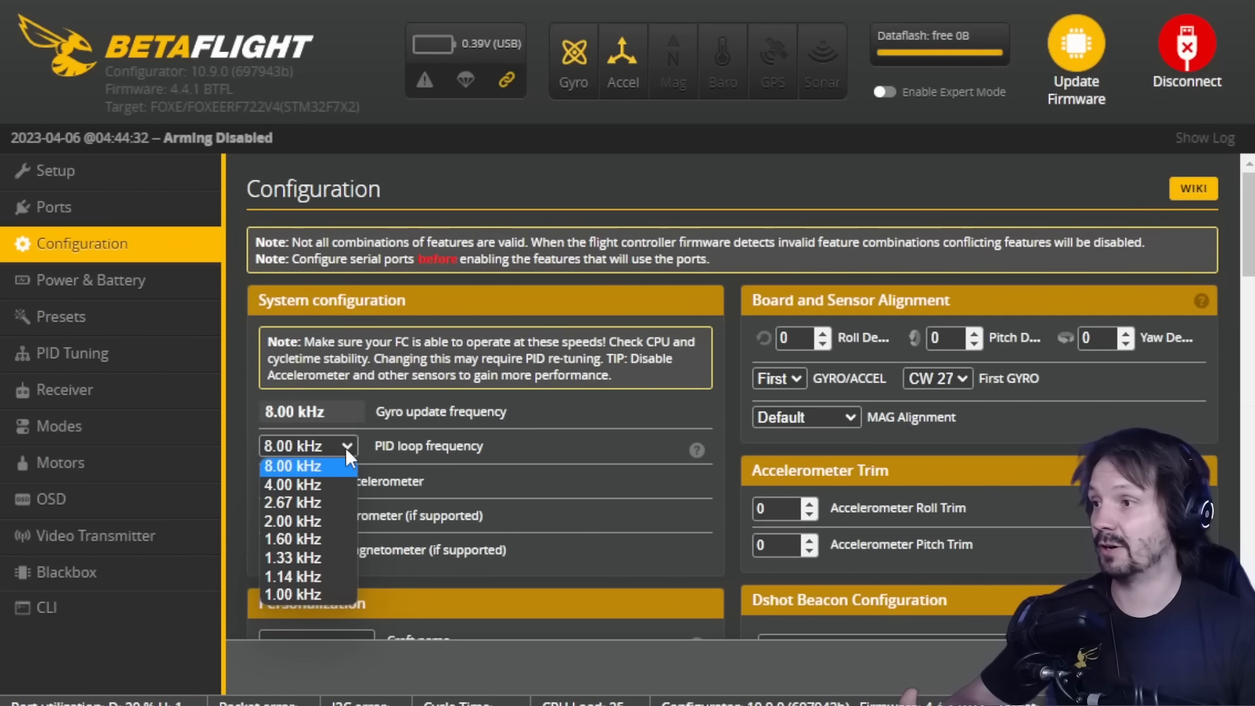
pyautogui.click(315, 484)
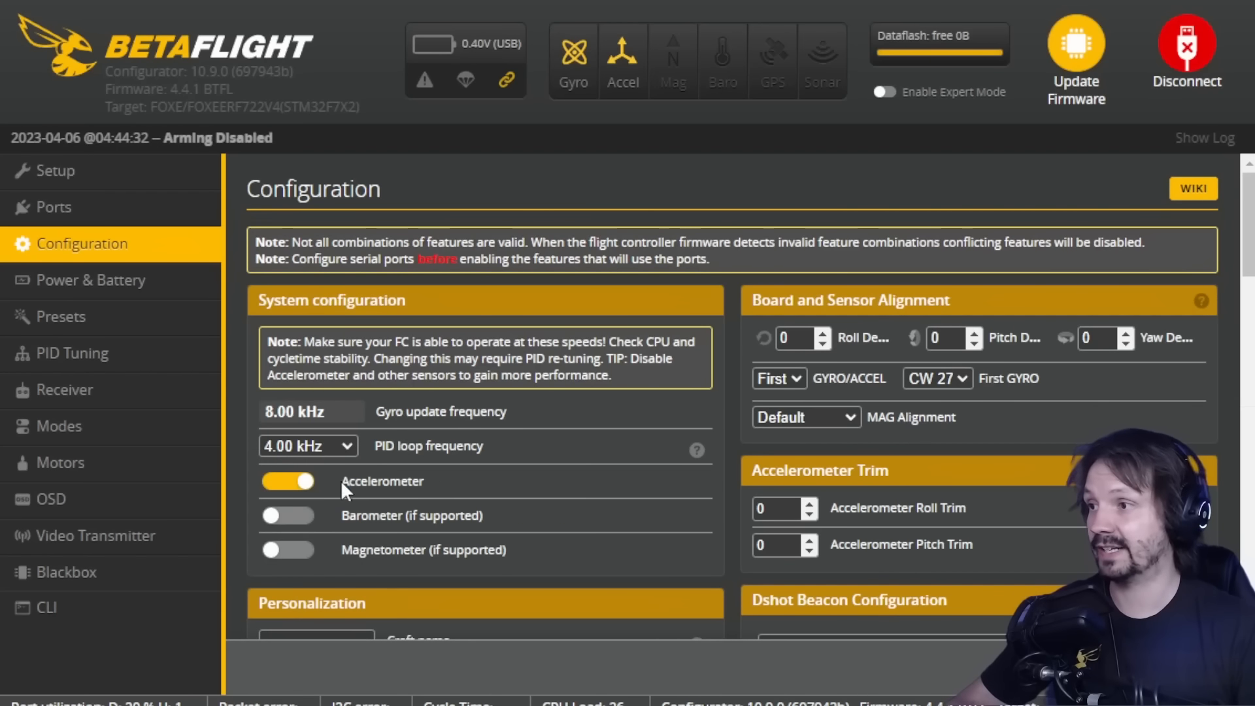
pyautogui.click(333, 446)
pyautogui.click(324, 465)
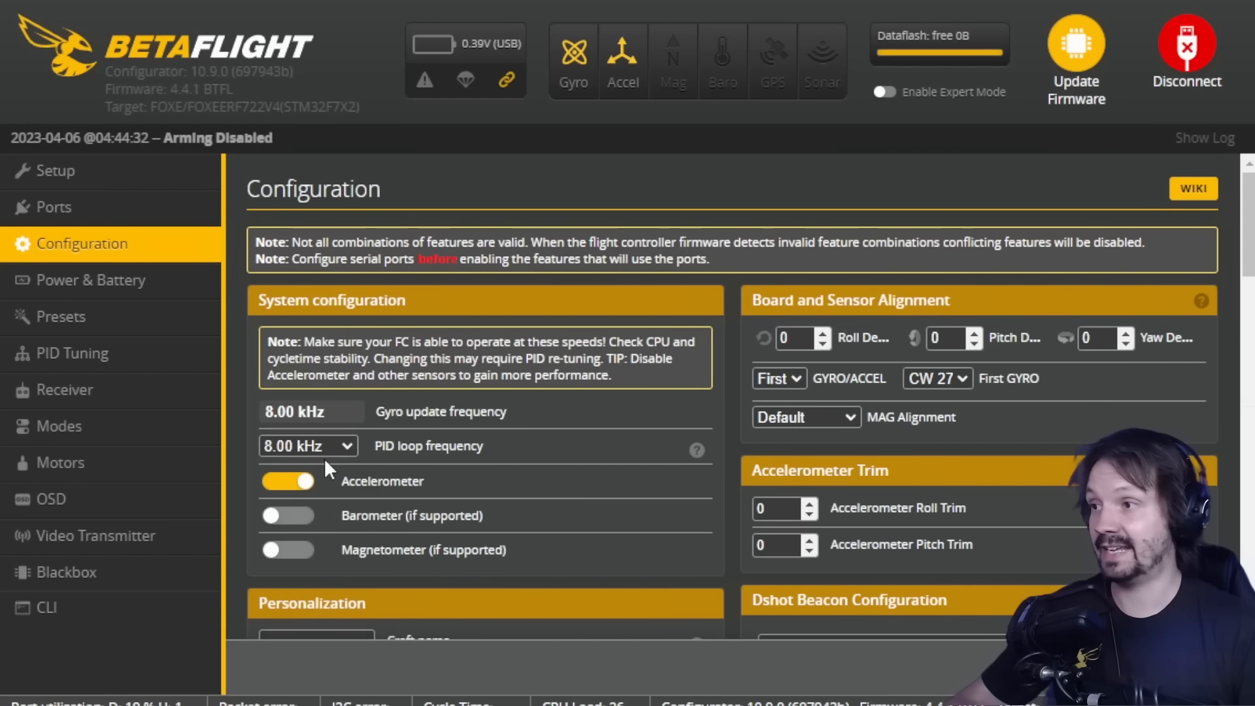
pyautogui.click(324, 454)
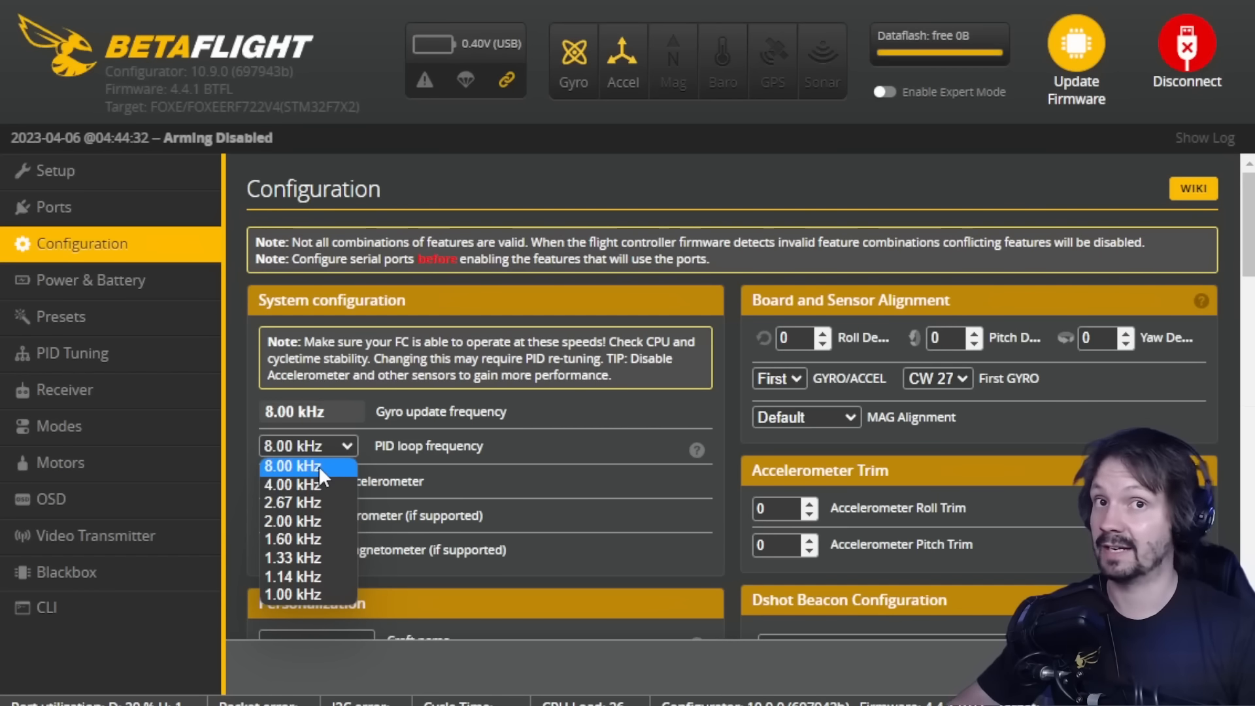
pyautogui.click(319, 465)
# - Set the Maximum ARM Angle to 180 degrees in the arming configuration
pyautogui.scroll(-2, 294, 410)
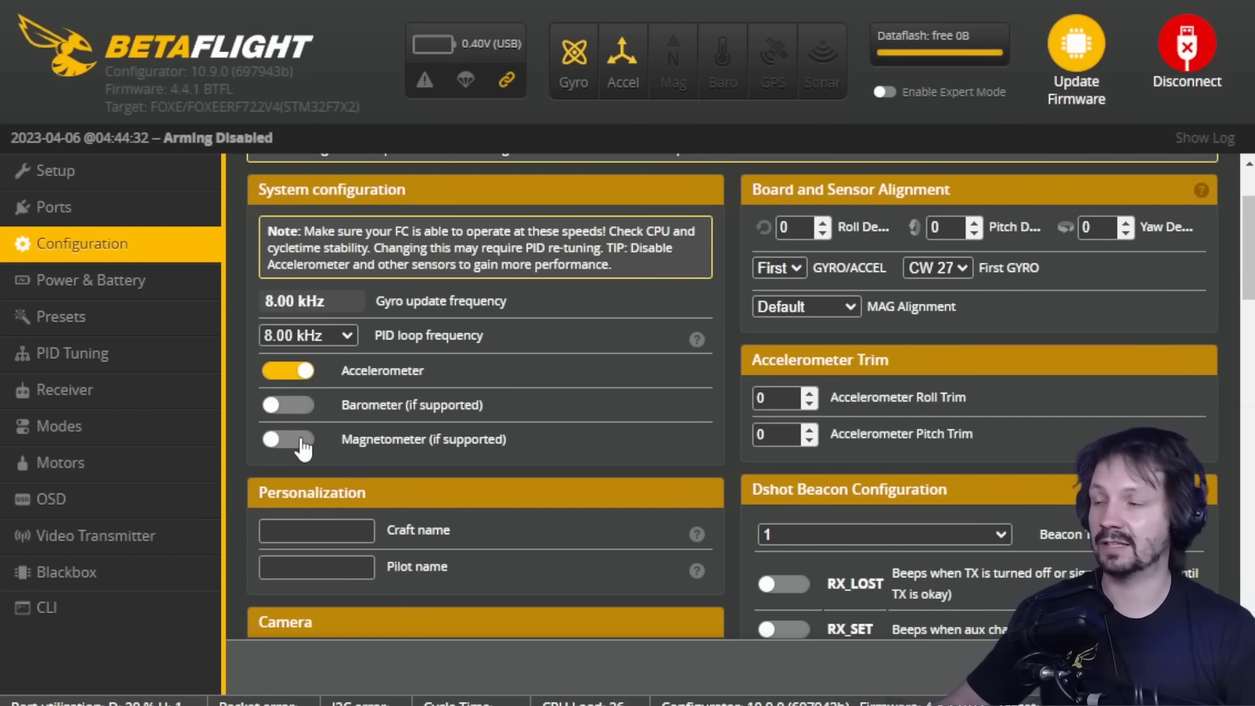
pyautogui.scroll(-3, 303, 450)
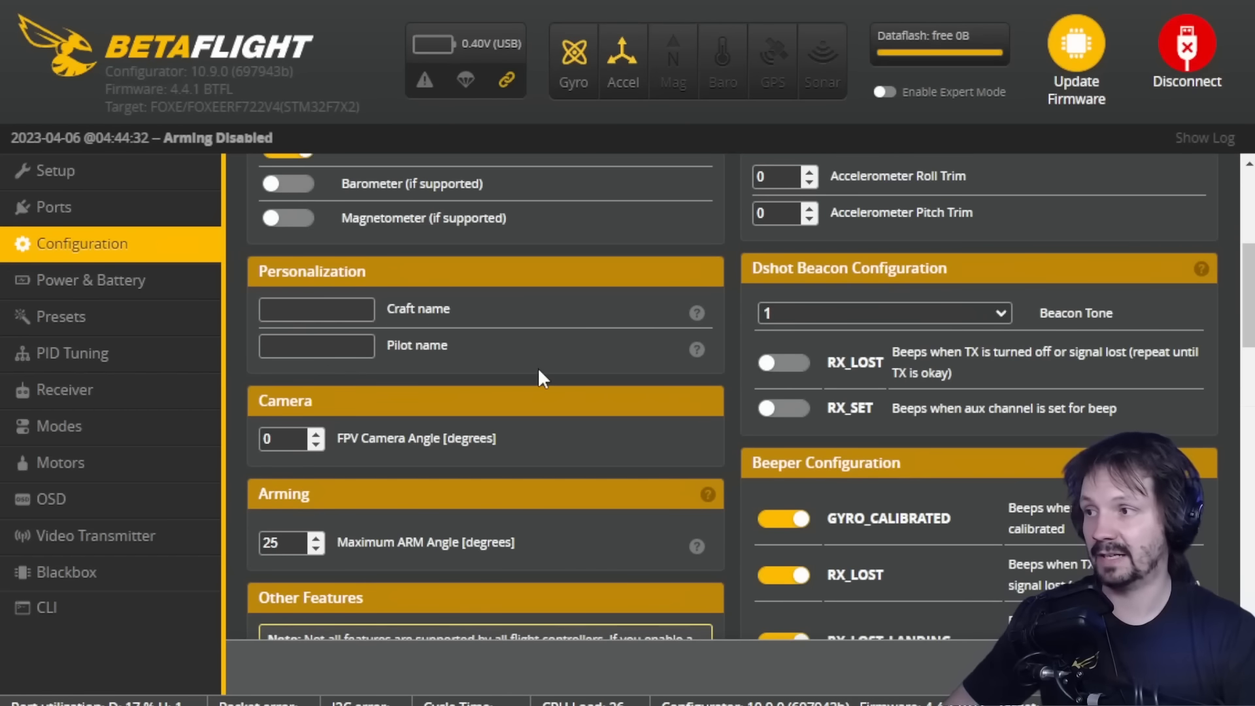
pyautogui.scroll(-2, 537, 367)
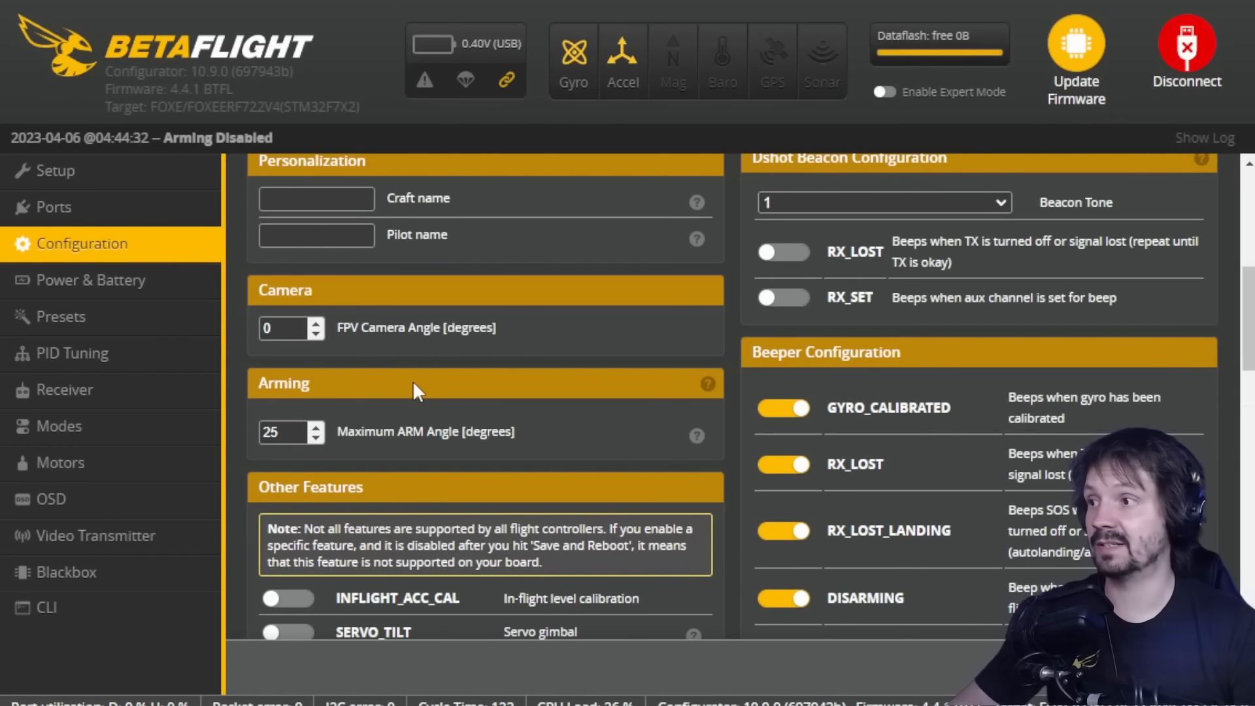
pyautogui.doubleClick(237, 429)
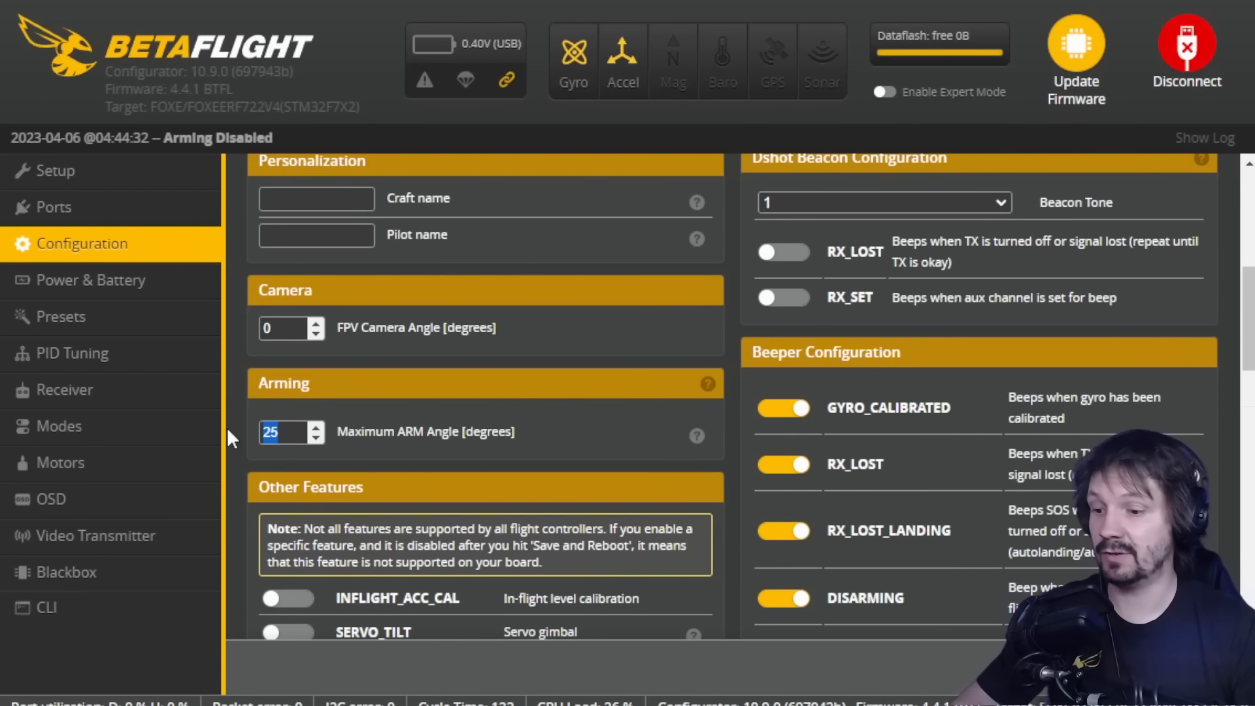
pyautogui.write('180')
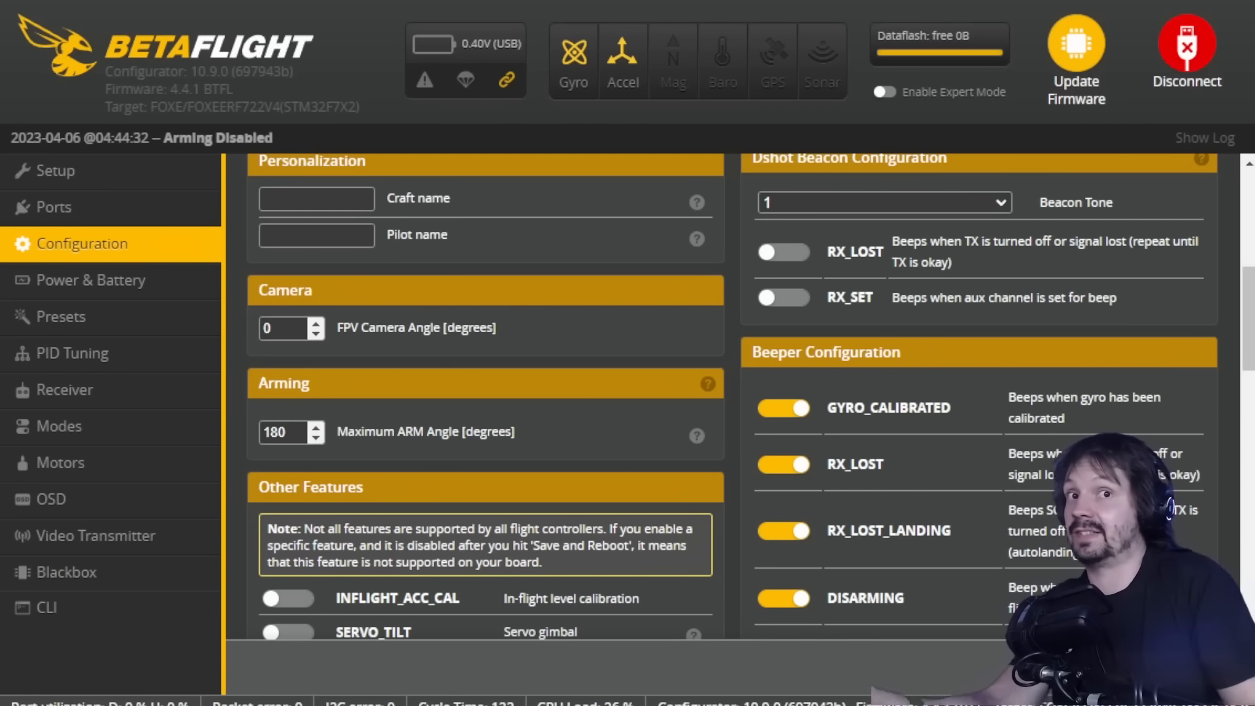
pyautogui.doubleClick(300, 439)
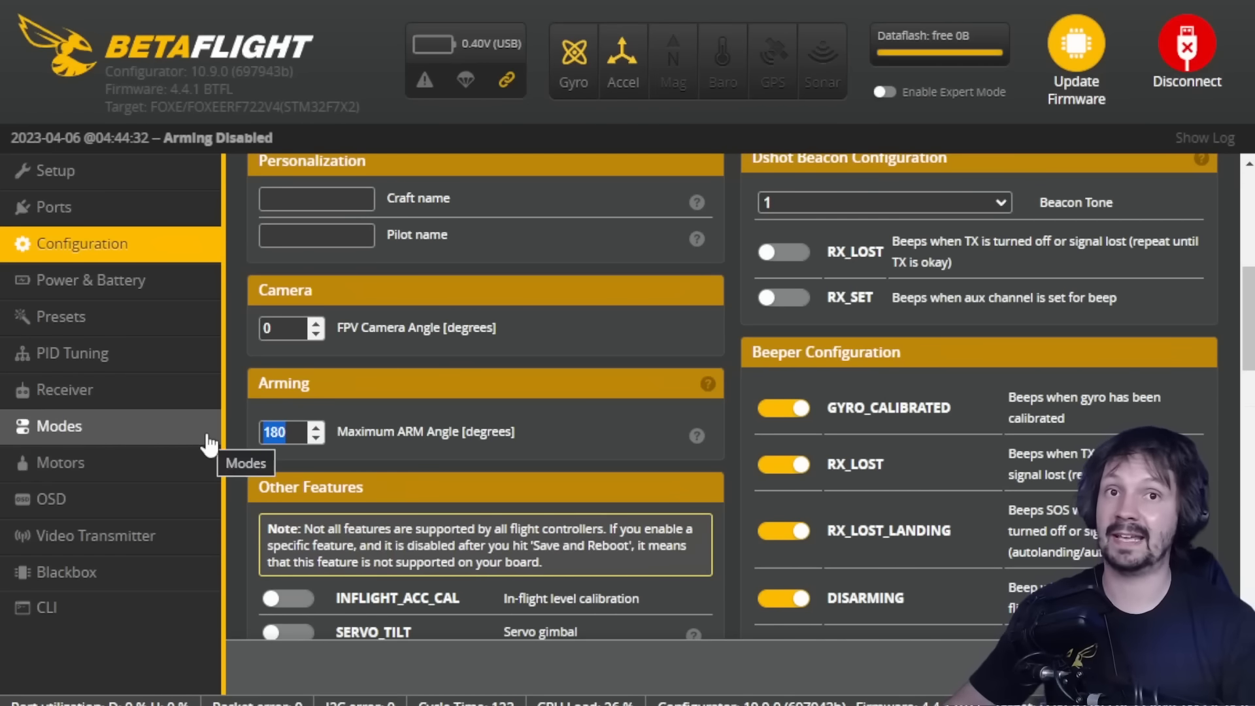
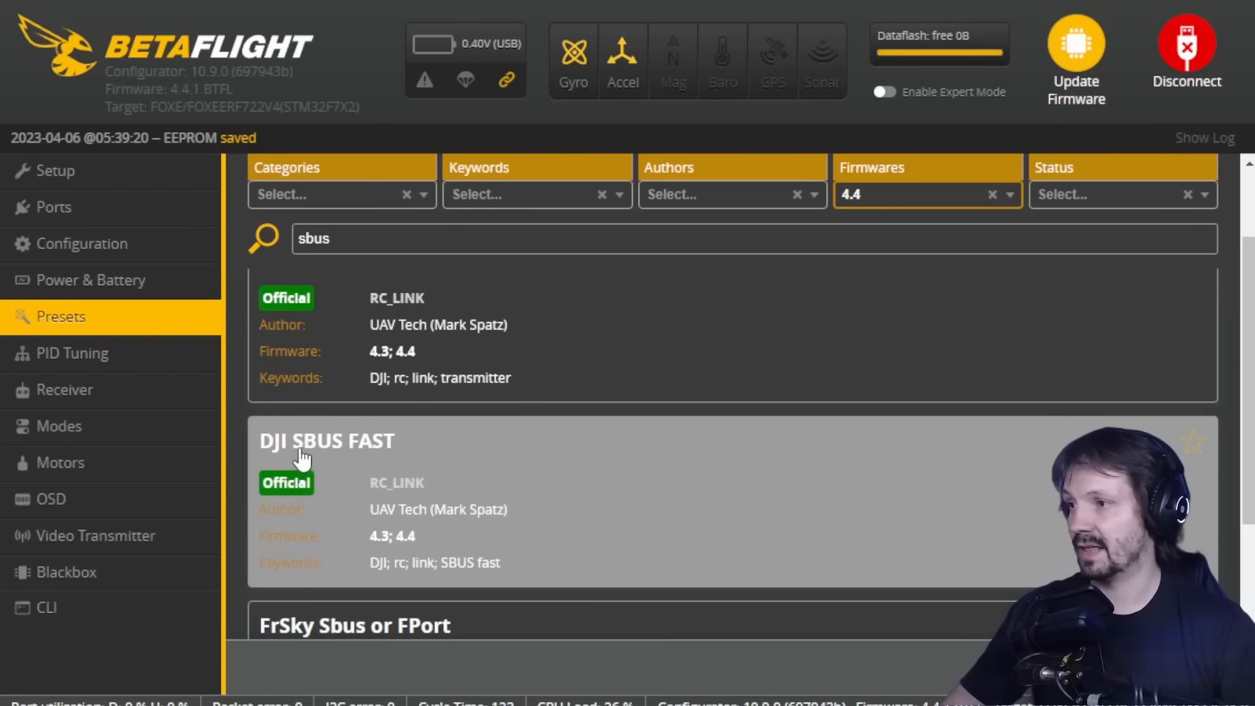
# - Pick the IRC Ghost (Pure Race) preset with the Racing option, and save and reboot the flight controller
pyautogui.scroll(-3, 442, 504)
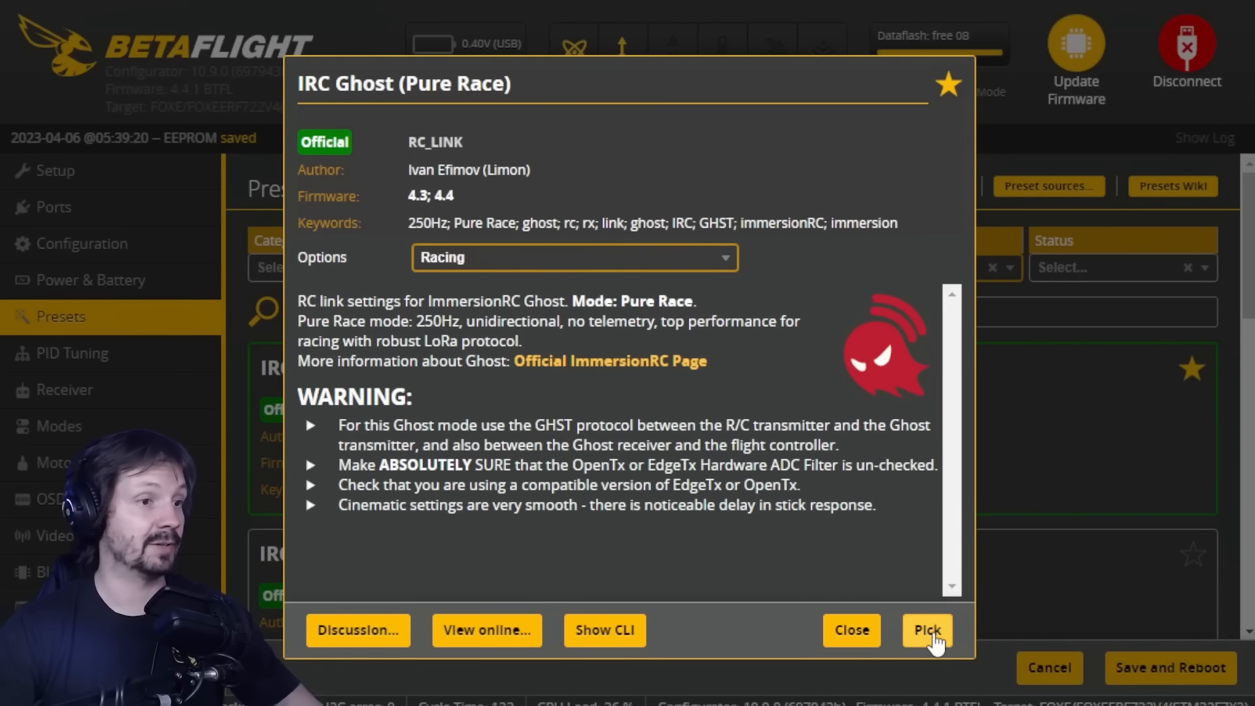
pyautogui.click(932, 632)
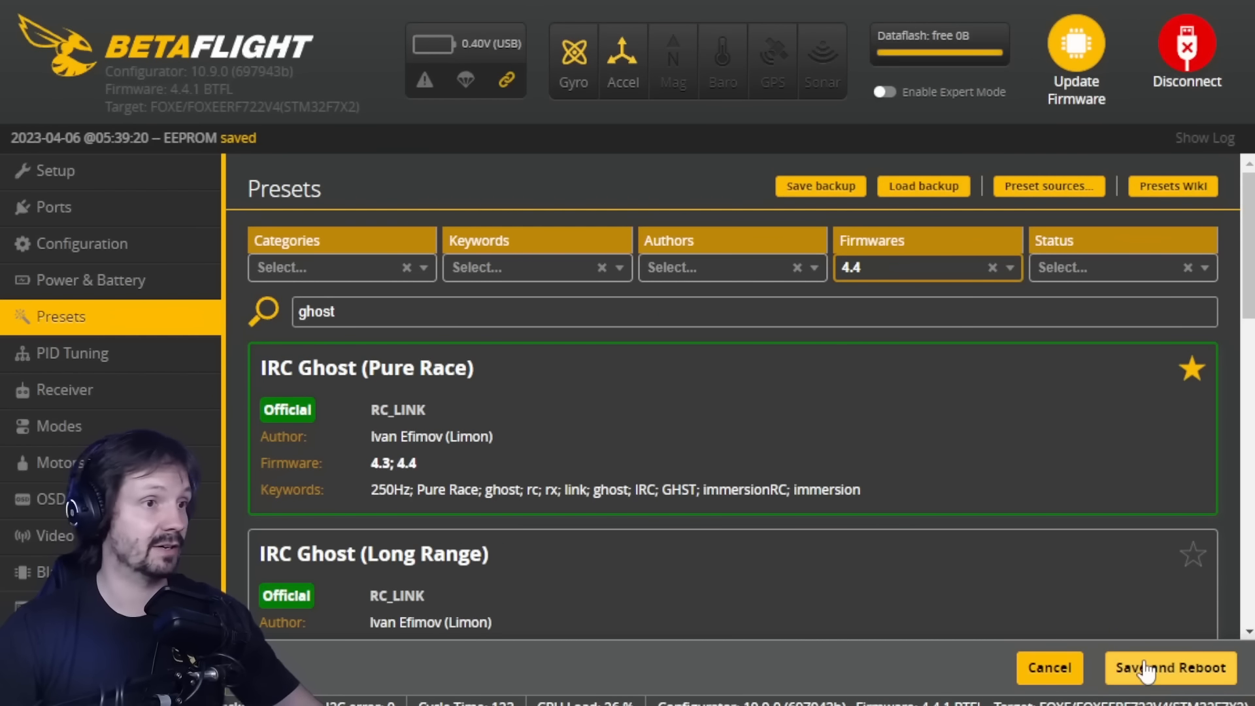
pyautogui.click(1144, 670)
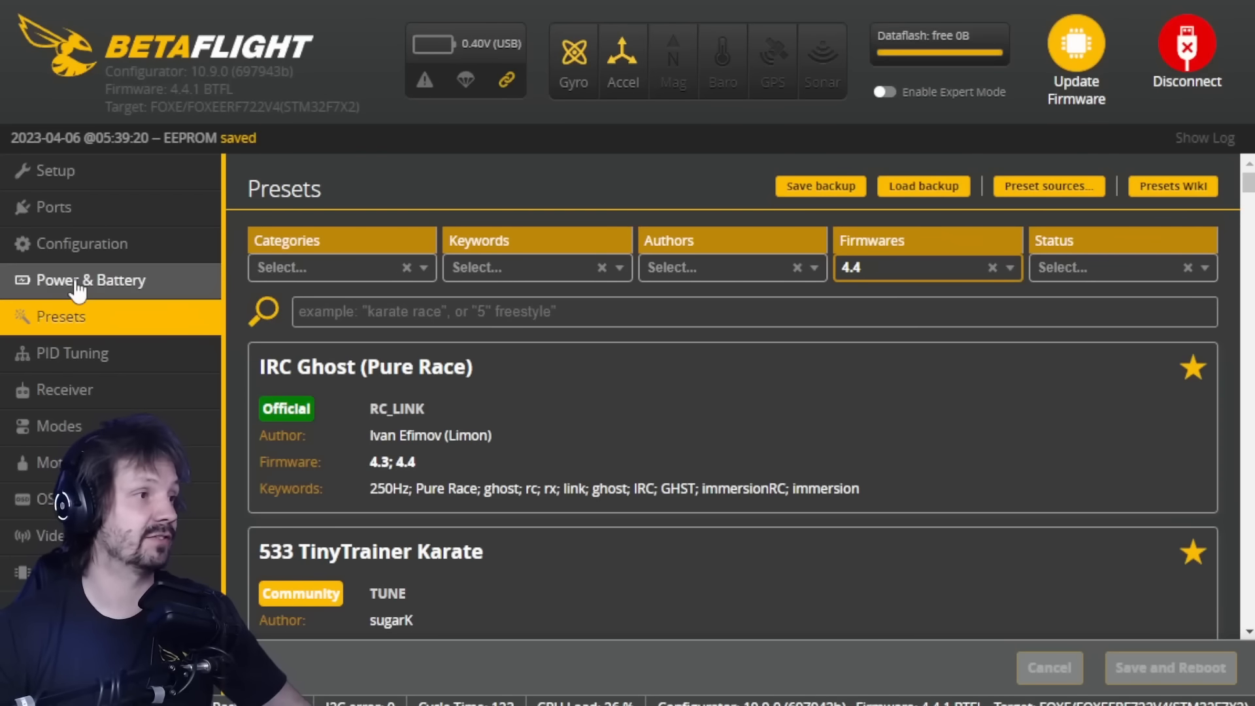
# - Search the firmware 4.4 presets for 6S 5" and look through the matching tunes
pyautogui.click(79, 287)
pyautogui.click(85, 317)
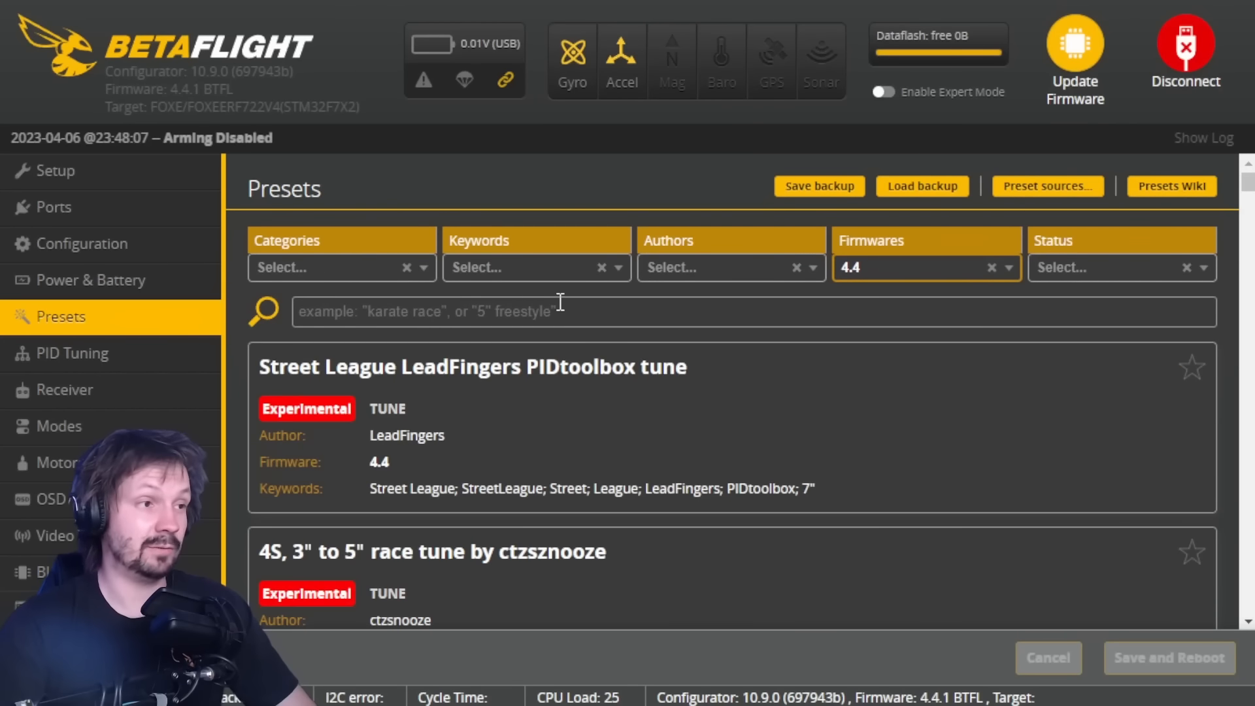
pyautogui.click(336, 307)
pyautogui.write('6S 5"')
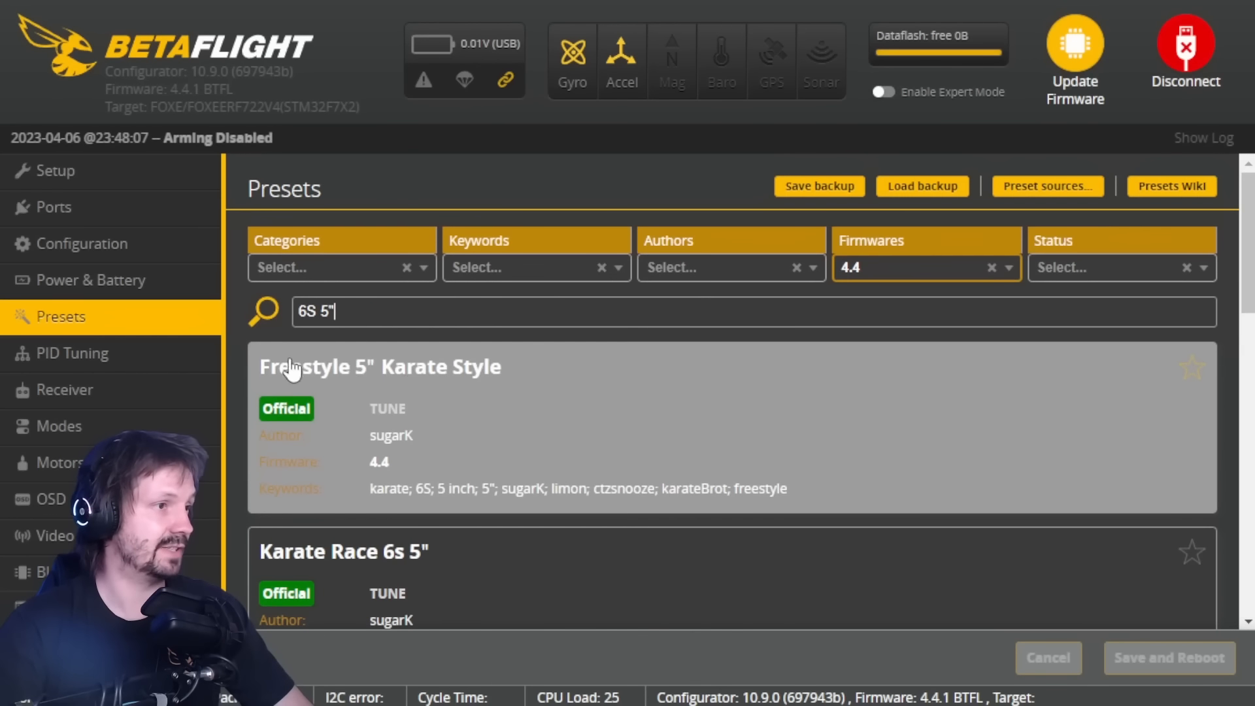
pyautogui.scroll(-1, 445, 379)
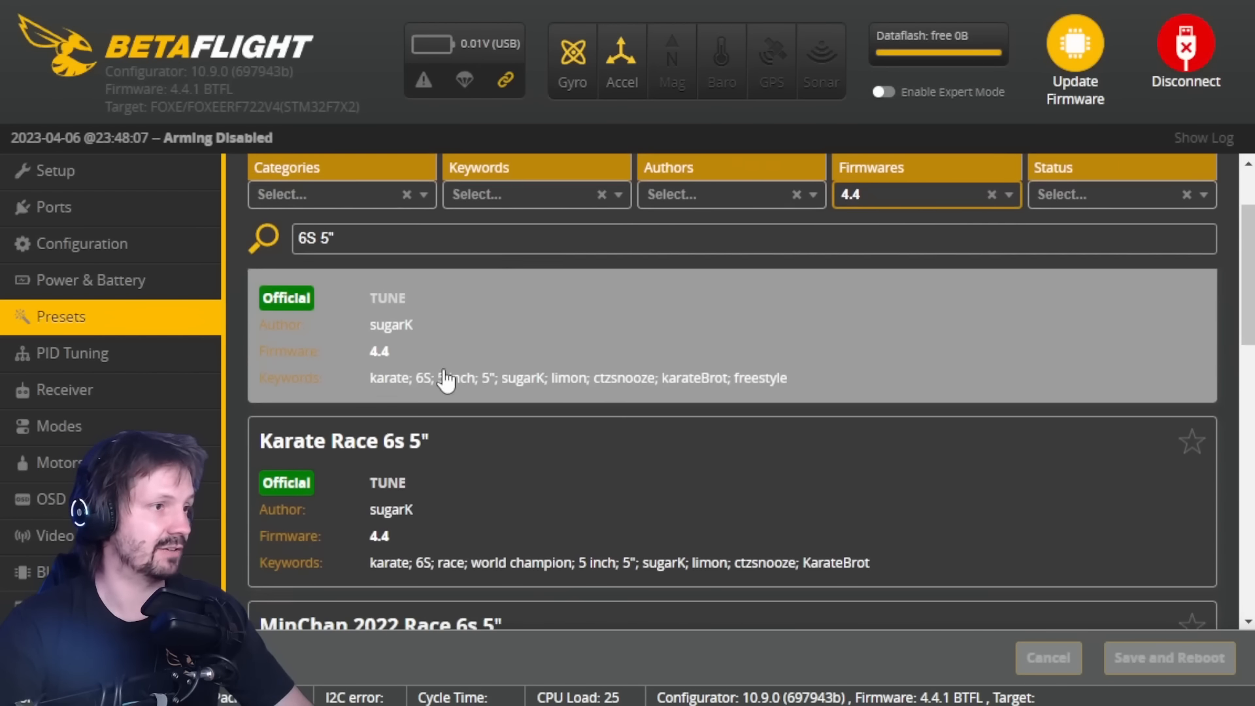
pyautogui.scroll(-2, 412, 392)
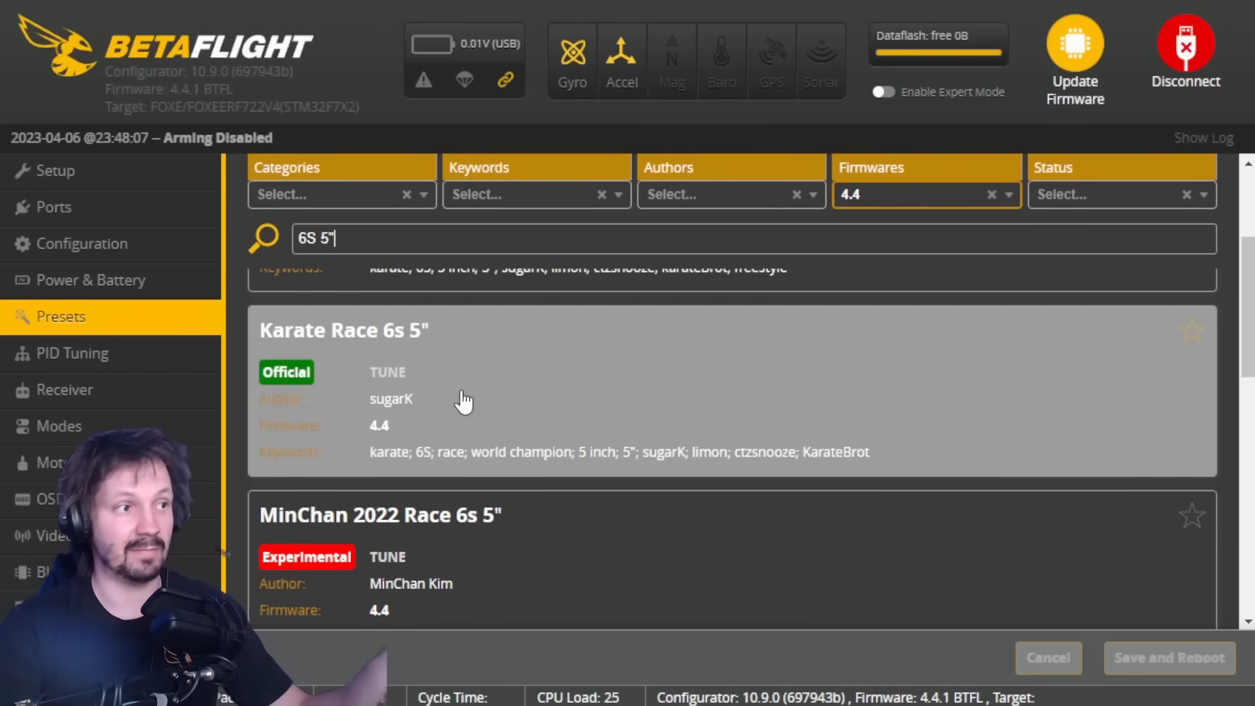
pyautogui.scroll(-2, 463, 401)
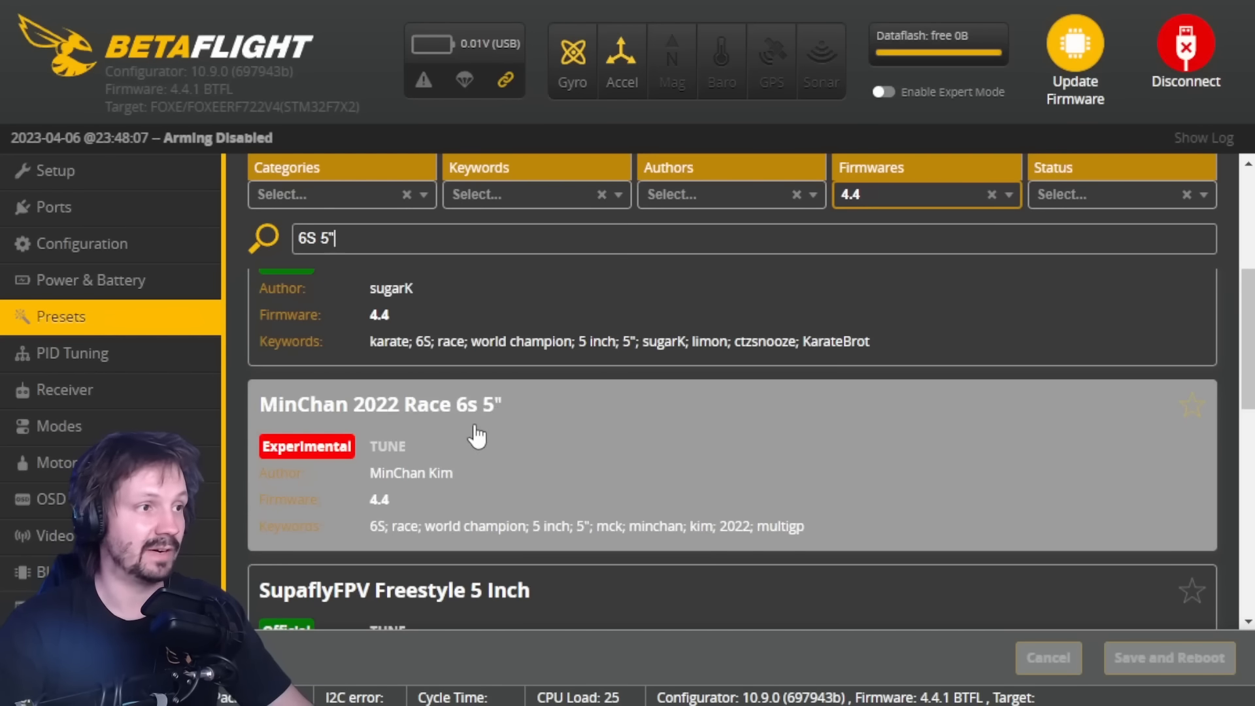
pyautogui.scroll(-4, 477, 434)
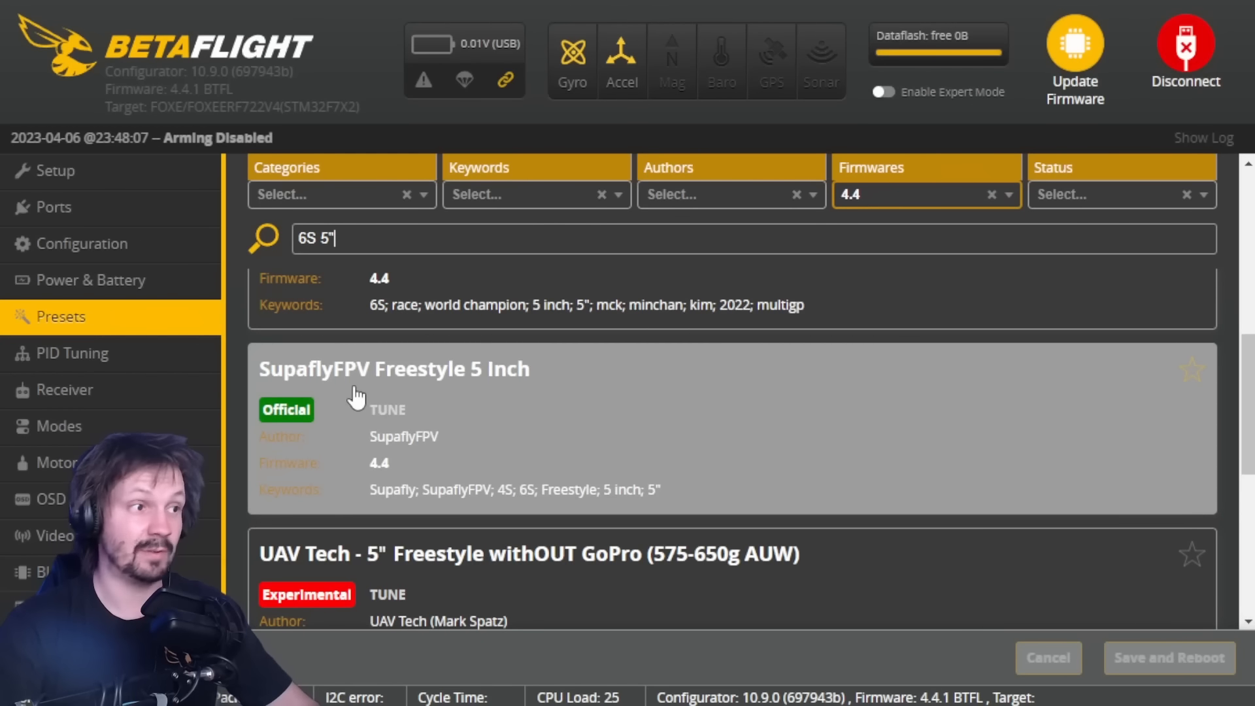
pyautogui.scroll(-8, 451, 418)
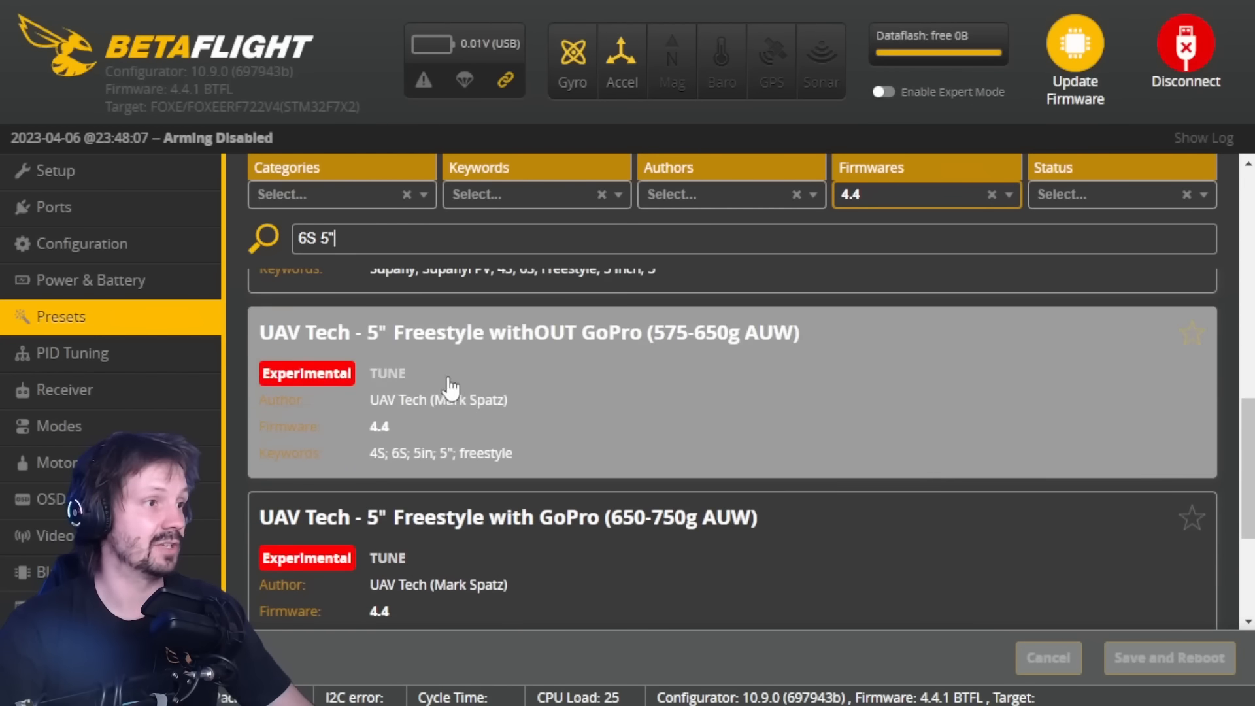
pyautogui.scroll(7, 457, 444)
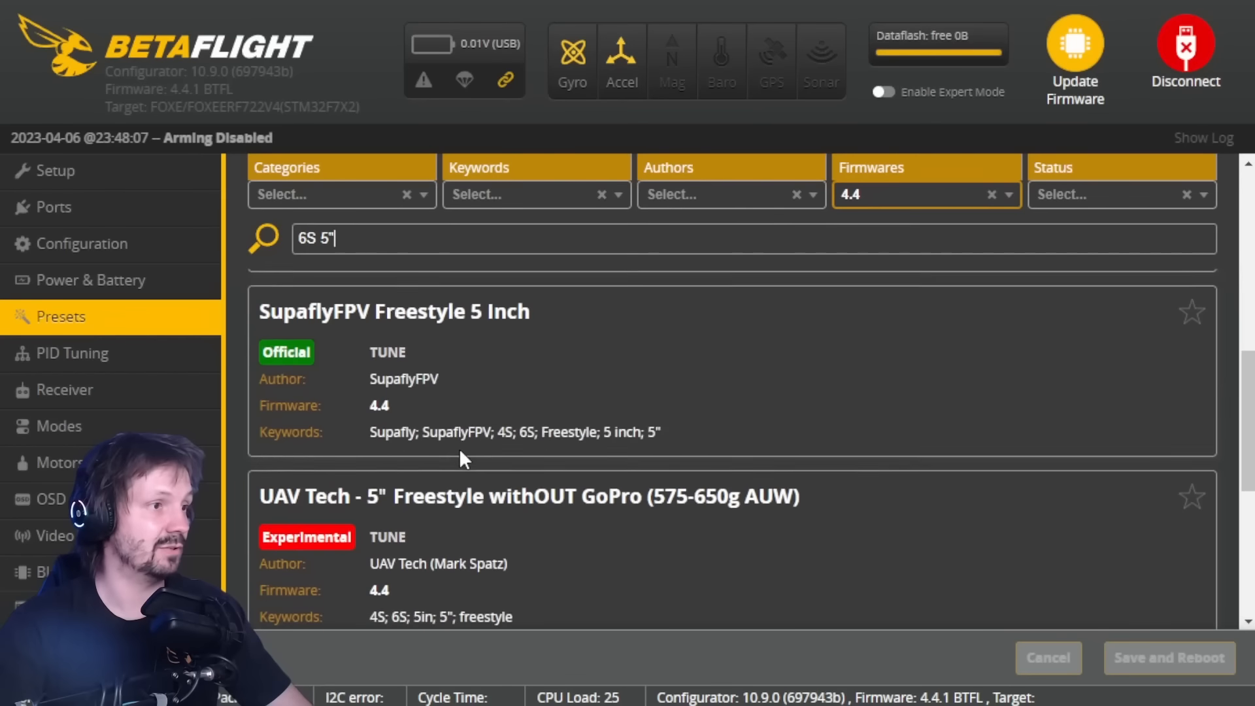
pyautogui.scroll(8, 462, 443)
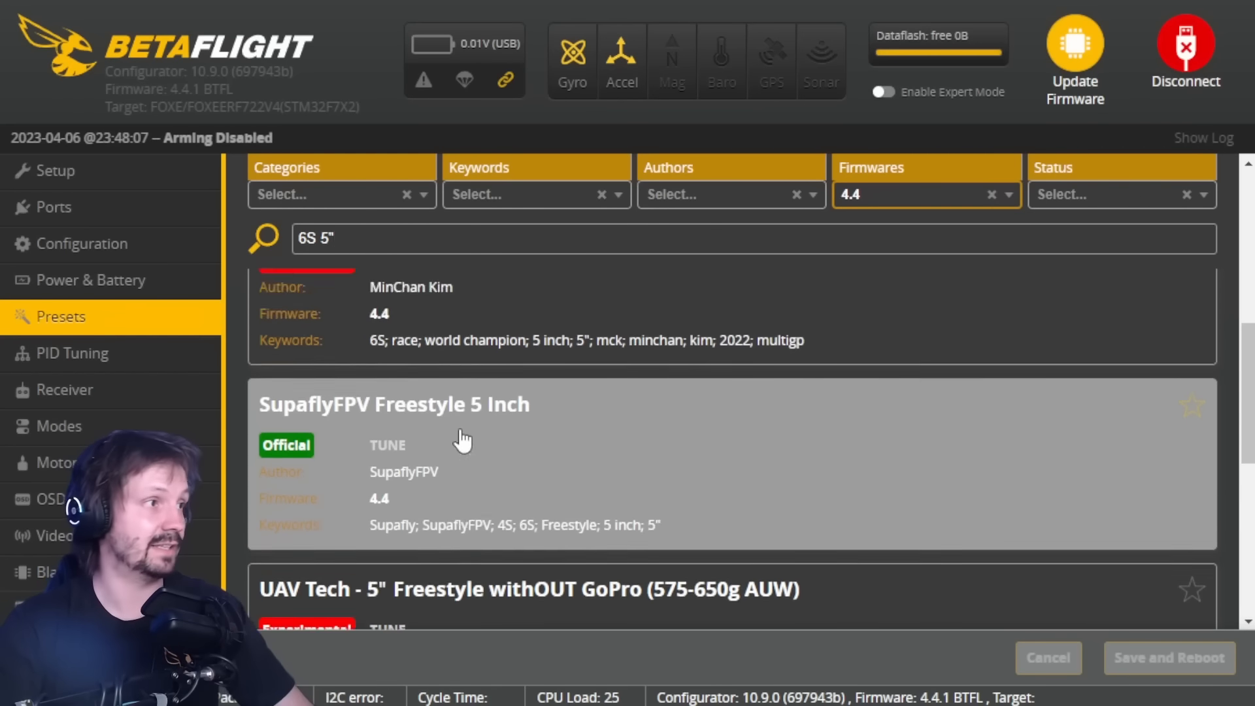
# - Search the presets for 7" and whoop tunes, and look through the firmware 4.4 list
pyautogui.hotkey('ctrl', 'a')
pyautogui.write('7"')
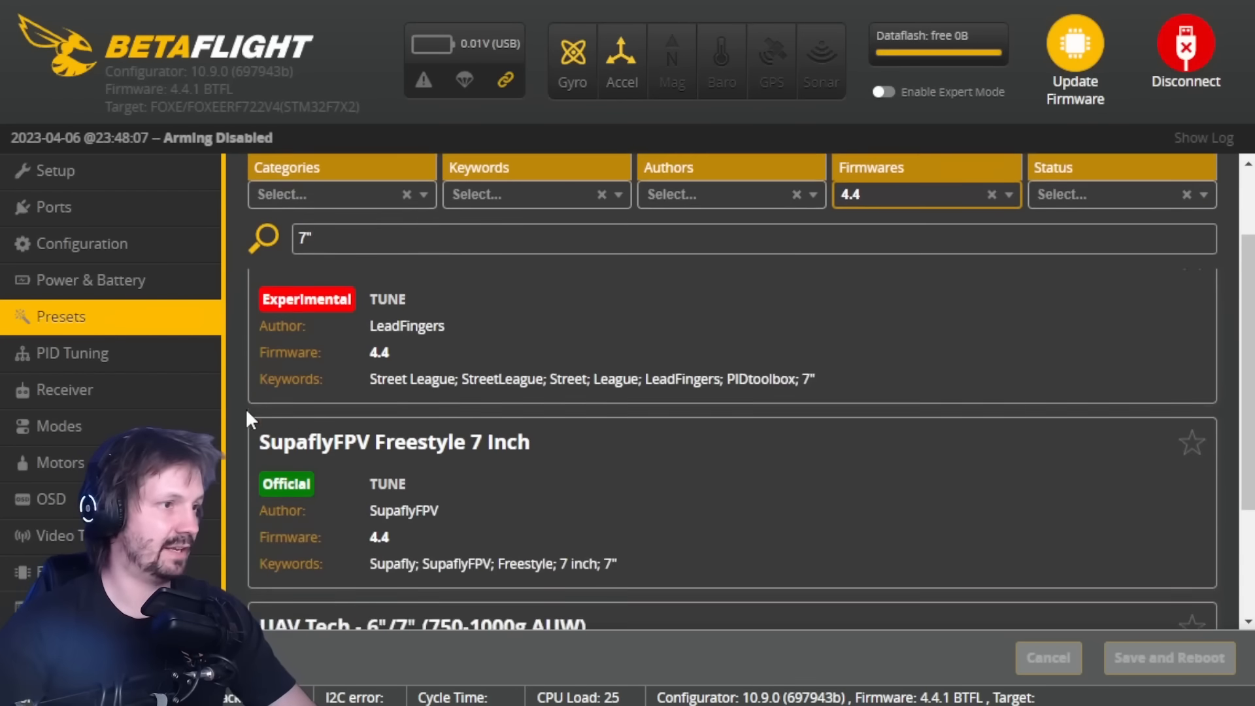
pyautogui.hotkey('ctrl', 'a')
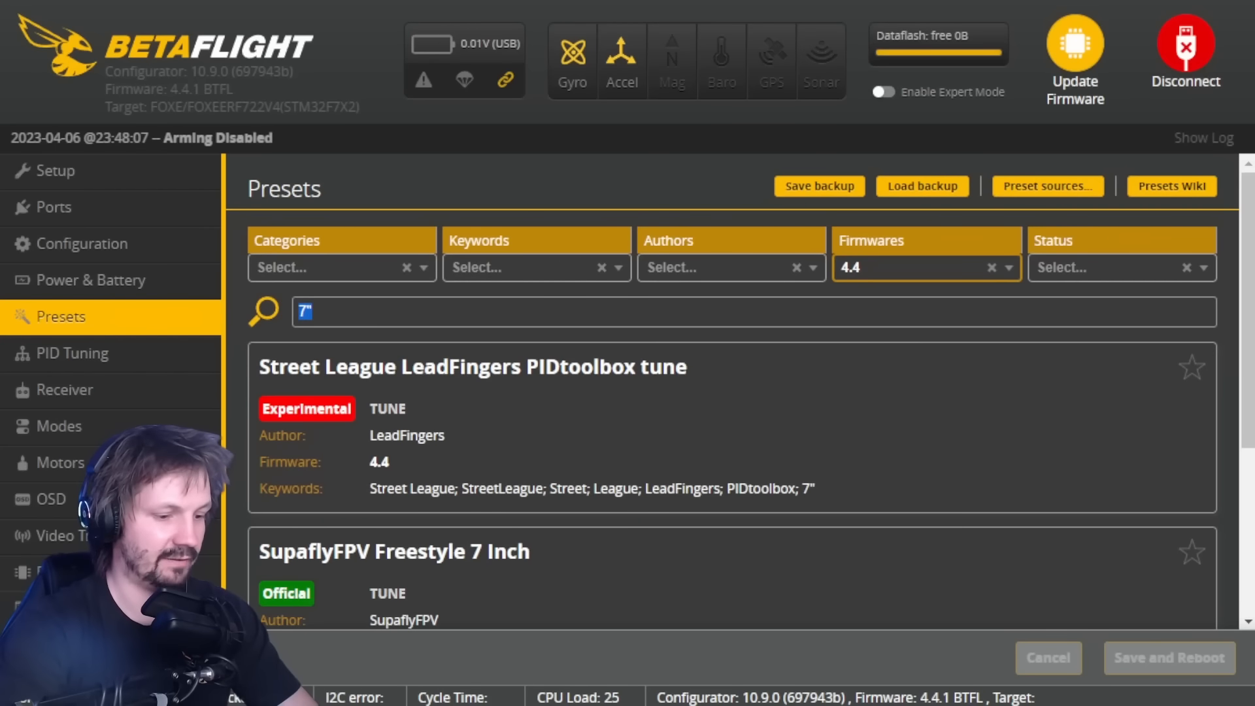
pyautogui.write('whoop')
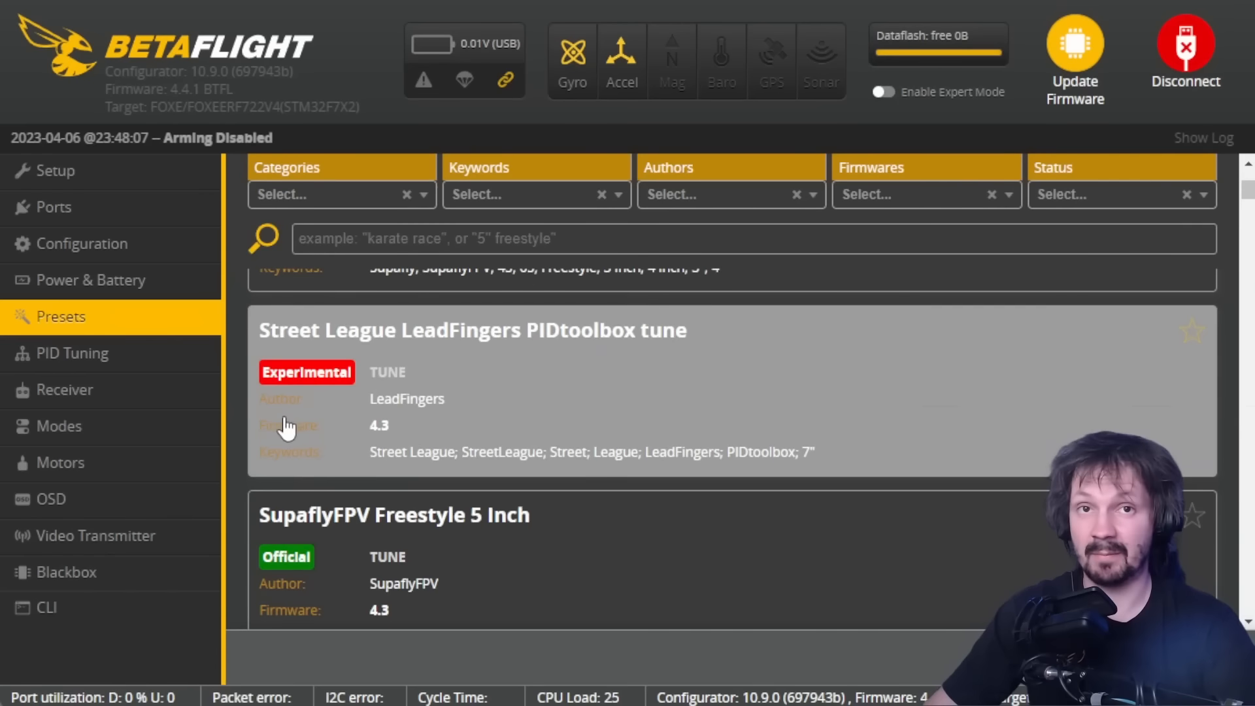
pyautogui.scroll(-2, 326, 443)
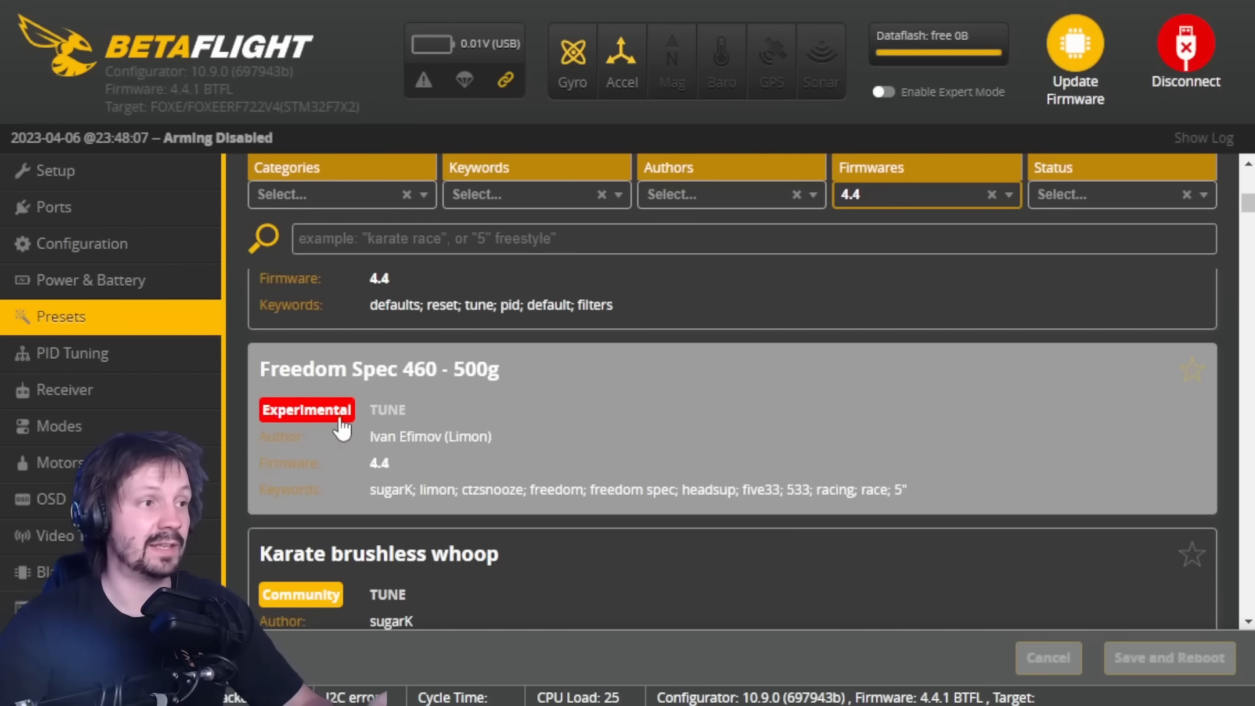
# - Search the firmware 4.4 tune presets for AOS and look through the matching tunes
pyautogui.scroll(-3, 341, 428)
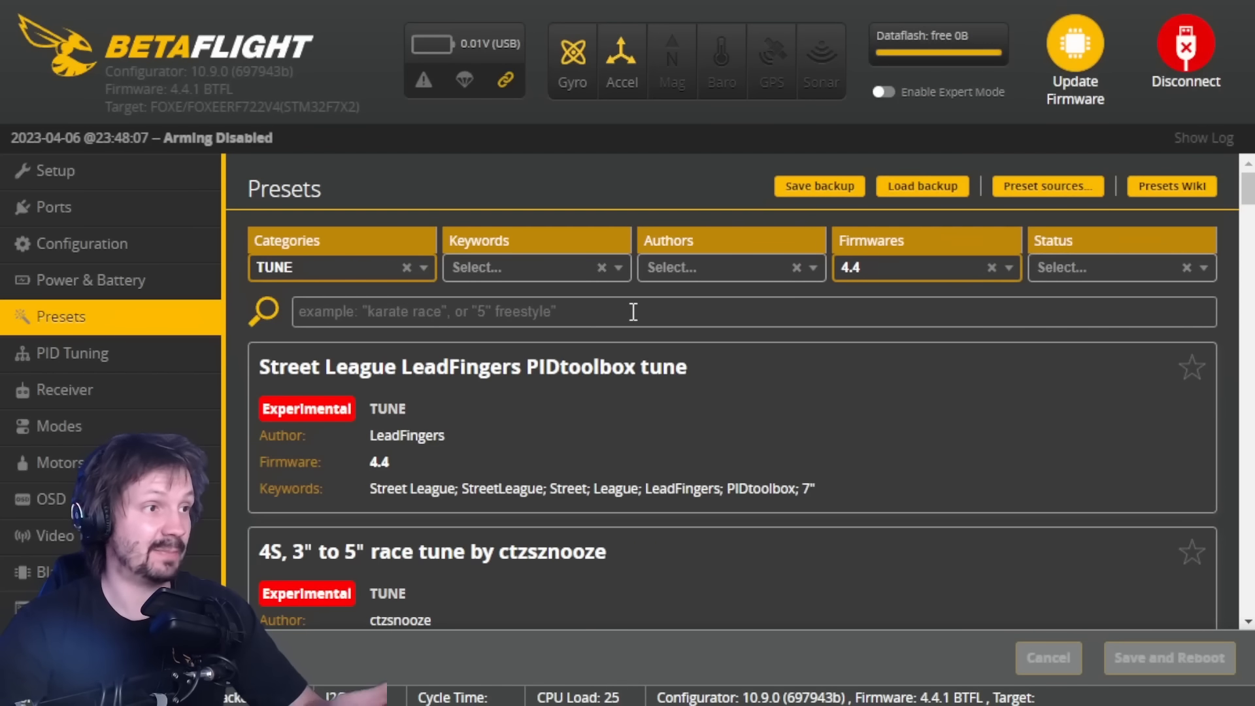
pyautogui.click(629, 310)
pyautogui.write('AOS')
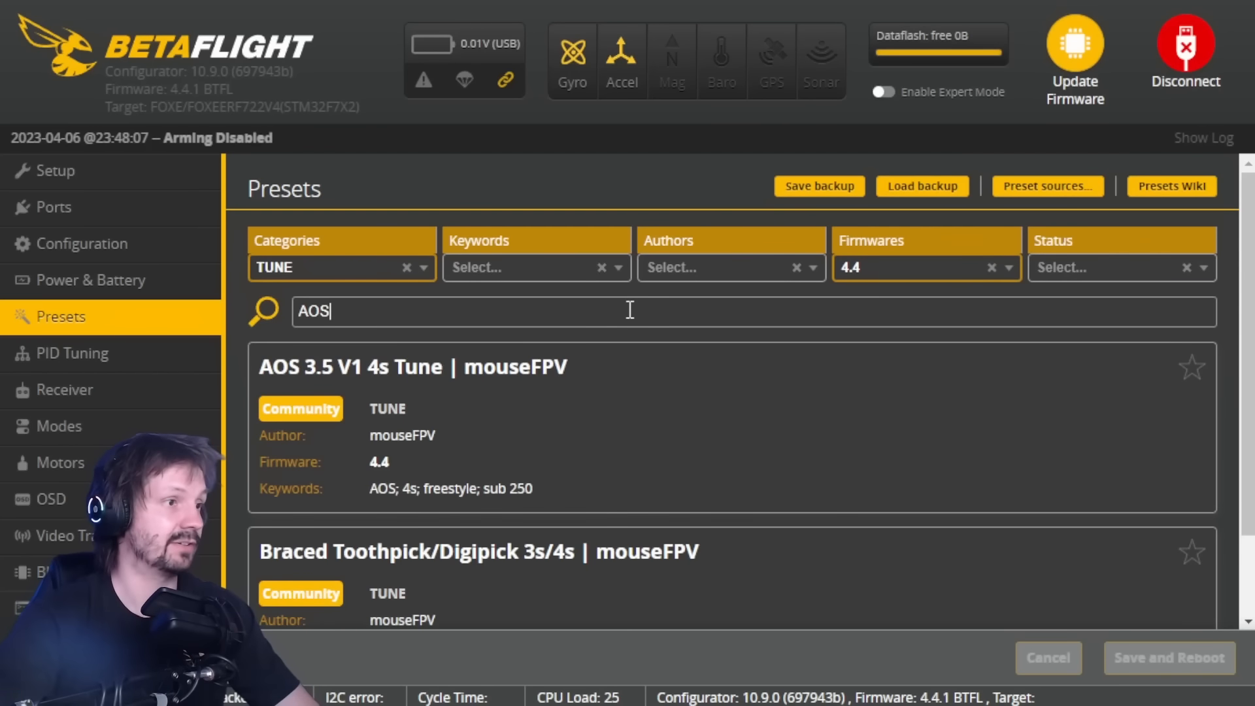
pyautogui.scroll(-1, 576, 451)
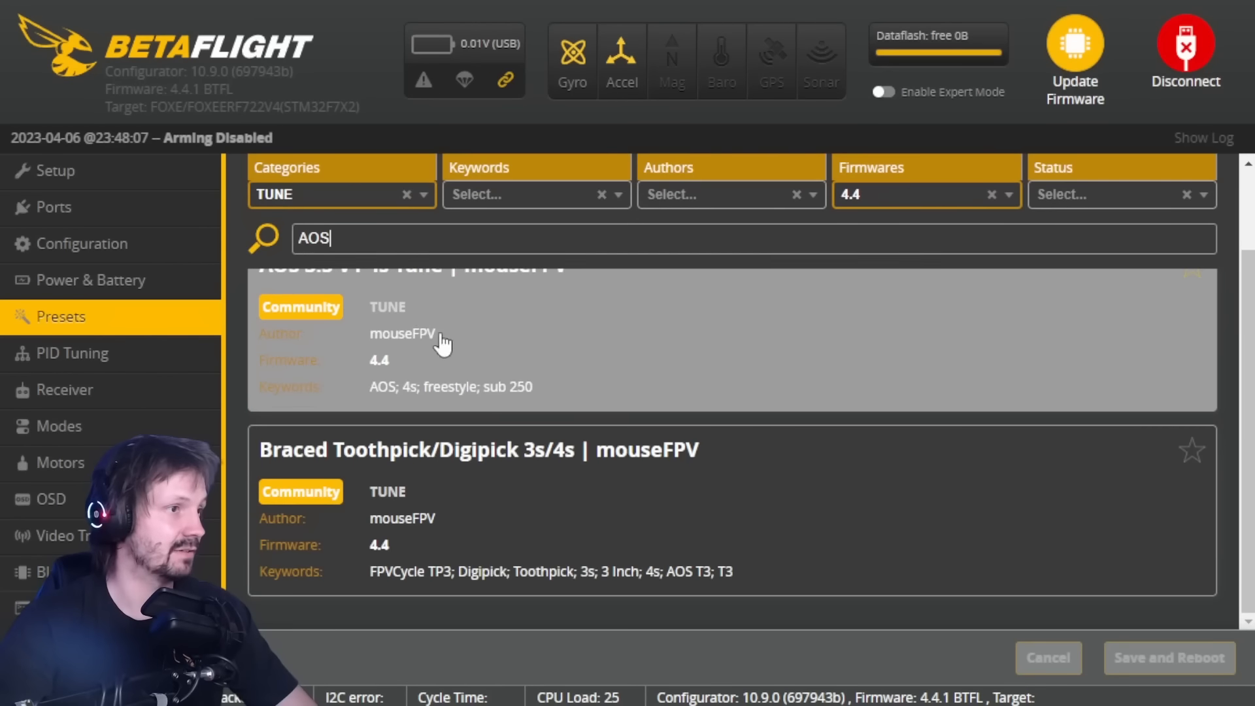
pyautogui.scroll(1, 401, 393)
pyautogui.scroll(-1, 429, 405)
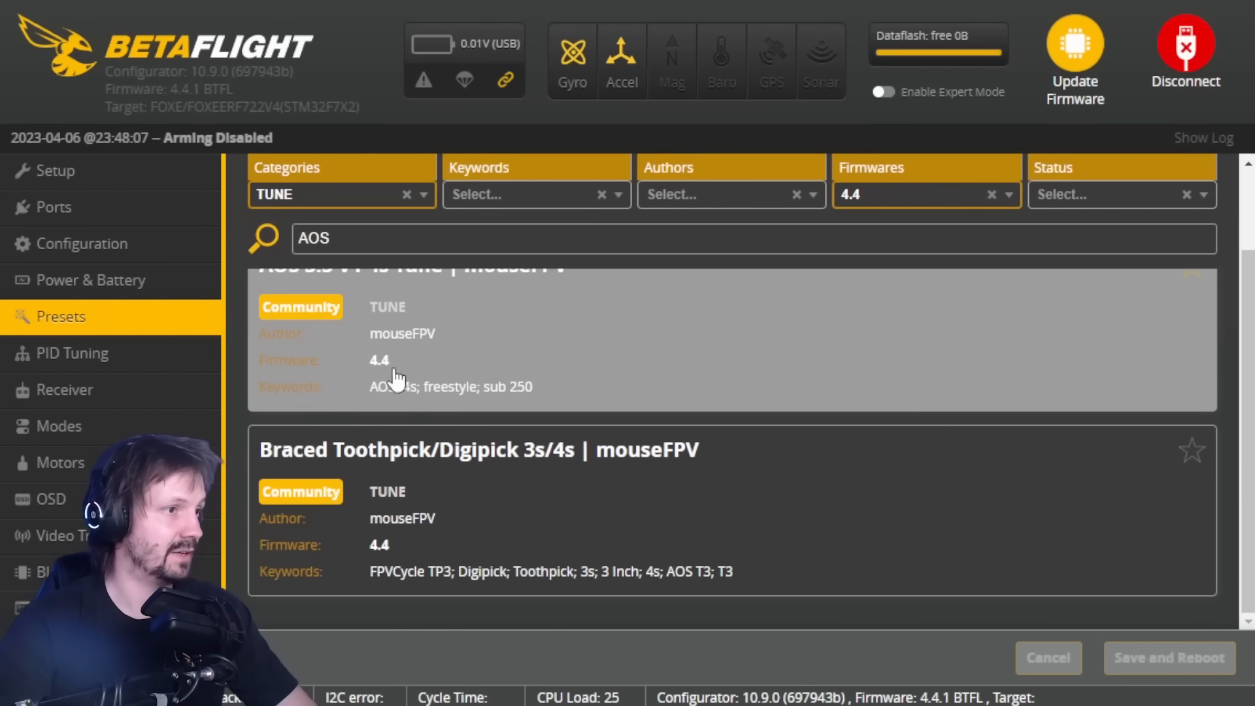
pyautogui.scroll(1, 478, 416)
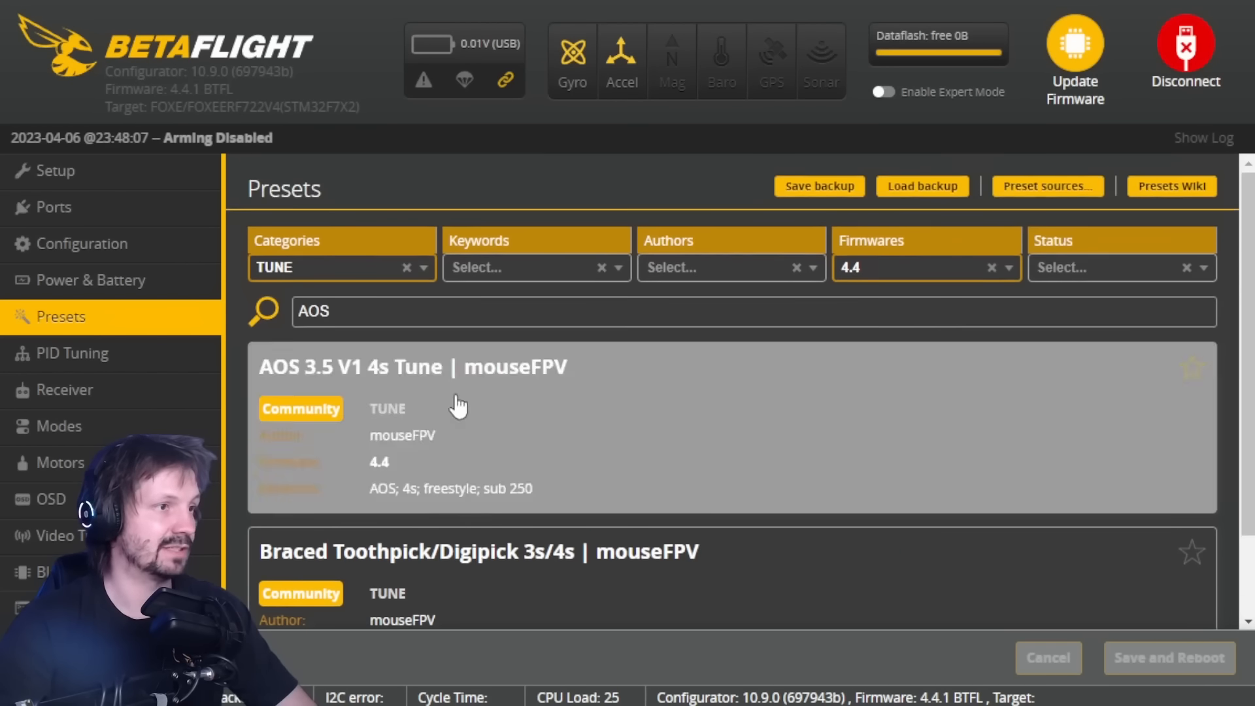
# - Search the firmware 4.4 tune presets for FPVCycle and compare the matching tunes
pyautogui.hotkey('ctrl', 'a')
pyautogui.write('FPVCycle')
pyautogui.scroll(-1, 521, 355)
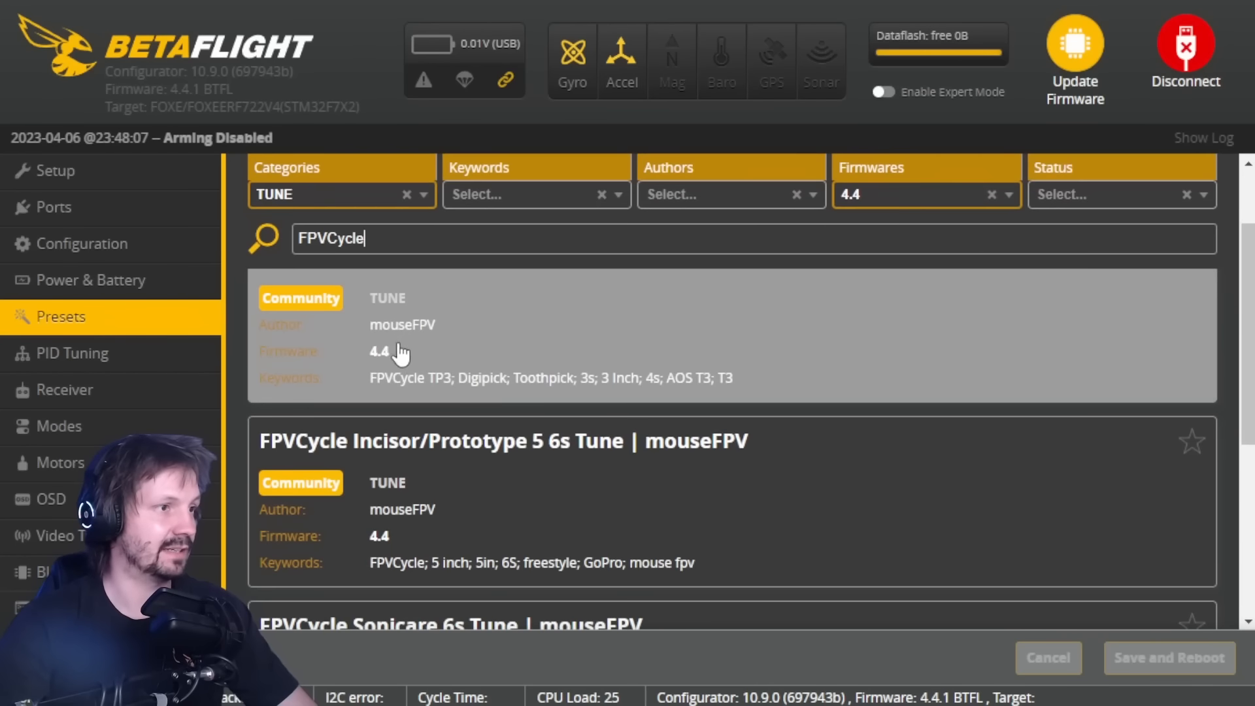
pyautogui.scroll(1, 400, 353)
pyautogui.scroll(-5, 426, 377)
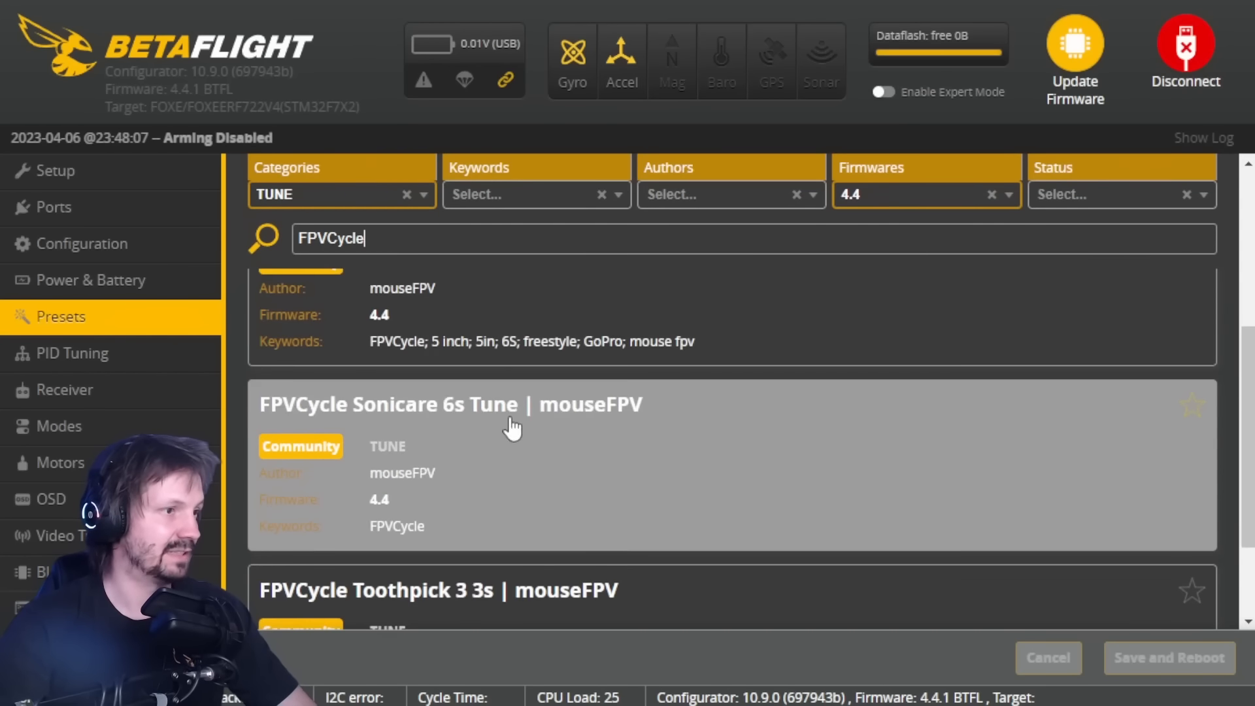
pyautogui.scroll(3, 513, 430)
pyautogui.scroll(-3, 562, 415)
pyautogui.scroll(-1, 548, 420)
pyautogui.scroll(4, 518, 456)
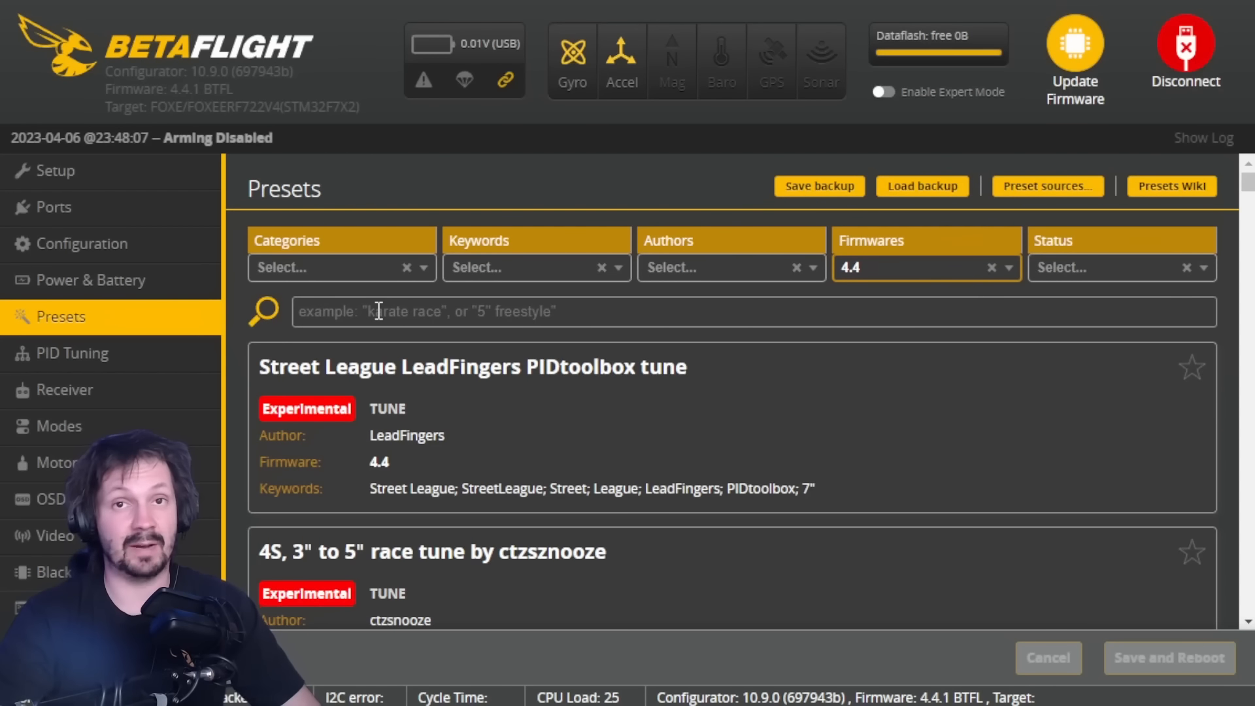
# - Search the firmware 4.4 presets for Tehllama and browse the list of preset authors
pyautogui.click(379, 311)
pyautogui.write('Tehllama')
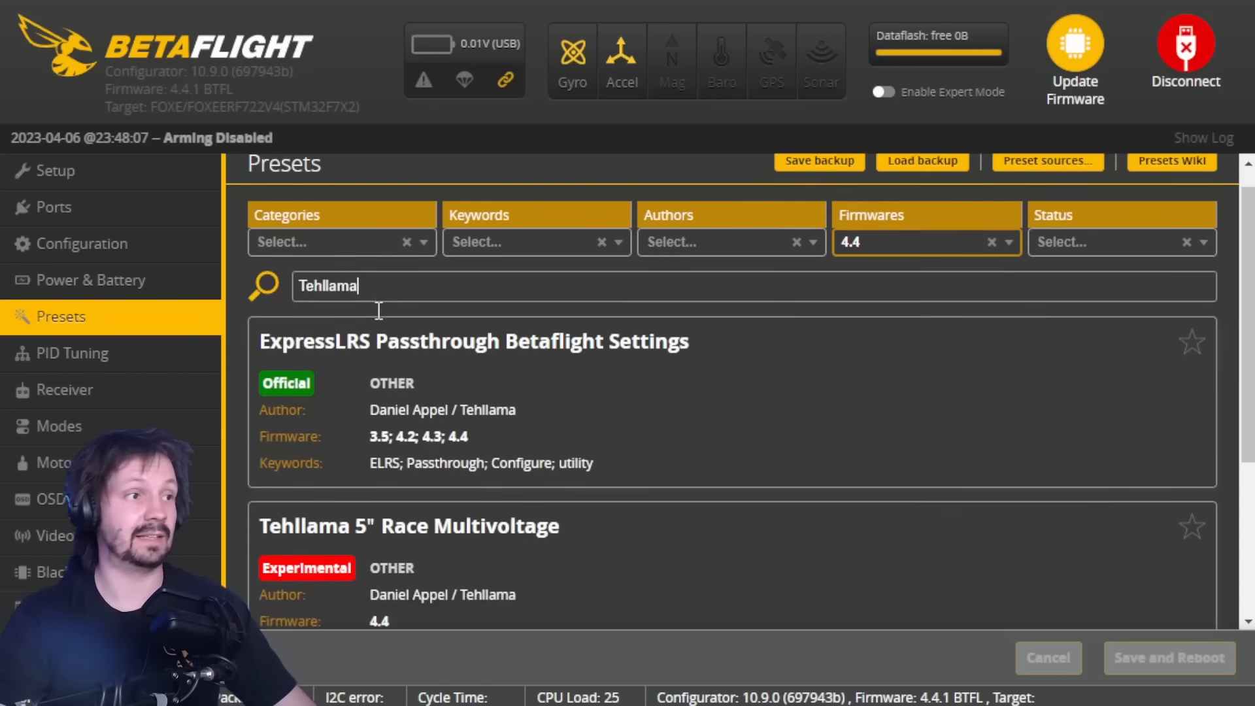
pyautogui.scroll(-4, 414, 373)
pyautogui.scroll(4, 461, 415)
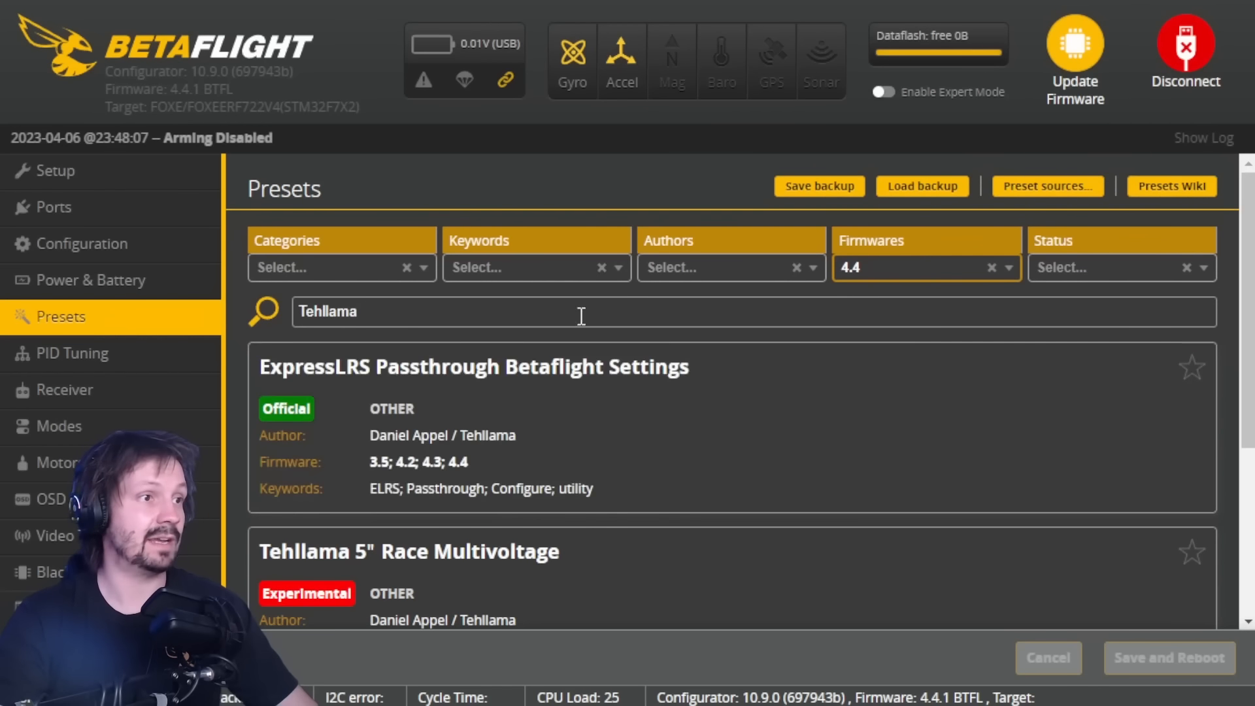
pyautogui.click(687, 283)
pyautogui.scroll(-1, 664, 342)
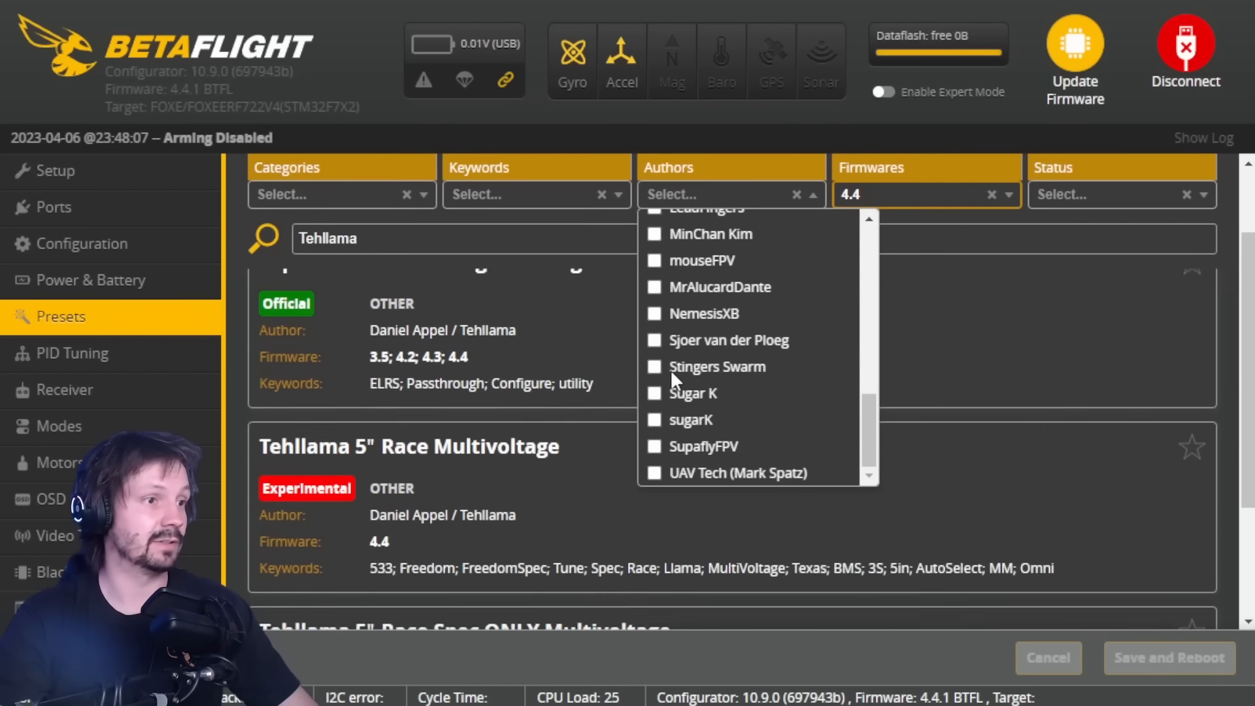
pyautogui.scroll(3, 669, 369)
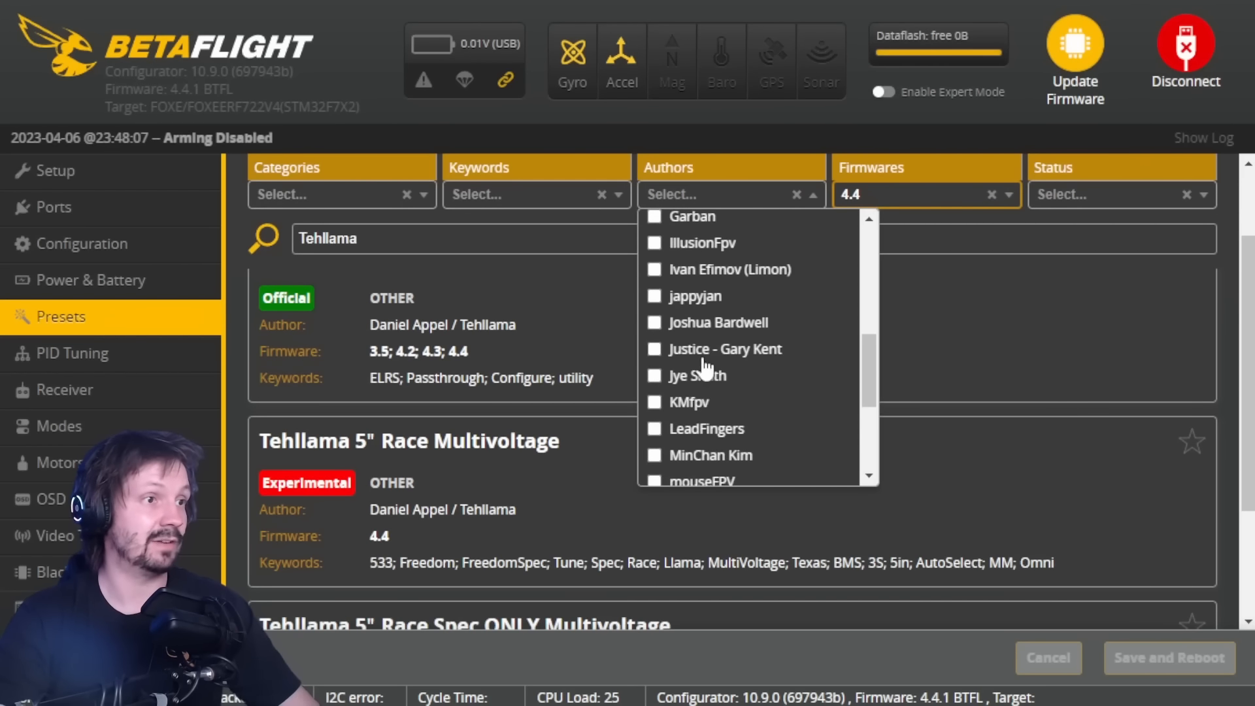
pyautogui.scroll(2, 694, 370)
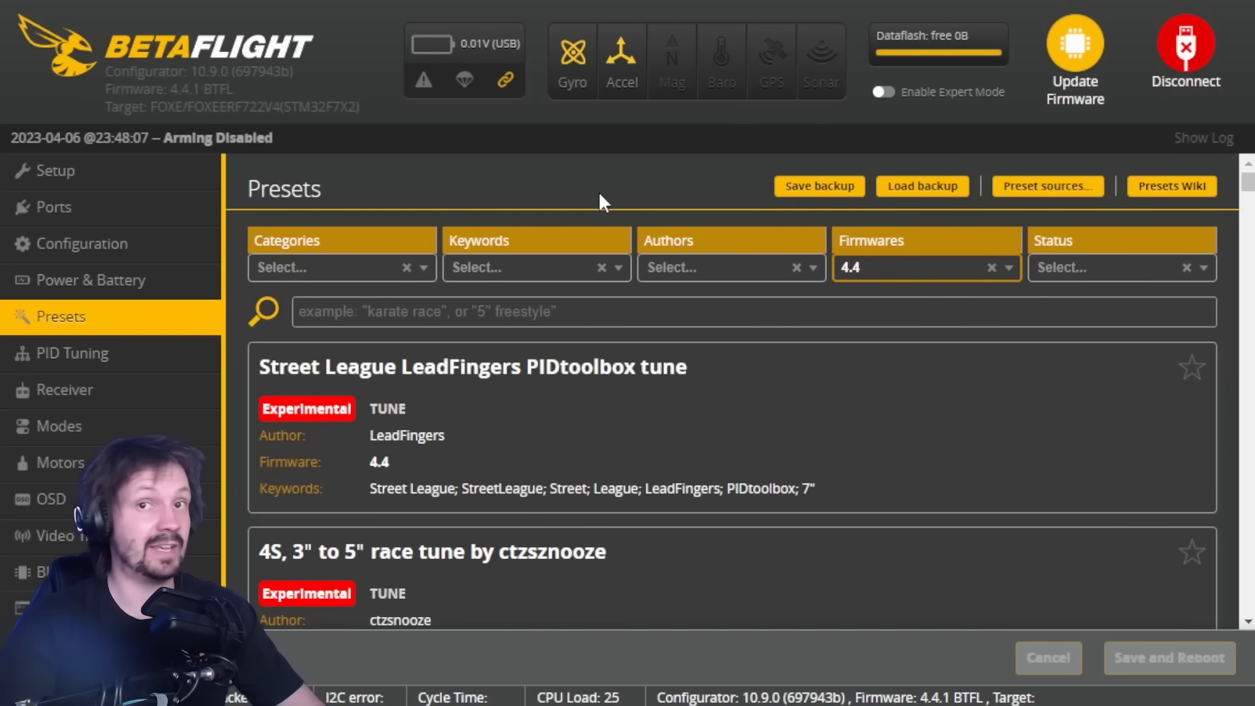
# - Search the firmware 4.4 presets for toothpick and look through the matching tunes
pyautogui.click(453, 306)
pyautogui.write('toothpick')
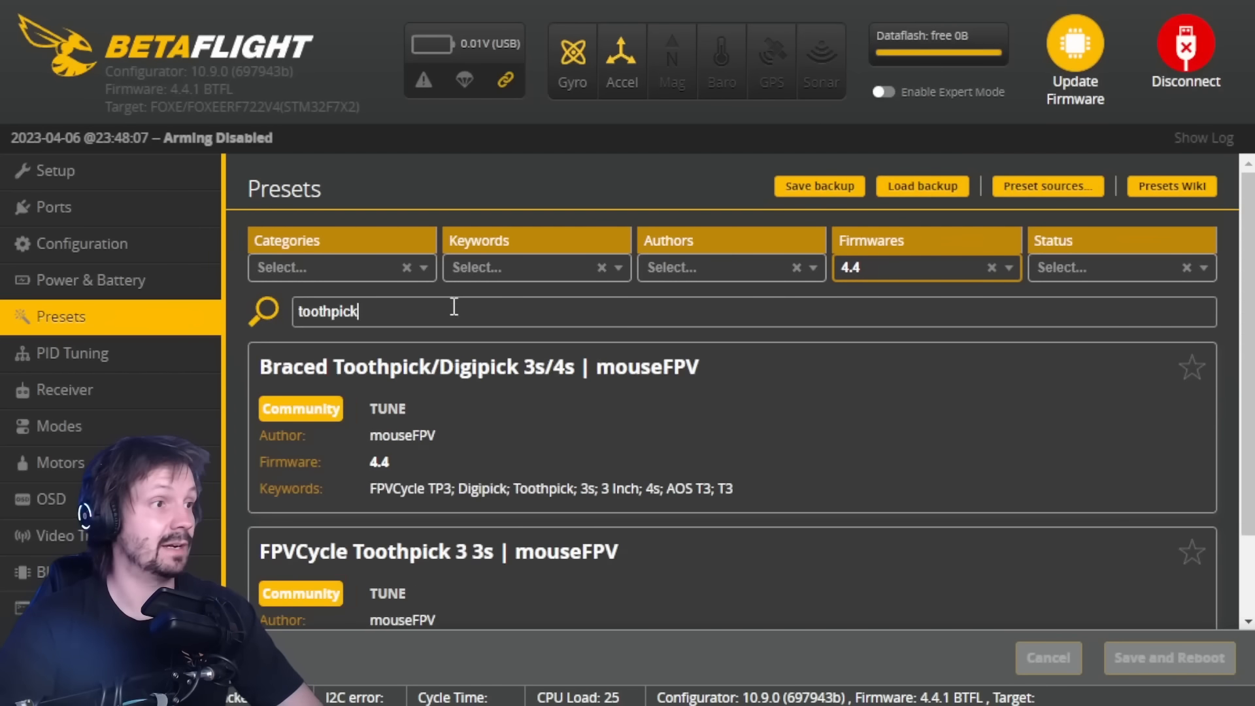
pyautogui.scroll(-2, 435, 418)
pyautogui.scroll(2, 468, 413)
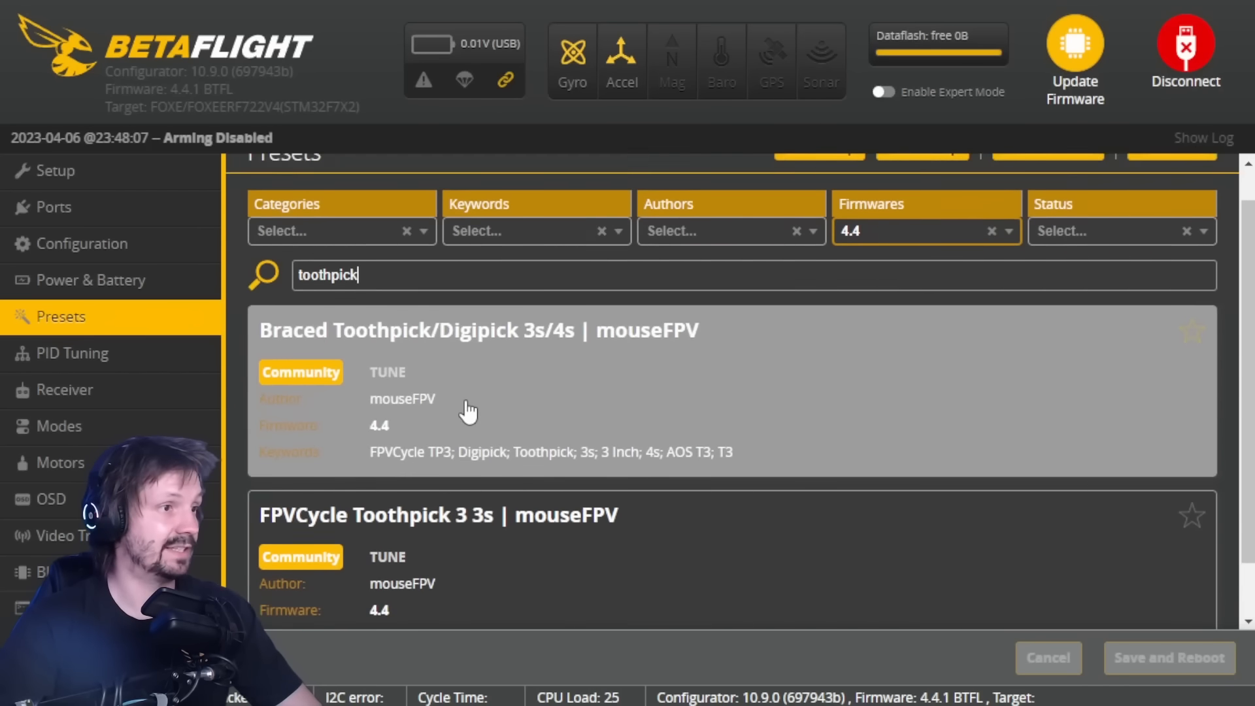
pyautogui.scroll(-2, 458, 411)
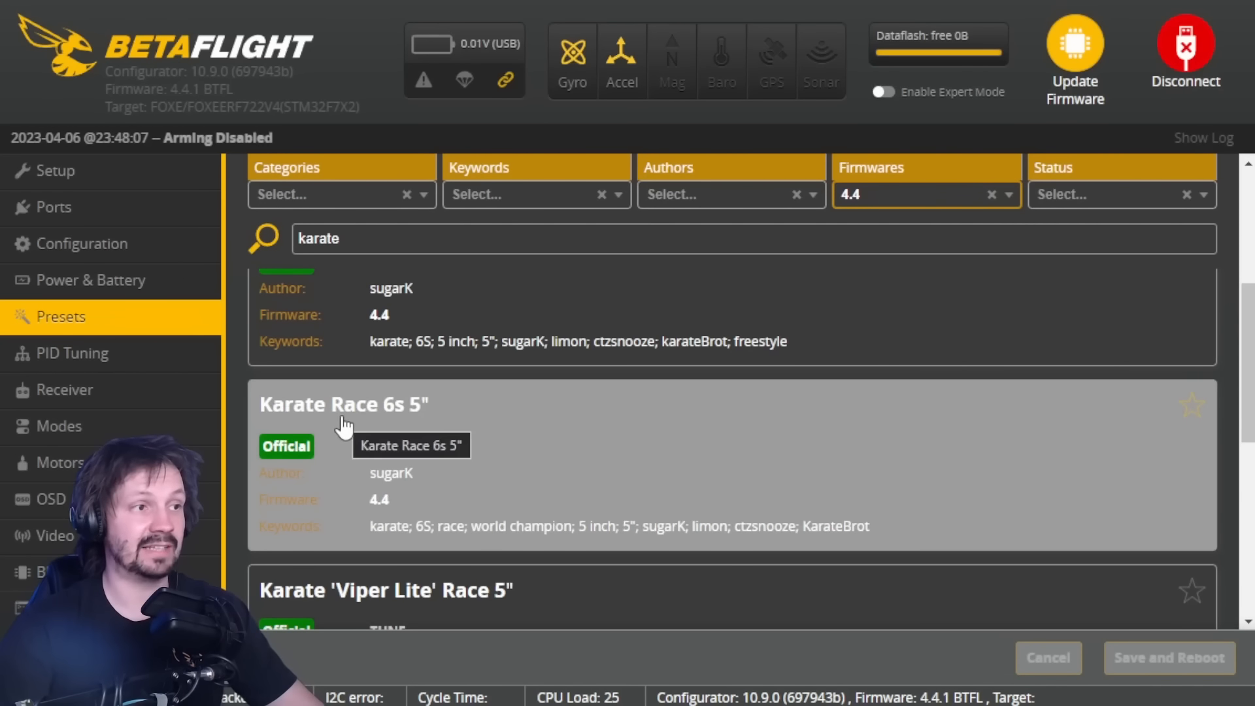
# - Review the Karate Race 6s 5" preset's options and notes, pick it with Dshot600, and accept the DSHOT warning
pyautogui.click(602, 452)
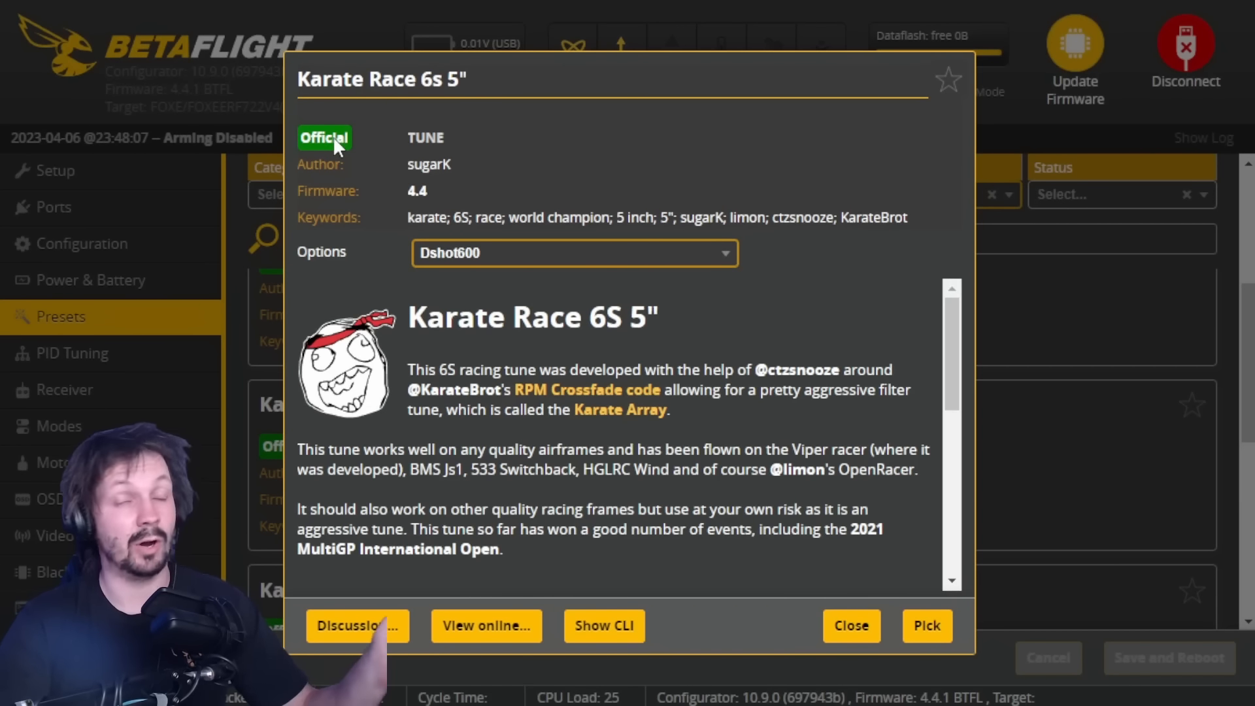
pyautogui.click(469, 255)
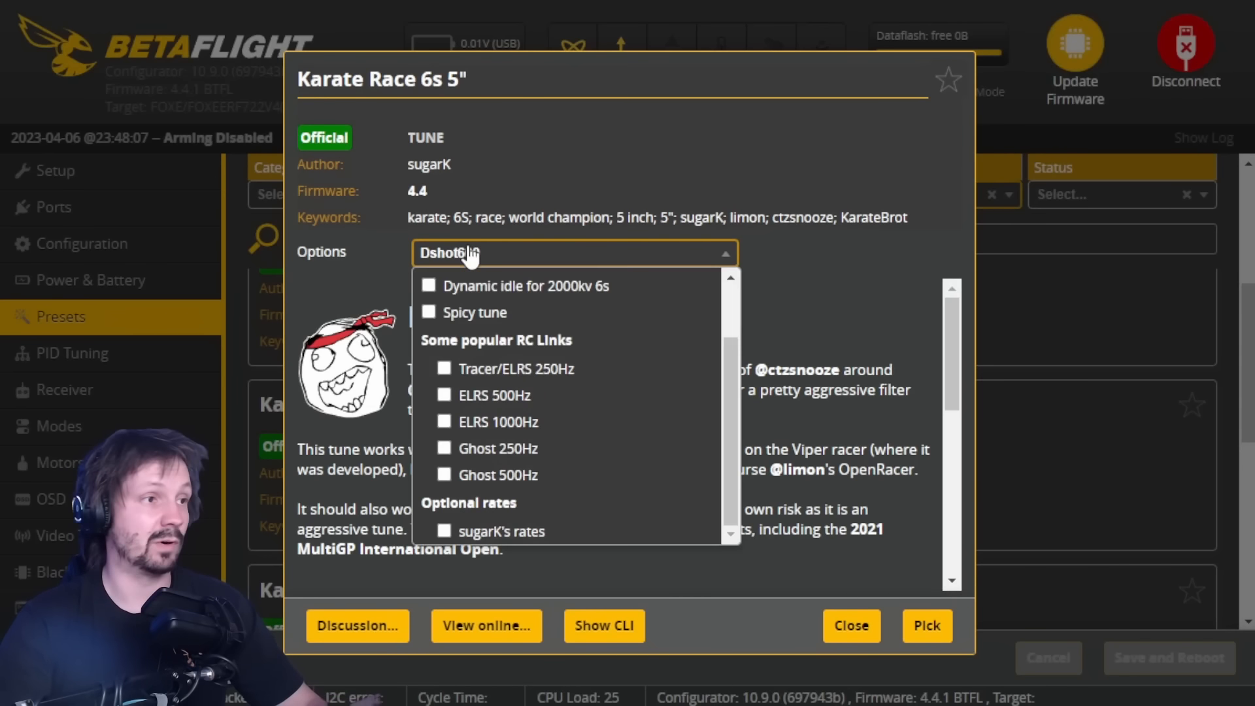
pyautogui.scroll(2, 501, 426)
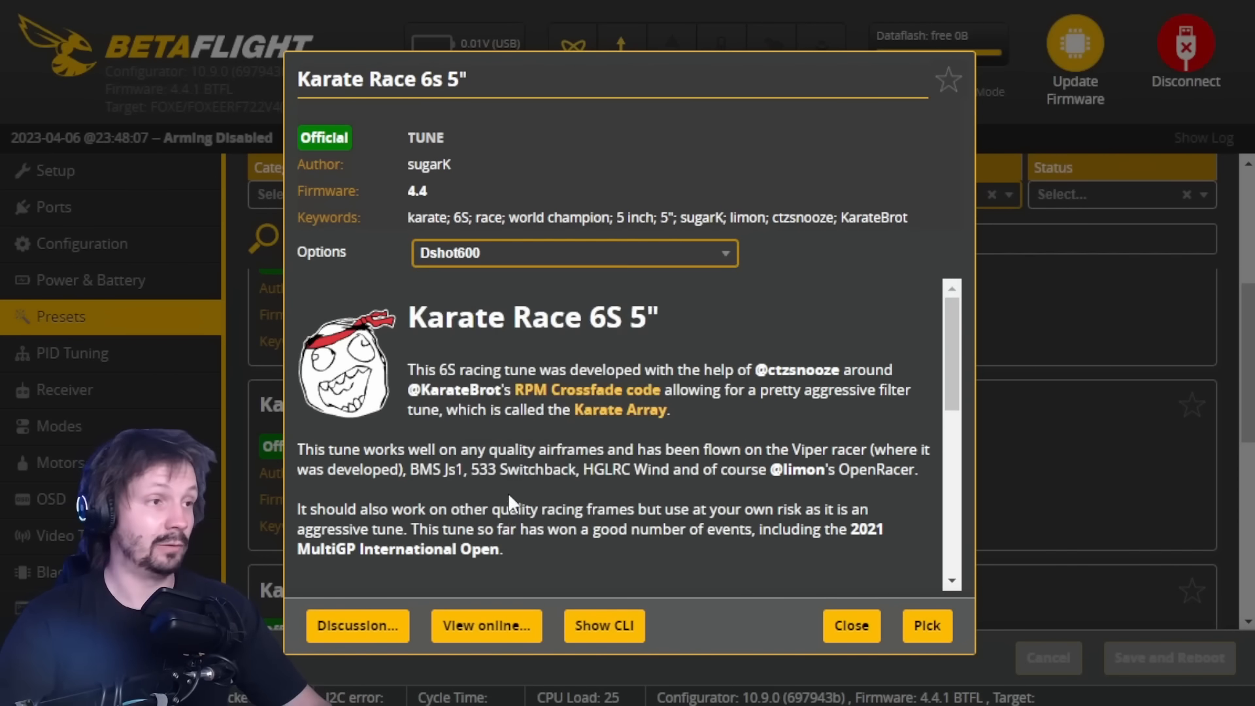
pyautogui.scroll(-10, 507, 492)
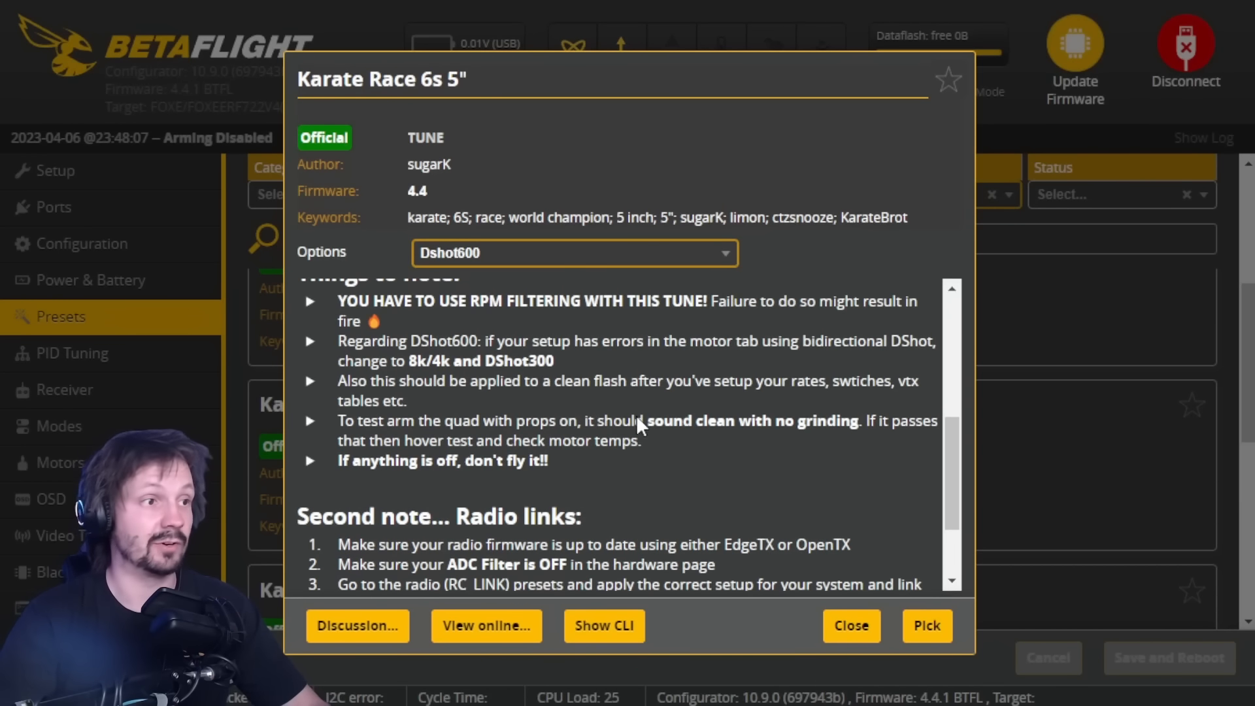
pyautogui.scroll(10, 638, 421)
pyautogui.click(925, 626)
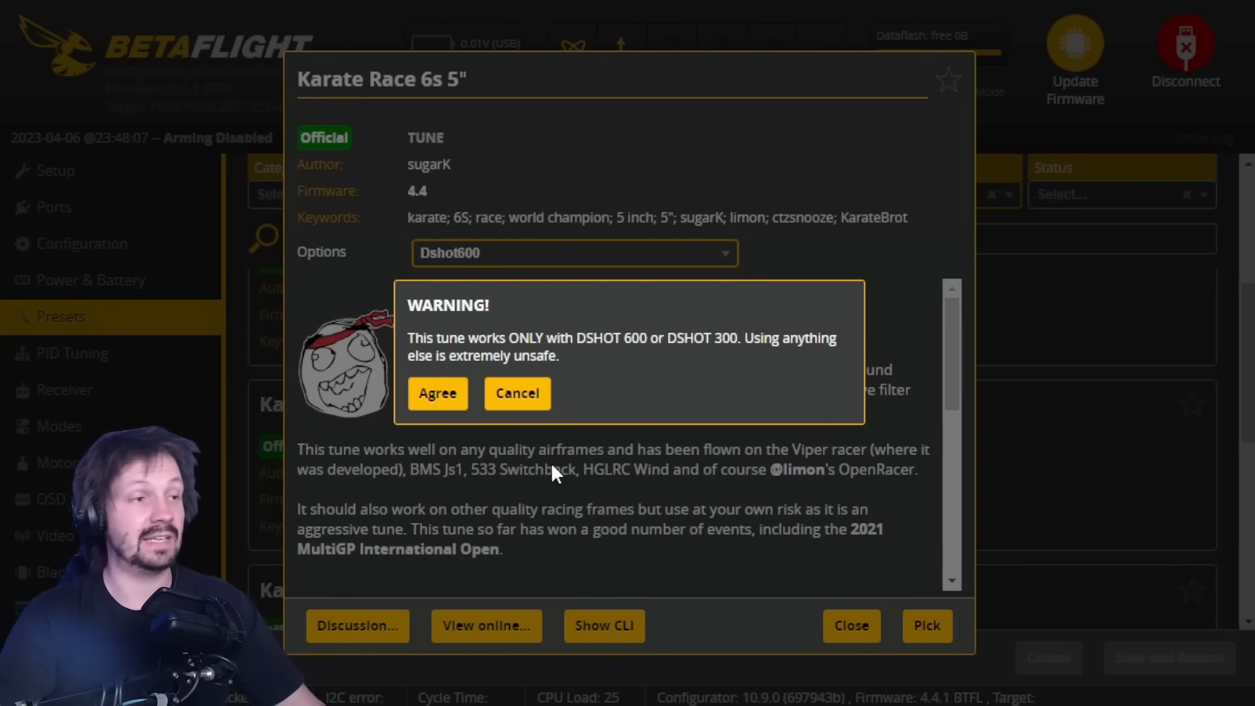
pyautogui.click(437, 393)
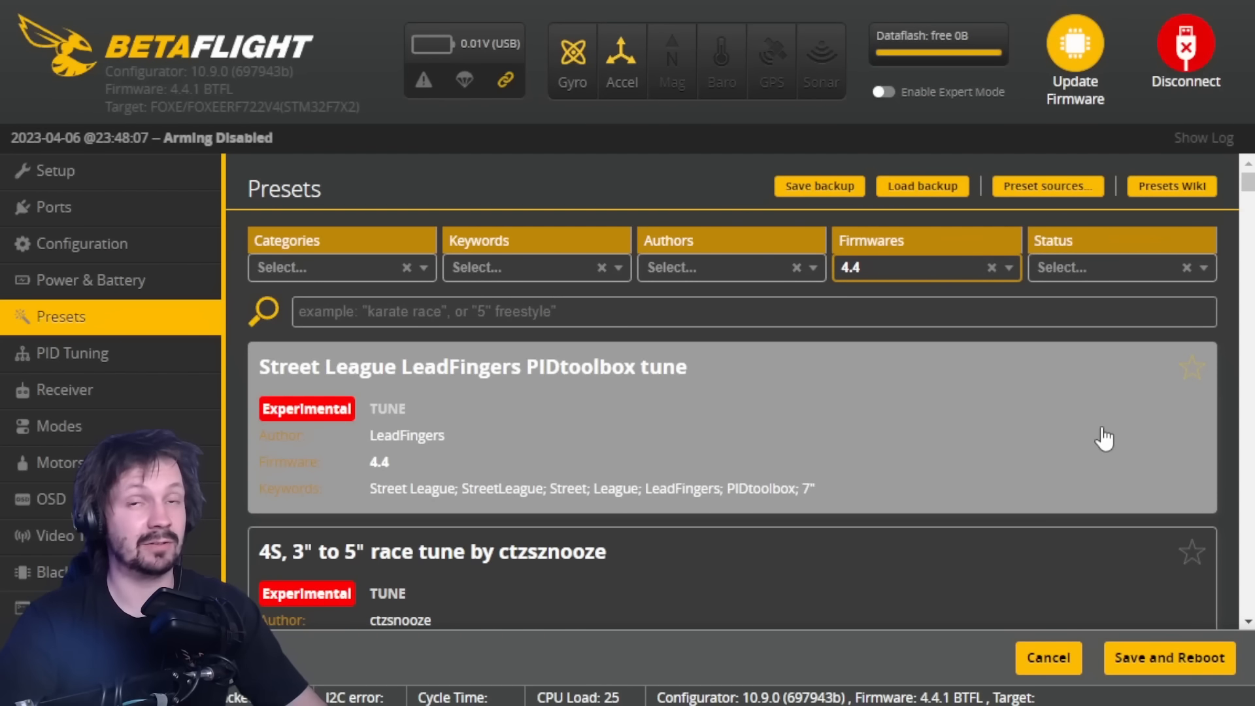
# - Find the DJI presets and pick OSD for Fpv.wtf, DJI O3, Avatar HD with map to displayport, set HDOSD and uart 3
pyautogui.write('DJI')
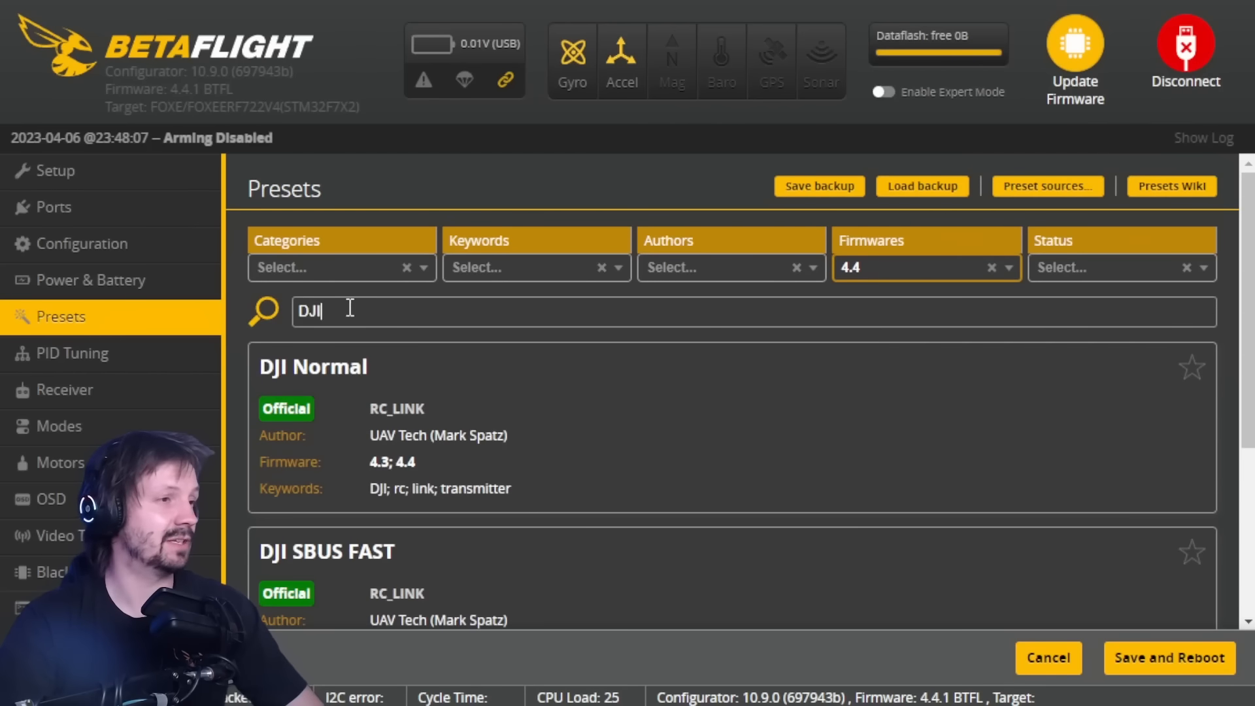
pyautogui.scroll(-1, 406, 357)
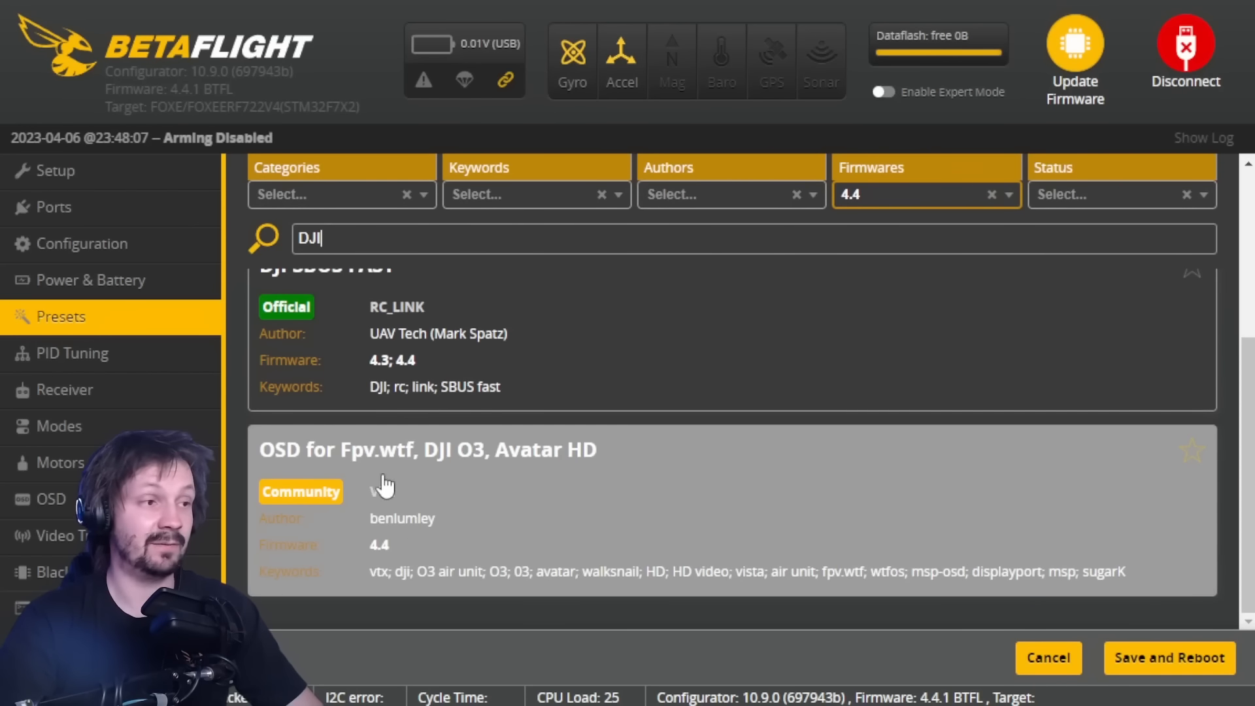
pyautogui.click(484, 523)
pyautogui.click(481, 258)
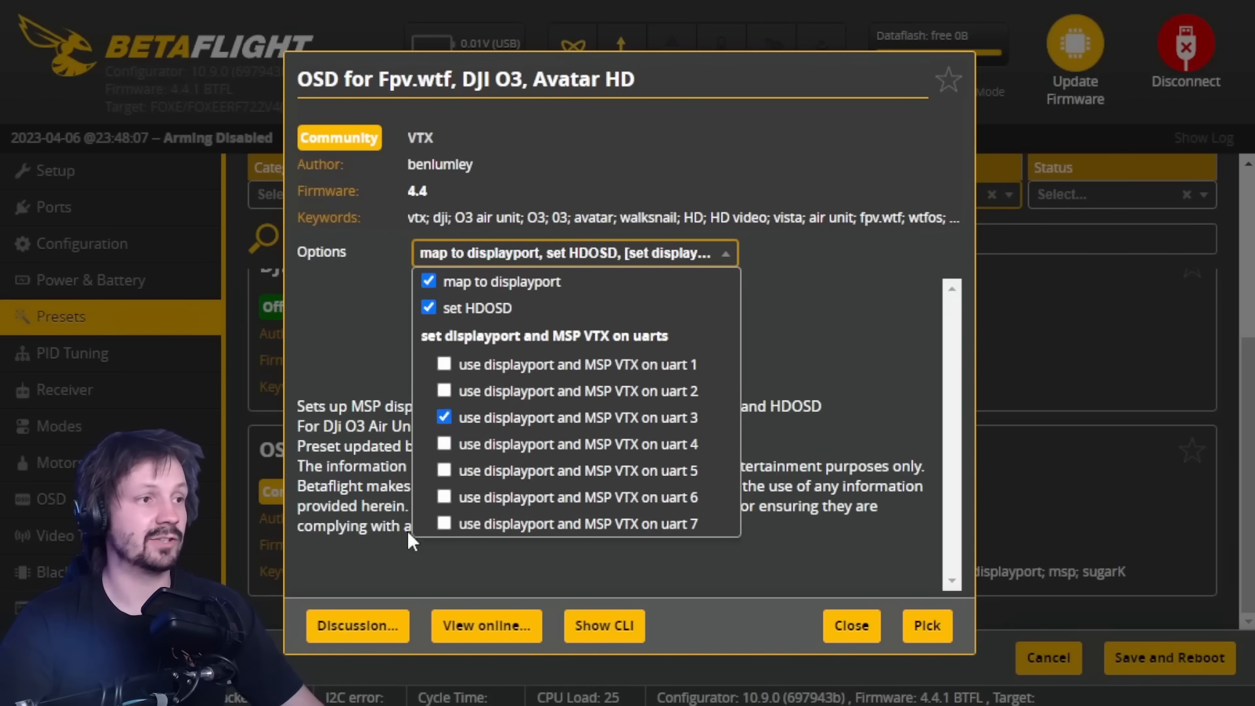
pyautogui.click(926, 627)
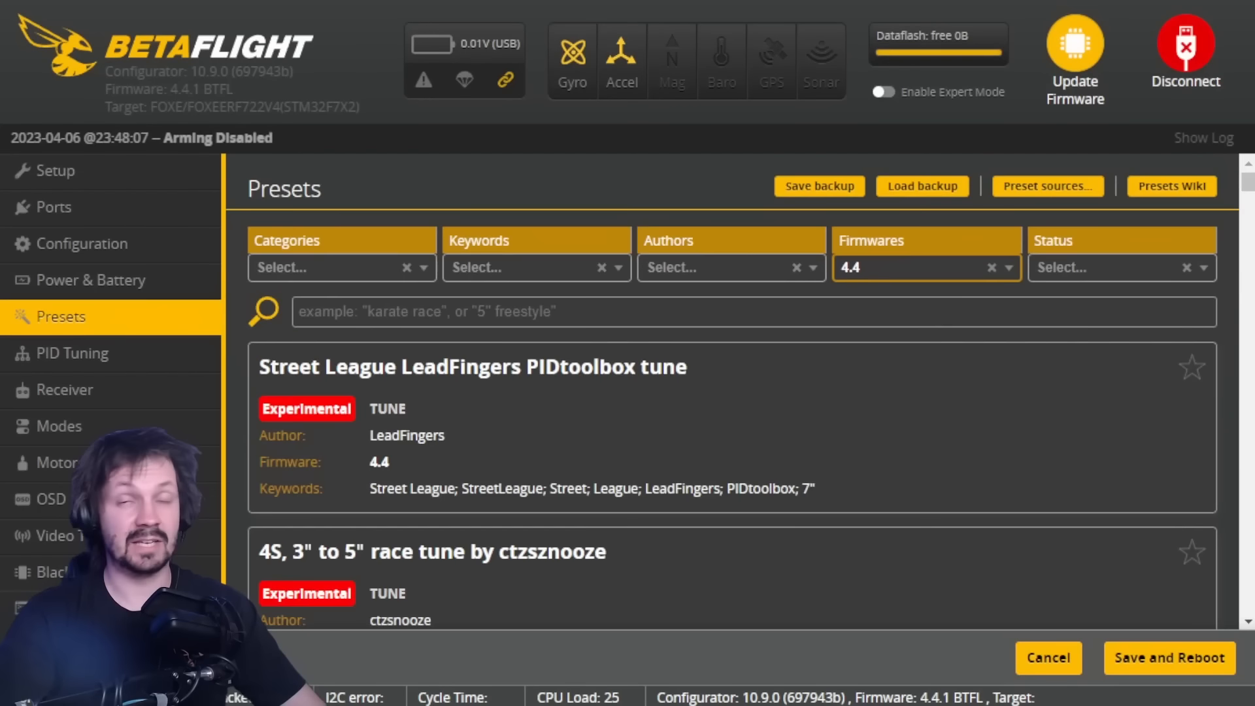
# - Search the presets for HDZERO and examine the options of the HDZero VTXs preset
pyautogui.click(453, 313)
pyautogui.write('HDZERO')
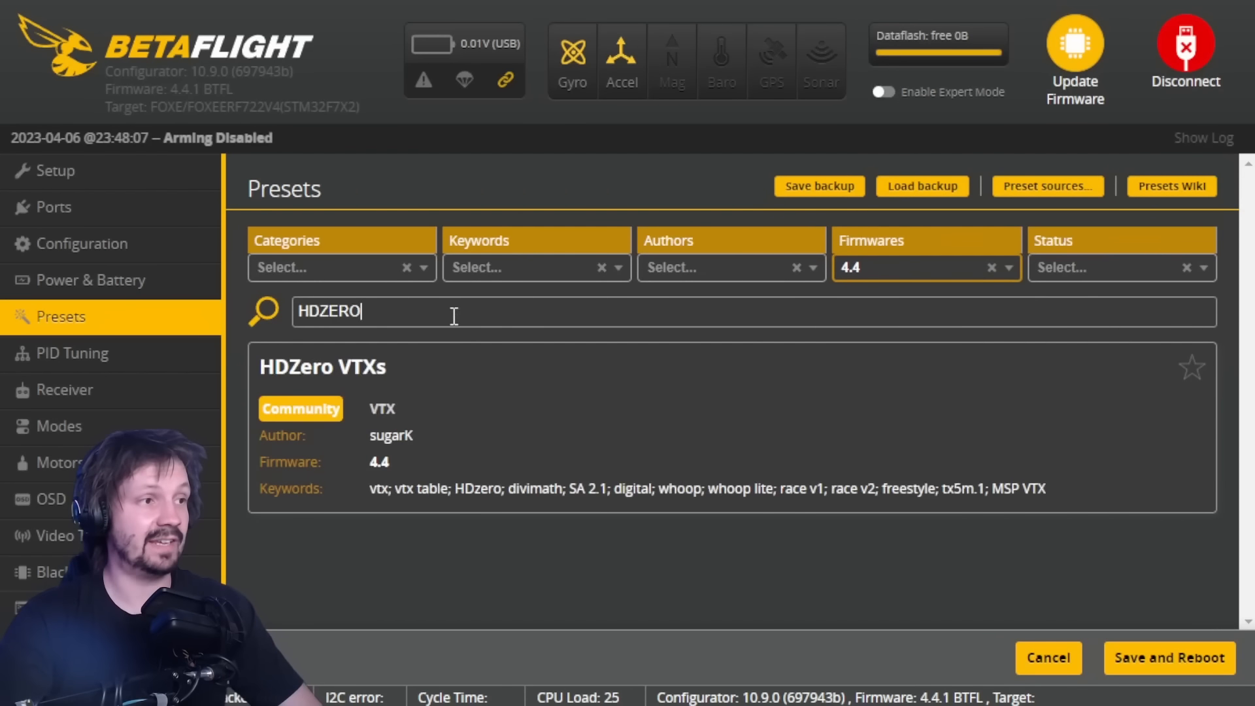
pyautogui.click(468, 433)
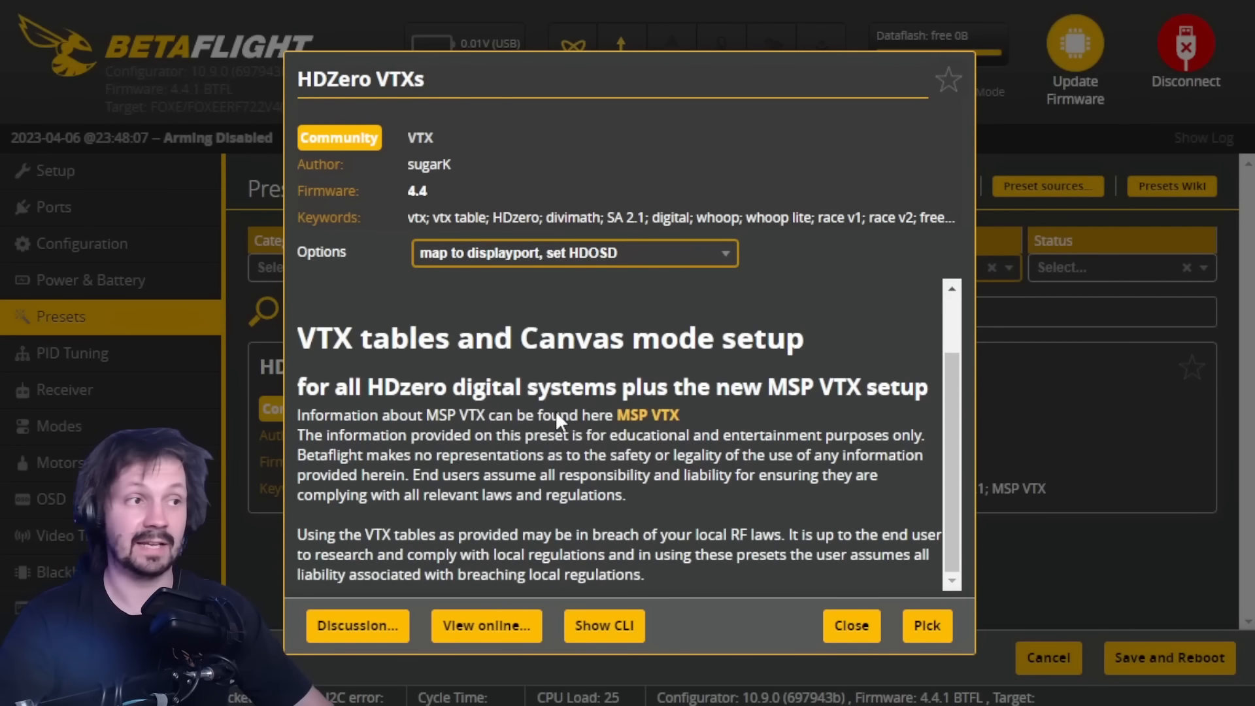
pyautogui.click(562, 259)
pyautogui.scroll(2, 519, 323)
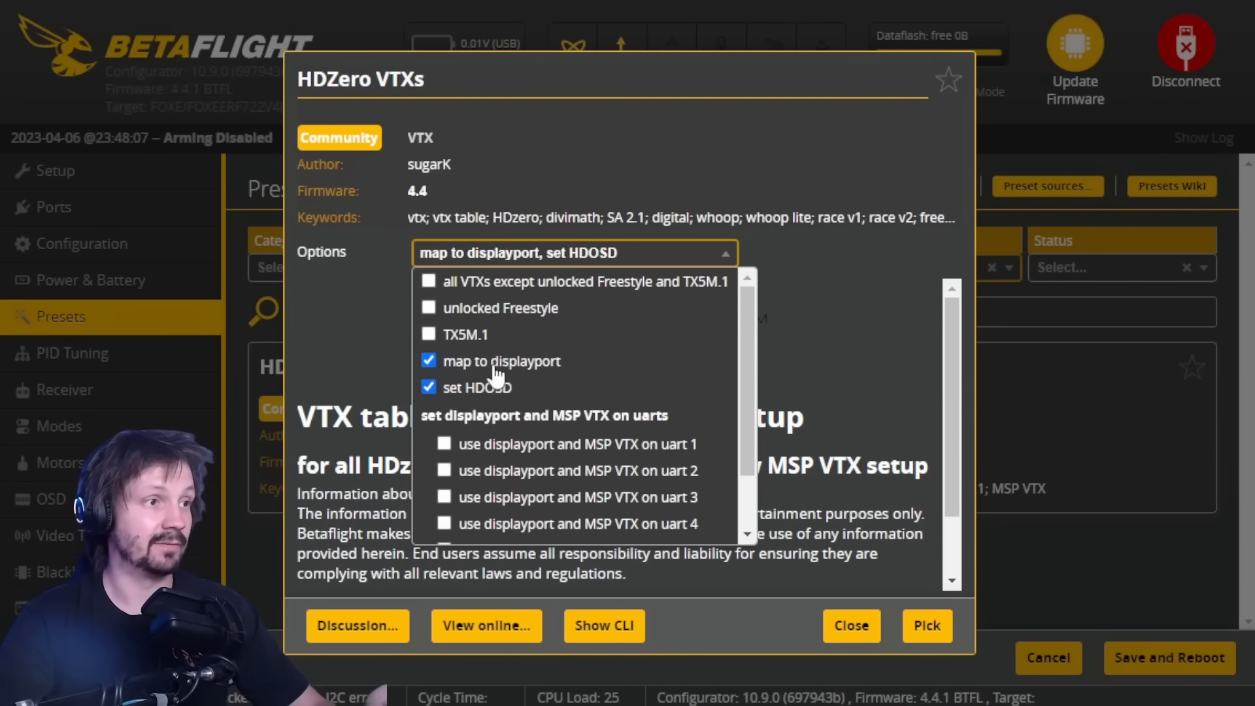
pyautogui.scroll(-2, 500, 346)
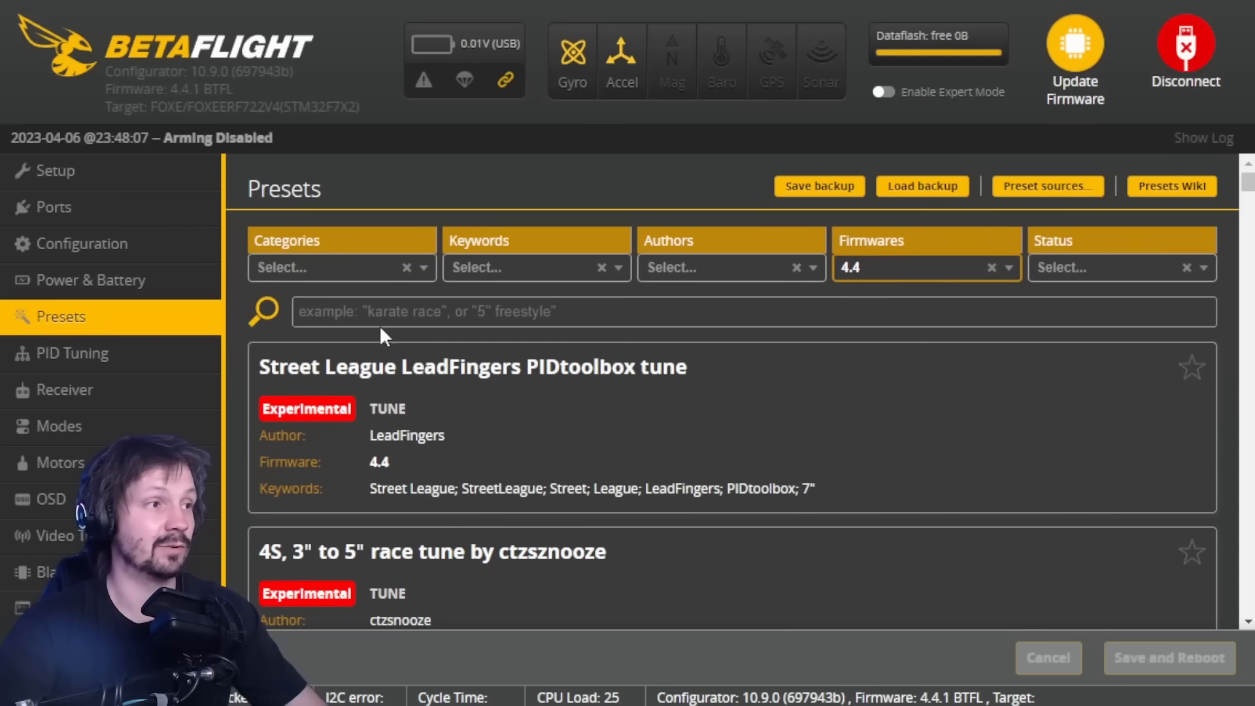
# - Search the firmware 4.4 presets for Unify and look through the TBS Unify video transmitter presets
pyautogui.write('Unify')
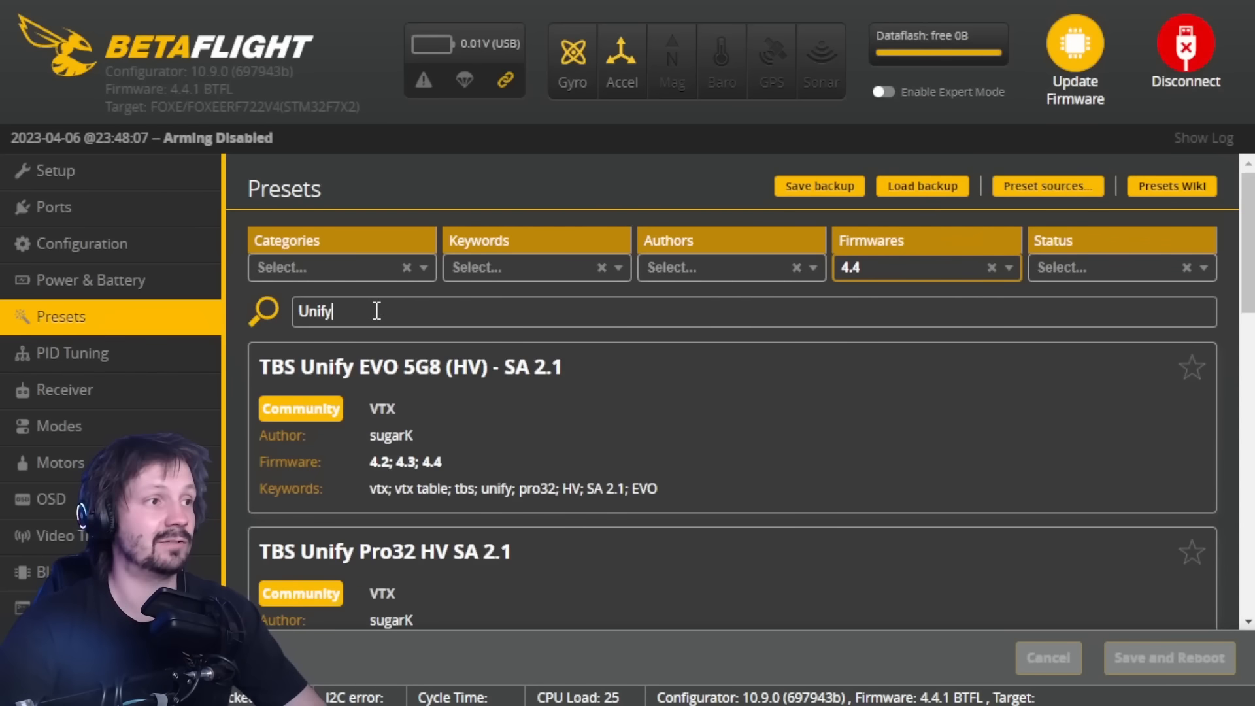
pyautogui.doubleClick(396, 309)
pyautogui.scroll(-5, 455, 374)
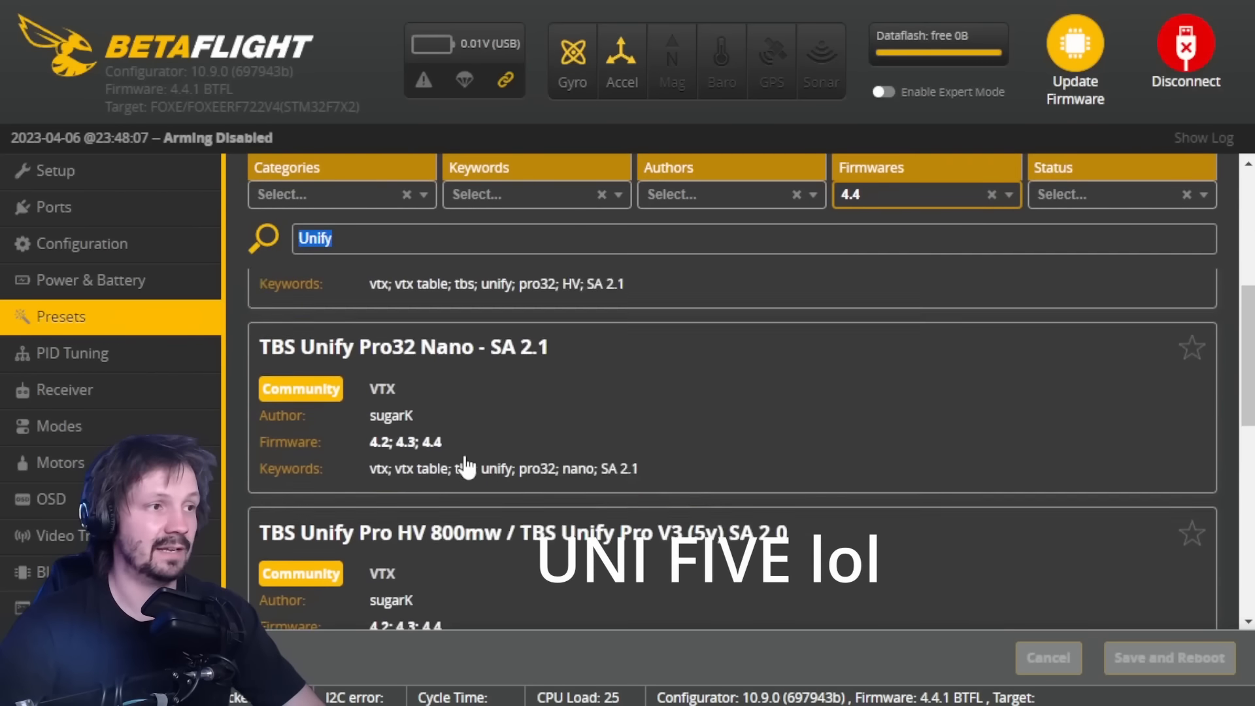
pyautogui.scroll(5, 466, 465)
pyautogui.scroll(-10, 439, 443)
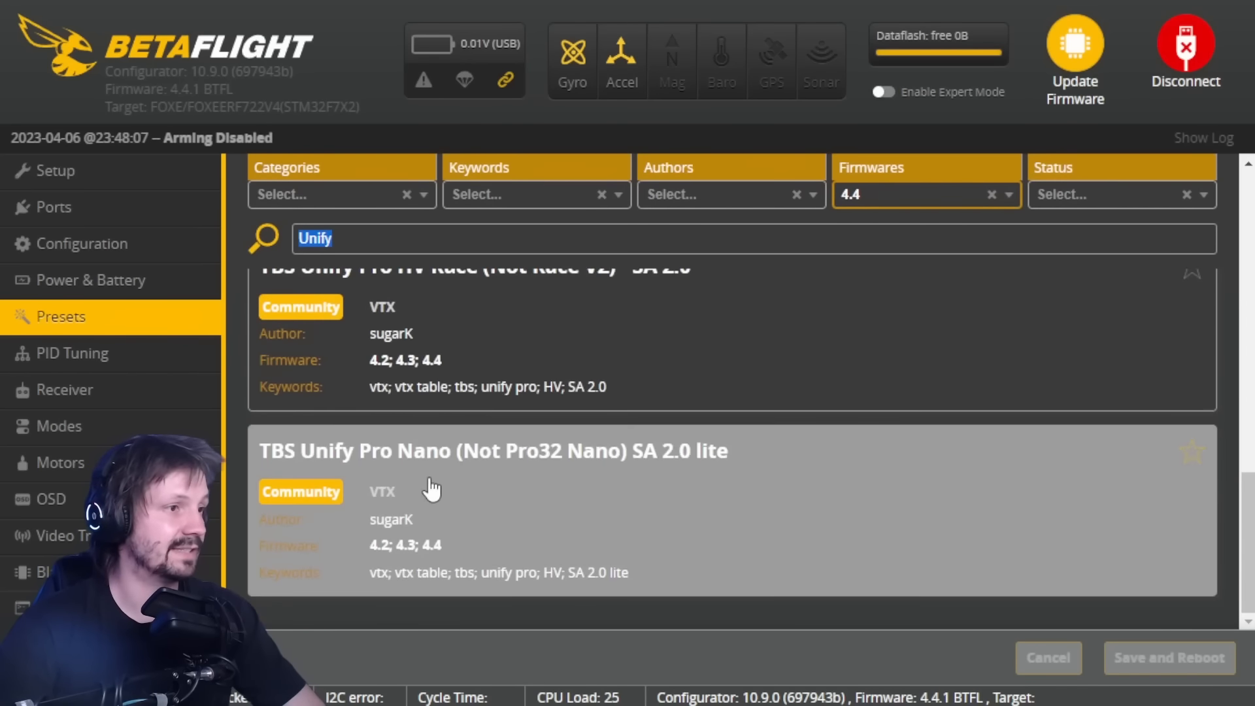
pyautogui.scroll(7, 439, 451)
pyautogui.scroll(3, 443, 484)
# - Pick the OSD for Fpv.wtf, DJI O3, Avatar HD preset with displayport and MSP VTX on uart 3
pyautogui.click(439, 445)
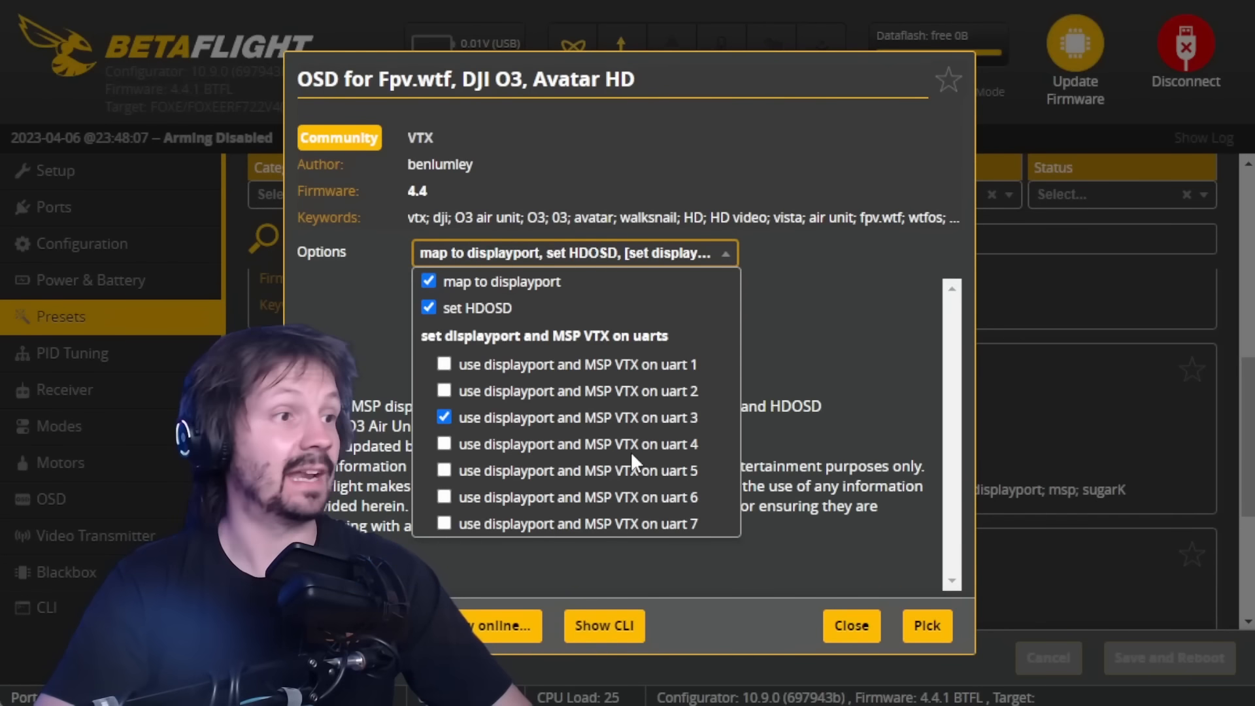
pyautogui.click(926, 624)
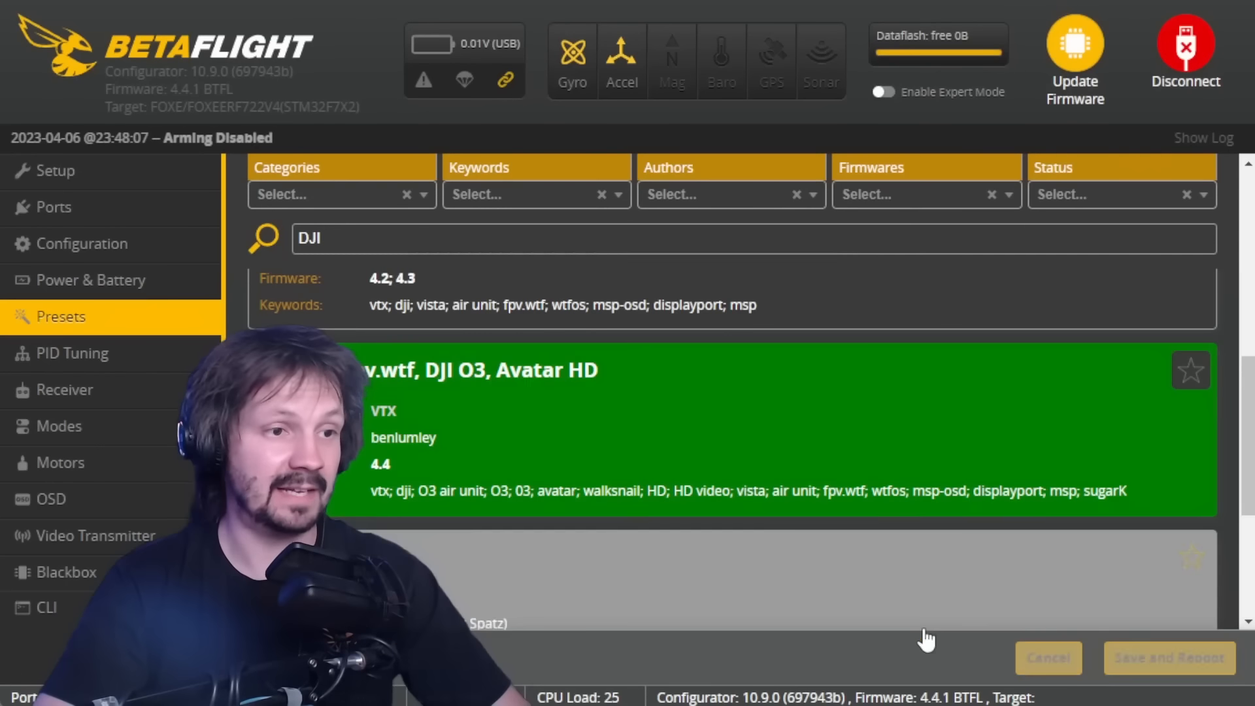
# - Save the picked OSD preset to the flight controller, and in the ports disable MSP and the VTX (MSP + Displayport) peripheral on UART3
pyautogui.click(1154, 660)
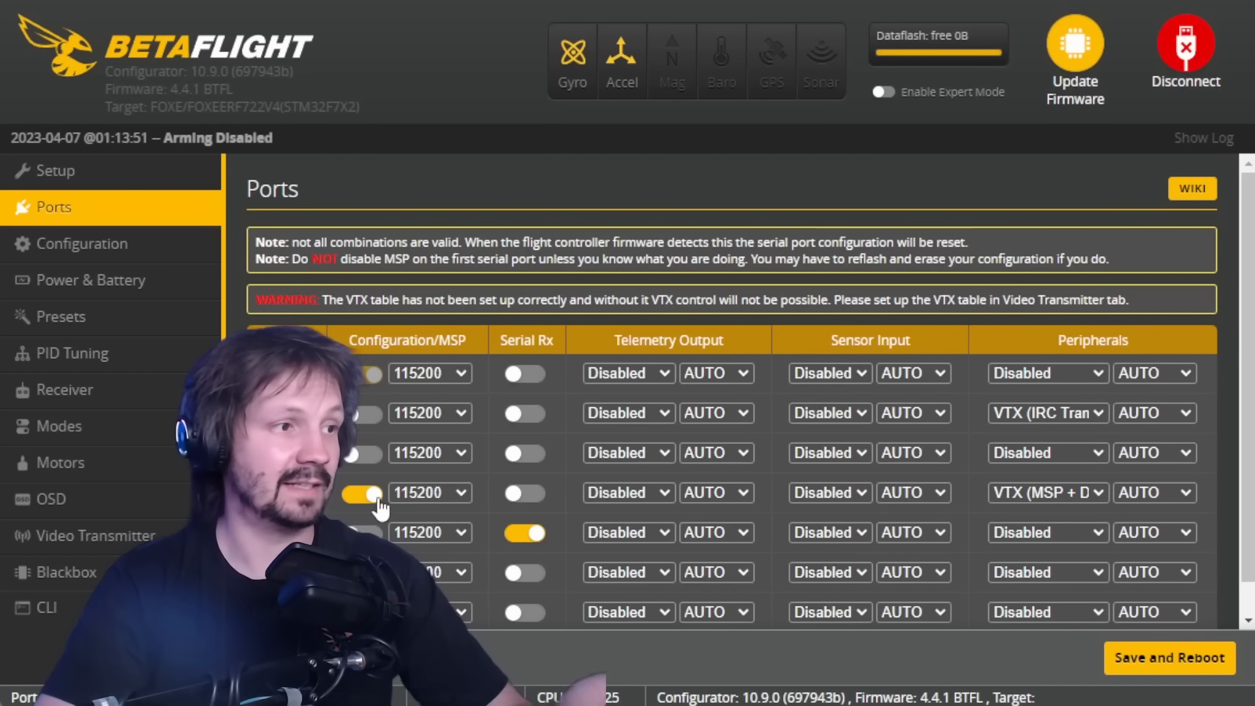
pyautogui.click(363, 494)
pyautogui.click(1011, 491)
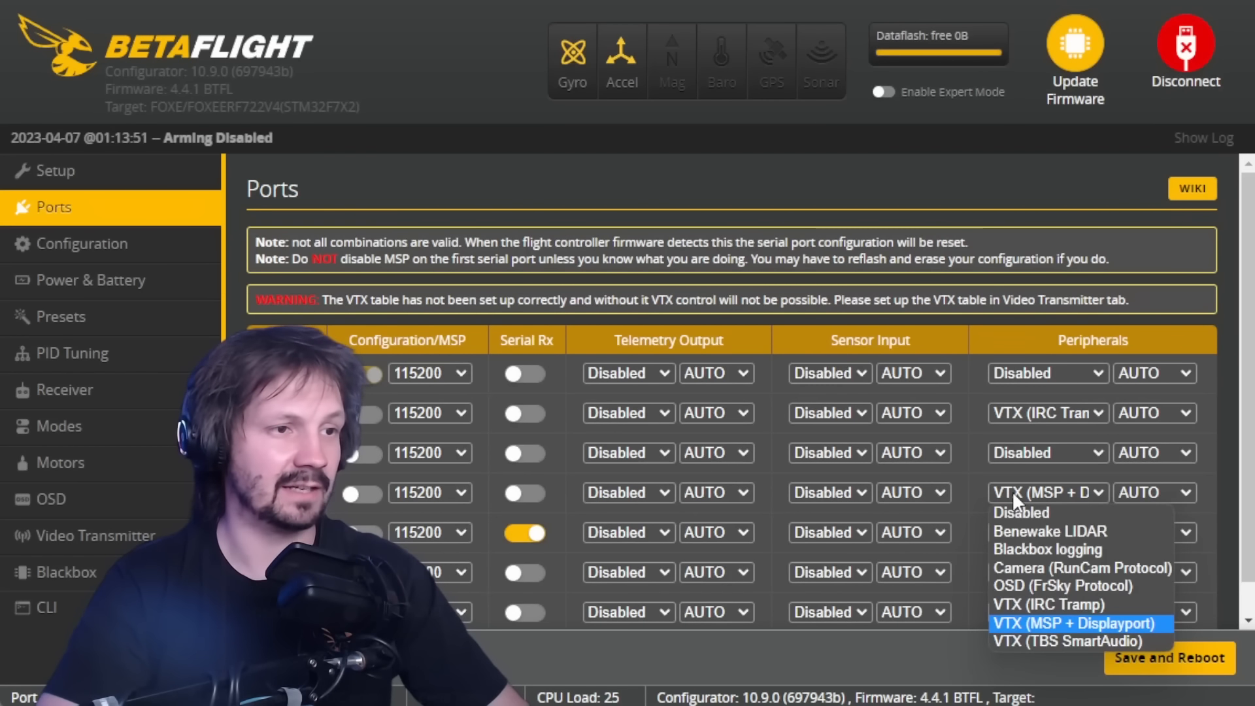
pyautogui.click(1021, 511)
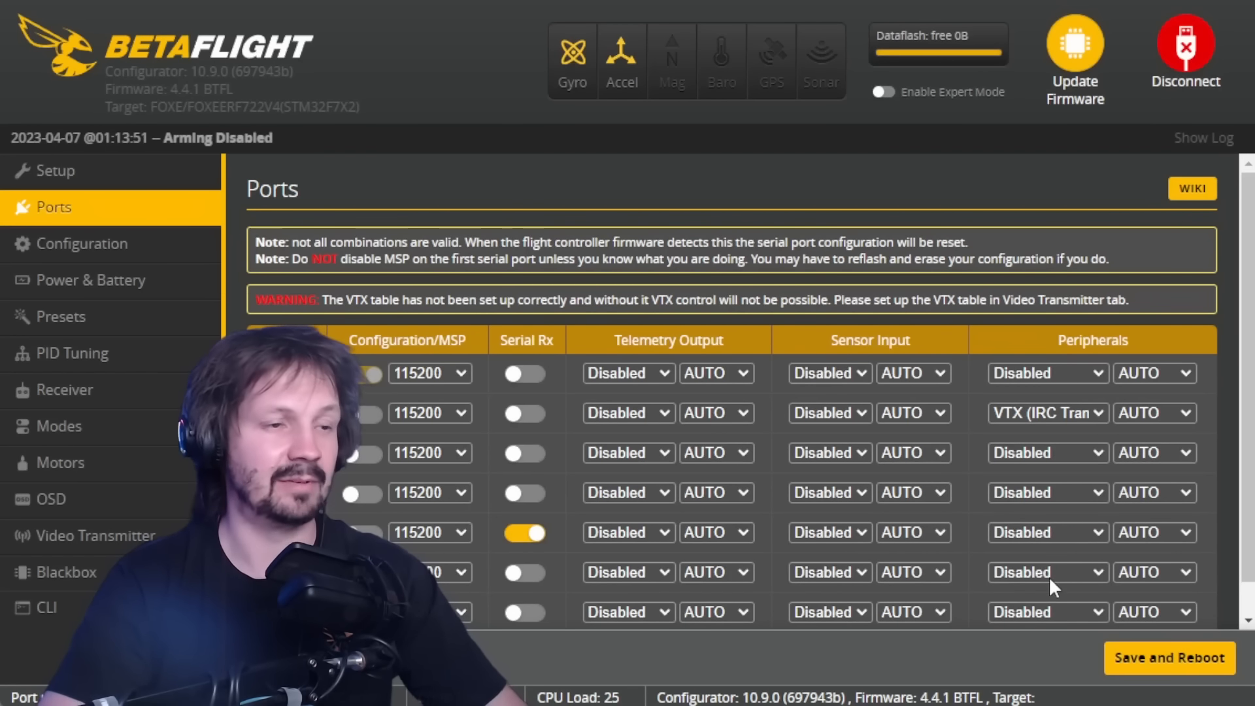
pyautogui.click(1157, 659)
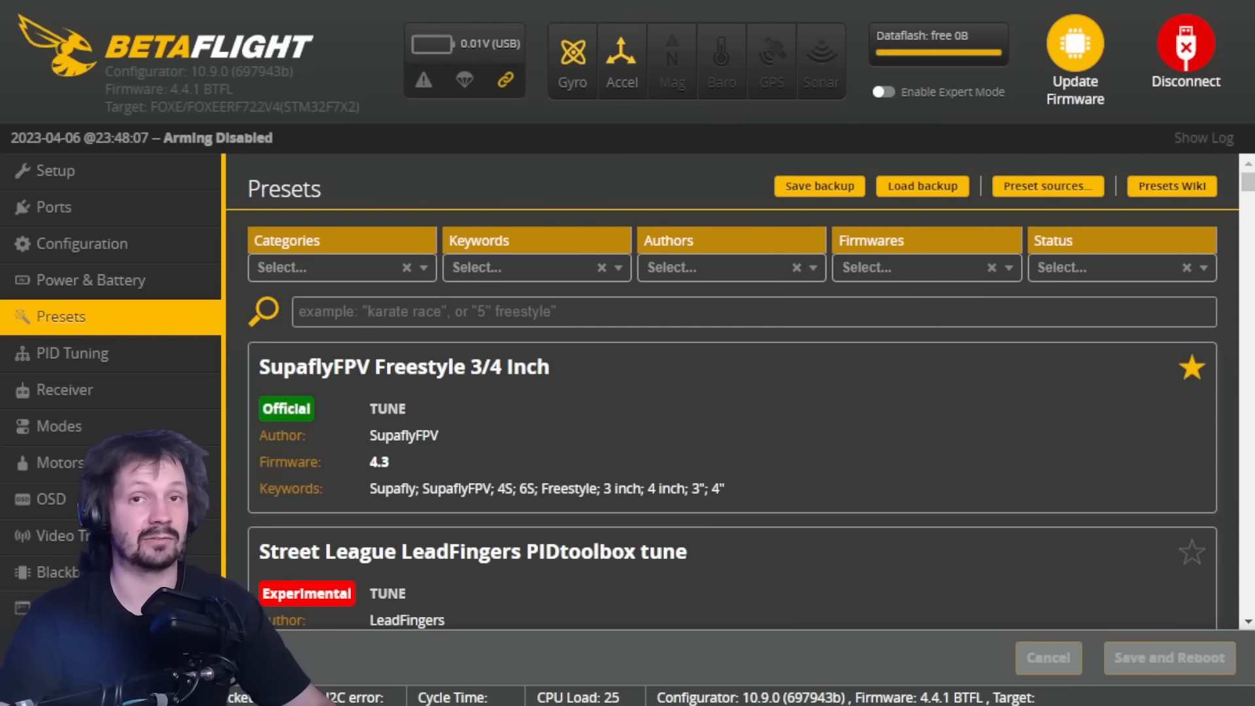
# - Browse the presets in the RATES category, and search the firmware 4.4 presets for "defaults tune"
pyautogui.scroll(-5, 732, 425)
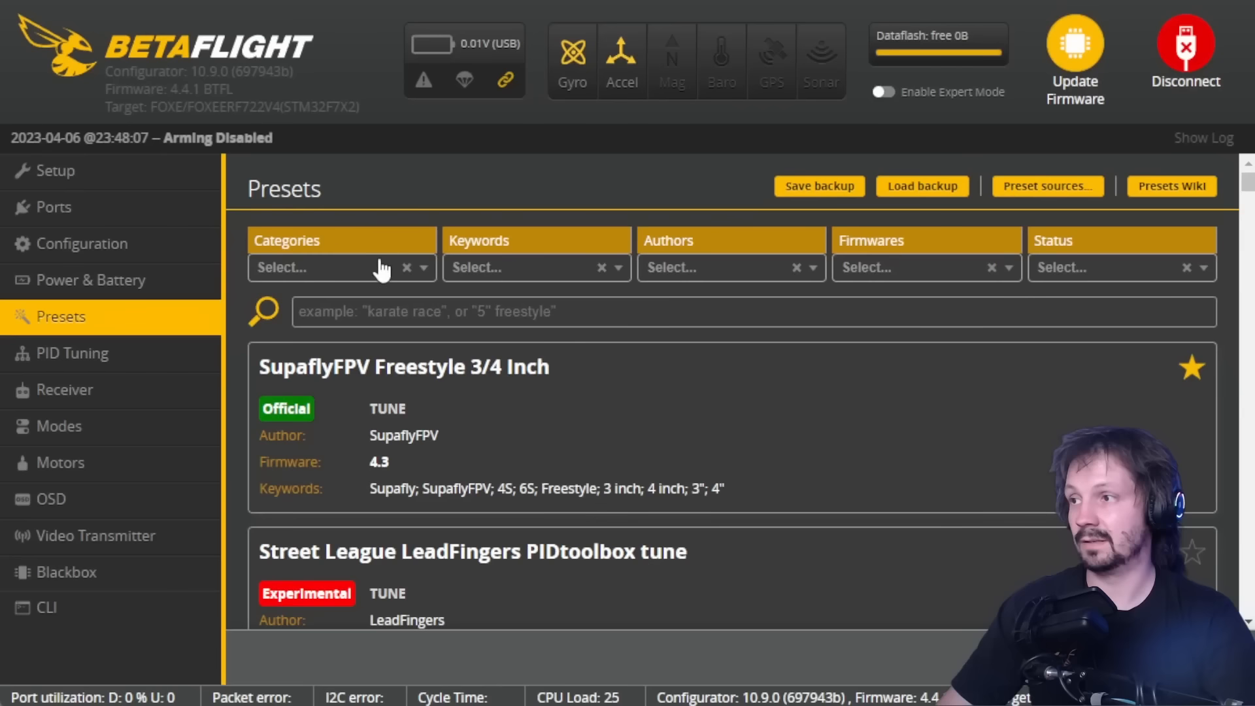
pyautogui.click(382, 268)
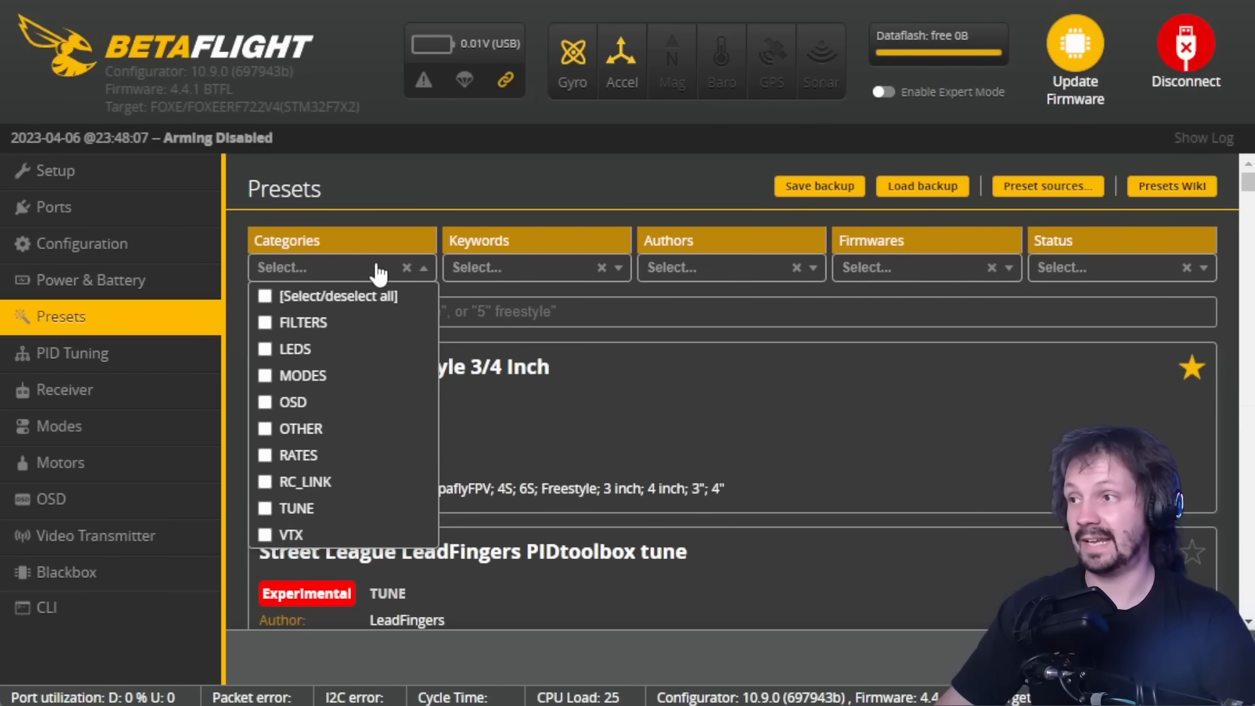
pyautogui.click(299, 455)
pyautogui.scroll(-5, 586, 392)
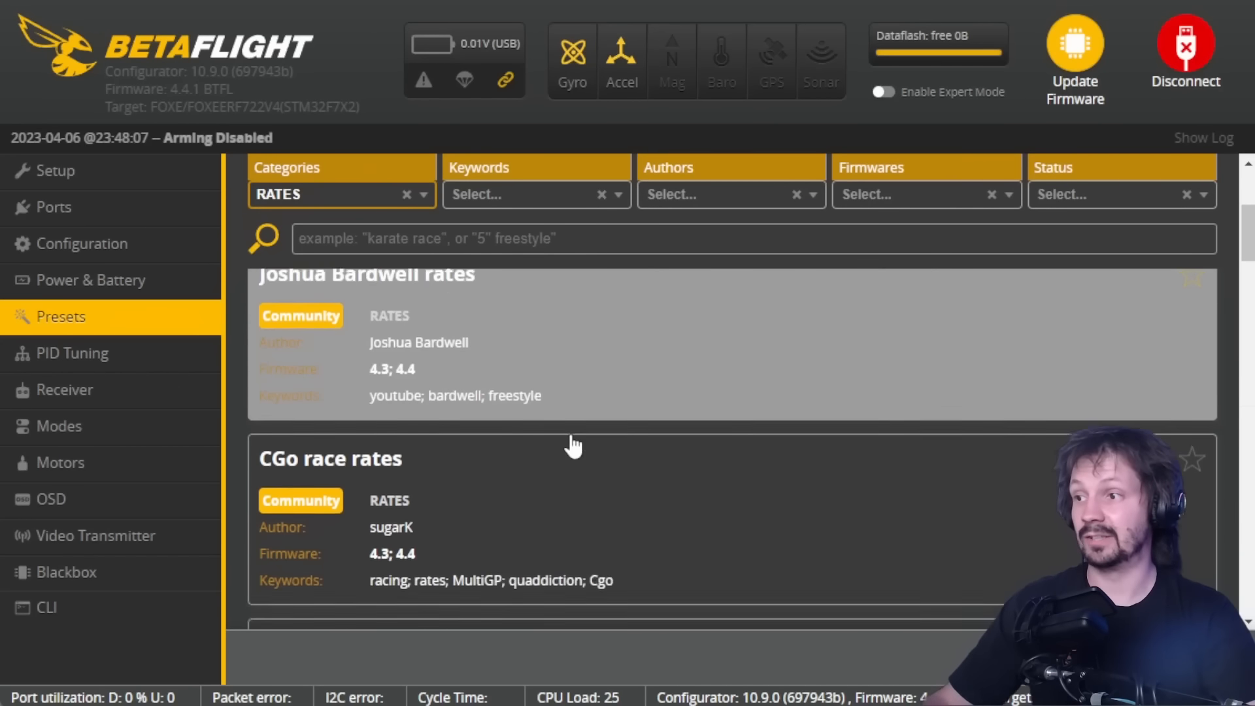
pyautogui.scroll(3, 558, 485)
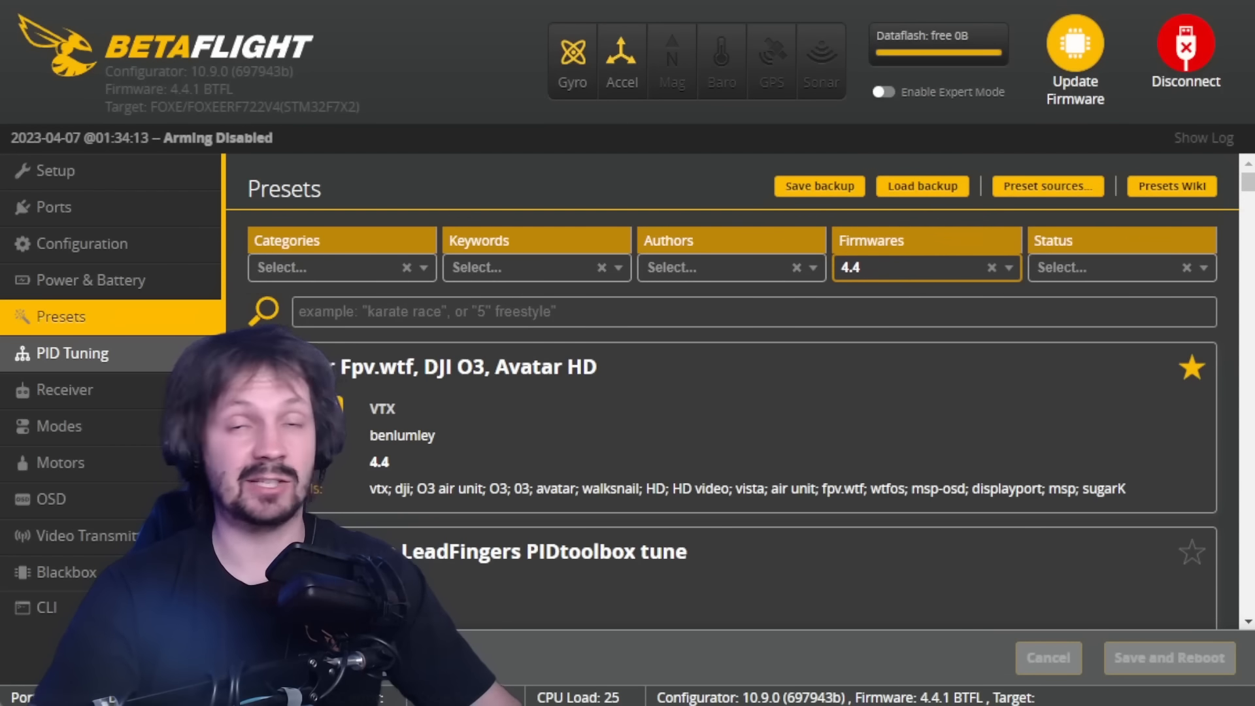
pyautogui.click(459, 311)
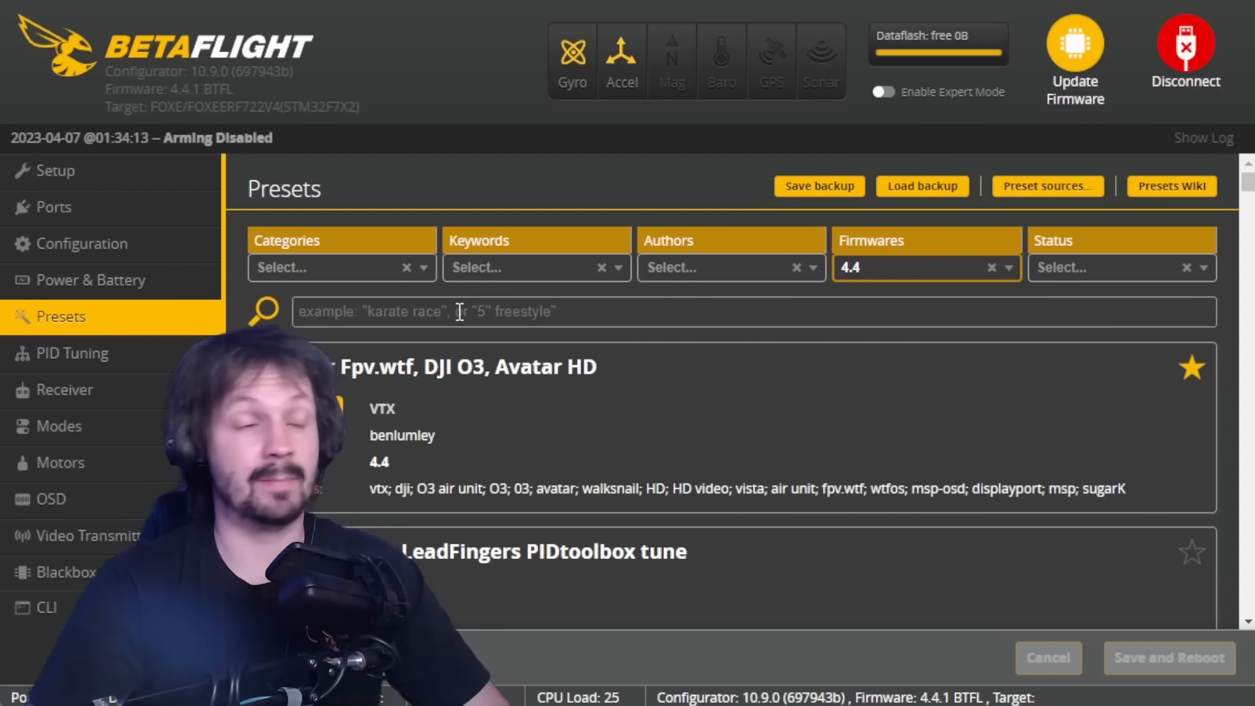
pyautogui.write('defaults tune')
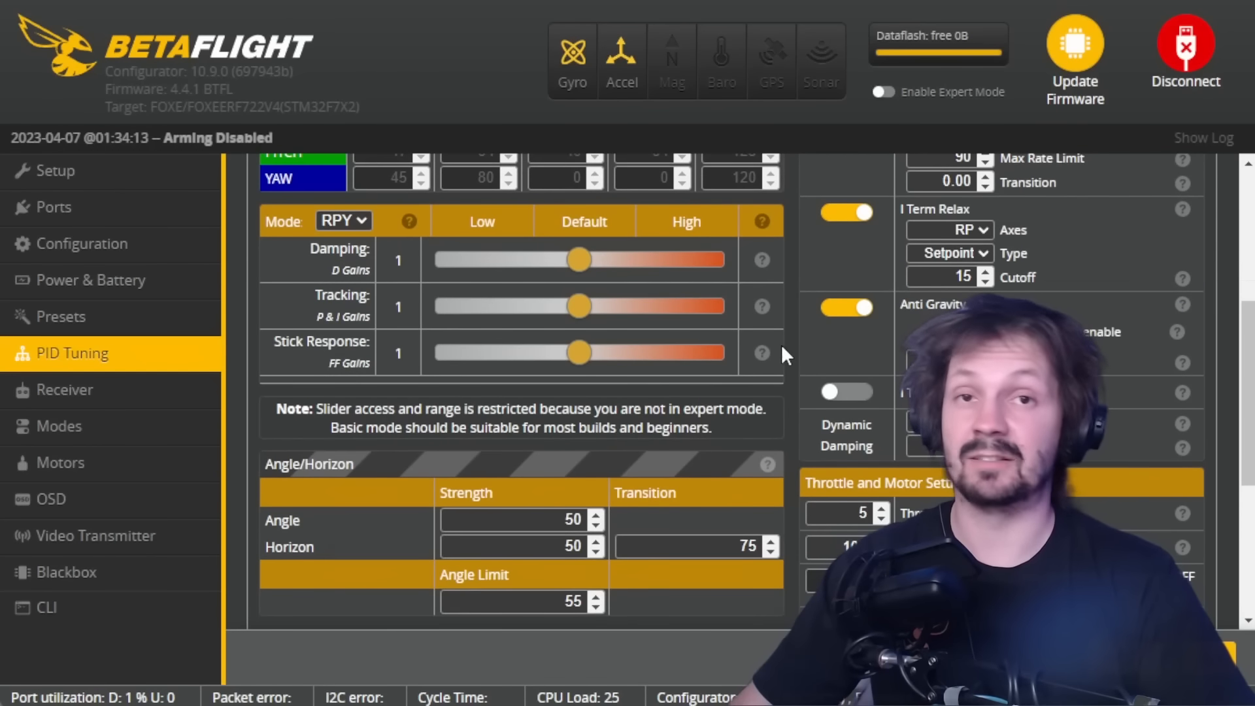
# - Examine the PID tuning sliders and settings in basic mode and with expert mode enabled
pyautogui.scroll(5, 781, 344)
pyautogui.scroll(-5, 782, 344)
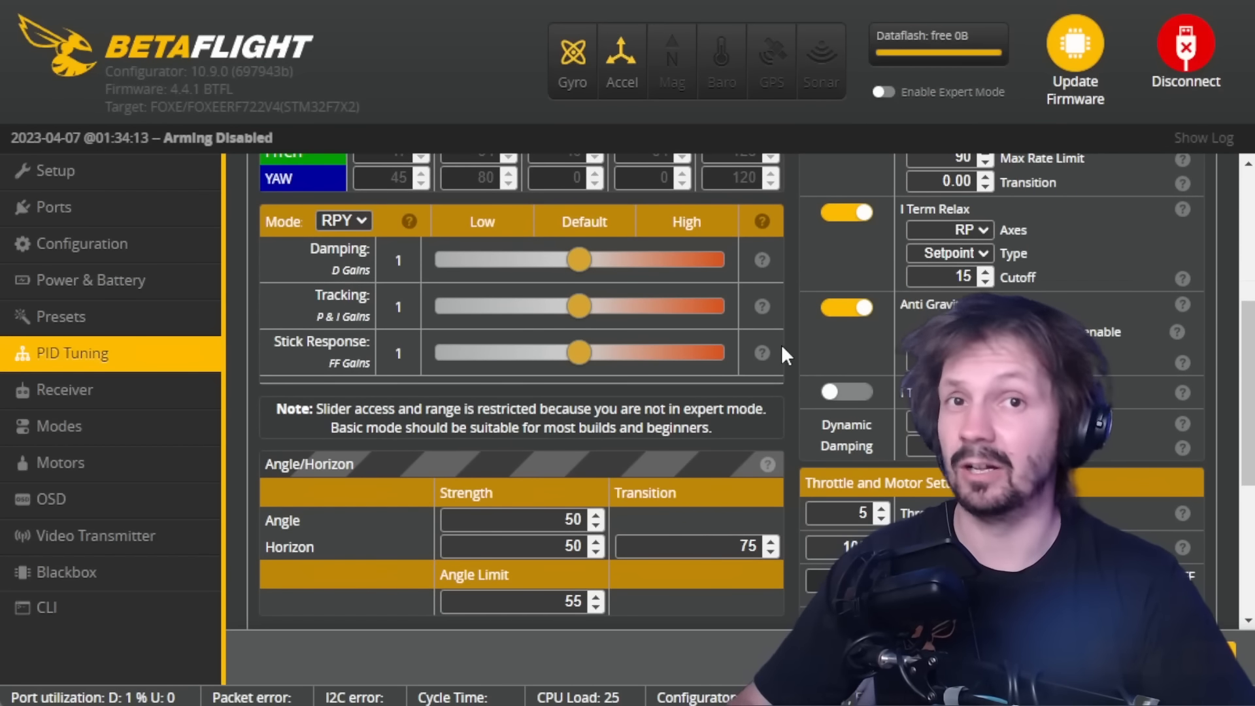
pyautogui.scroll(2, 781, 344)
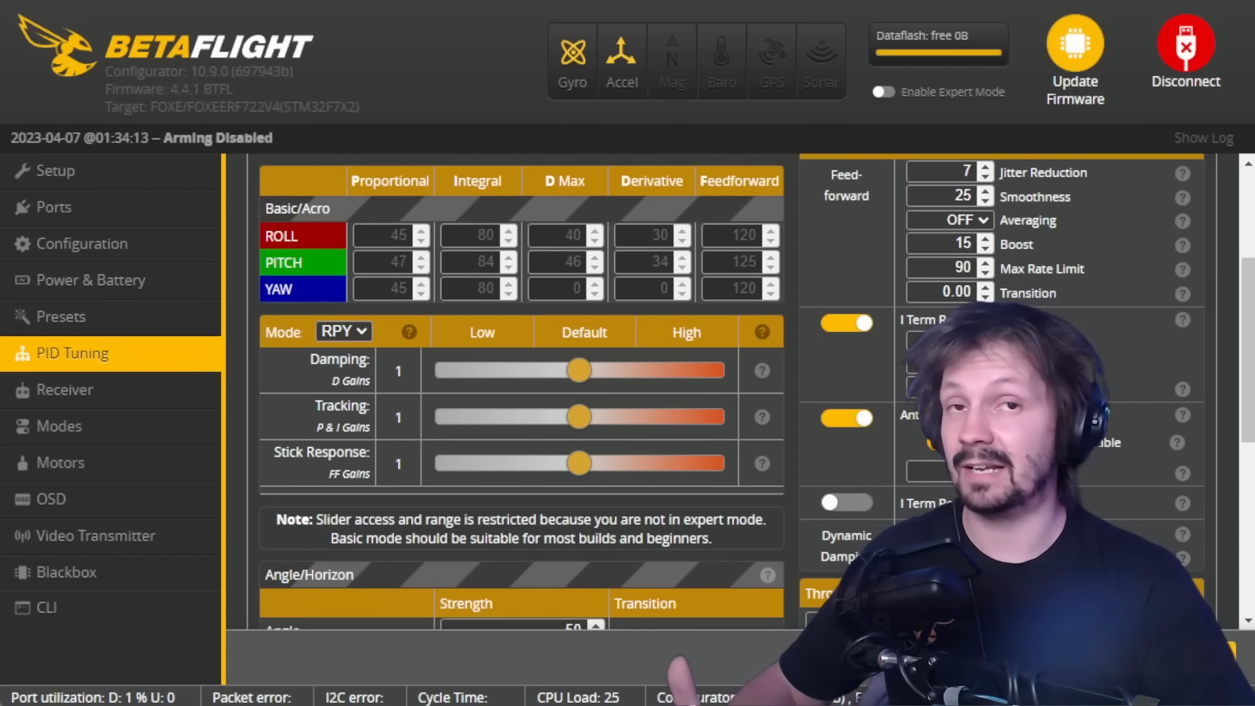
pyautogui.click(883, 92)
pyautogui.scroll(-4, 857, 194)
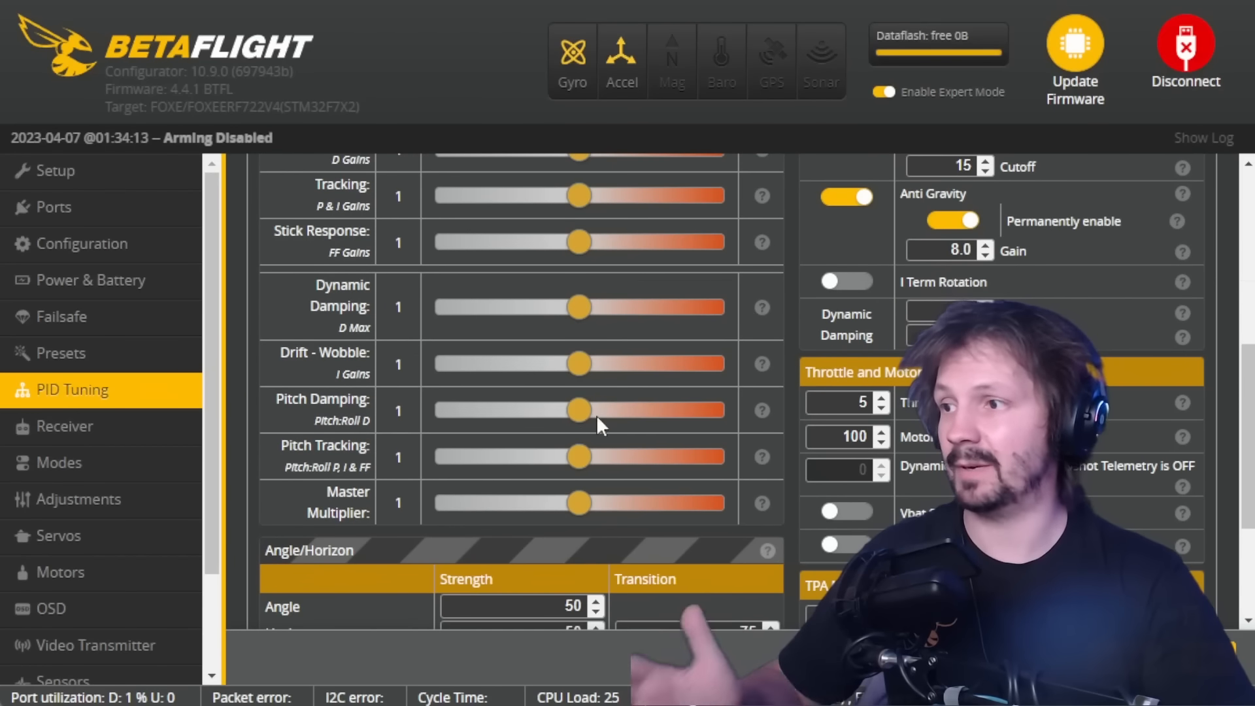
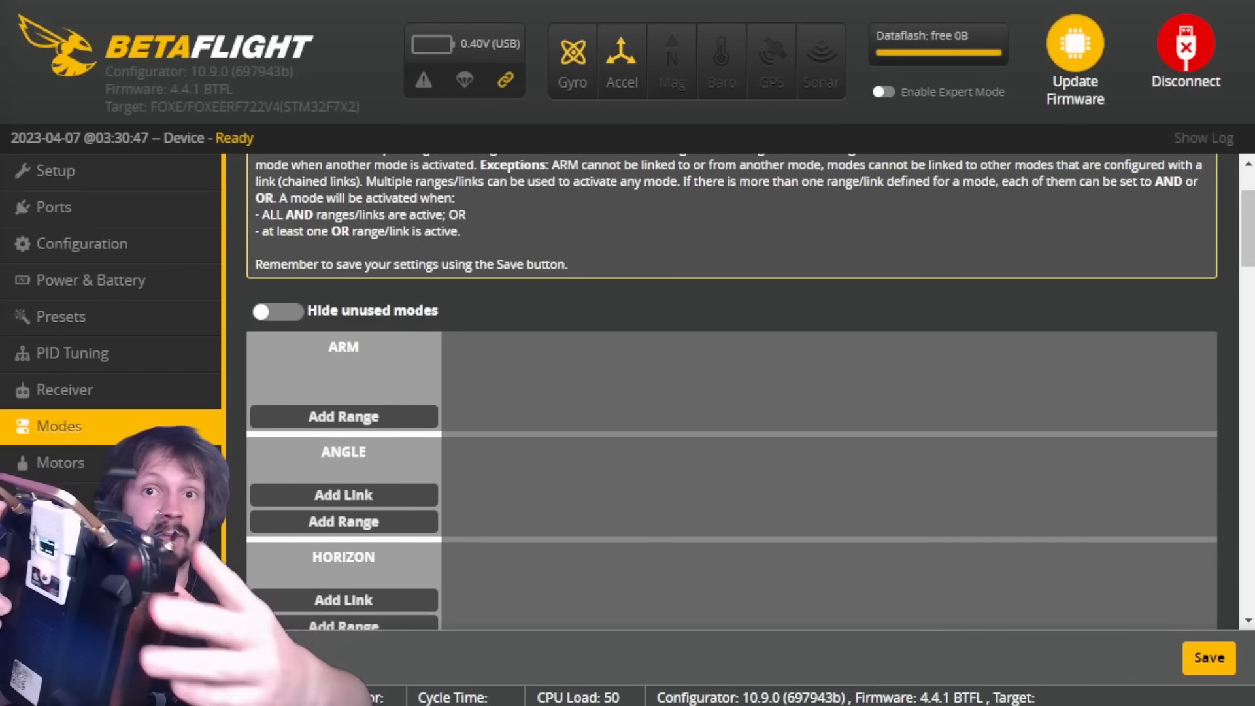
# - Add an ARM mode range on AUX 1 from 1700 to 2100 and save it
pyautogui.click(365, 418)
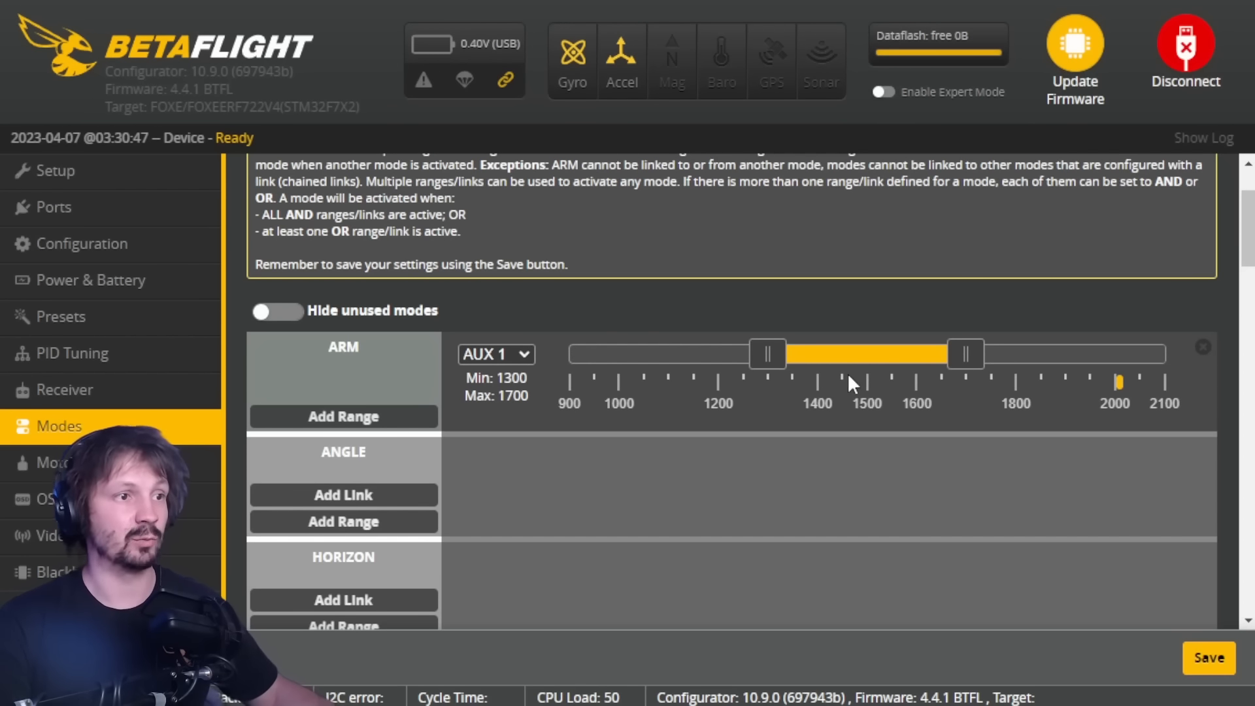
pyautogui.moveTo(836, 352); pyautogui.dragTo(1050, 348)
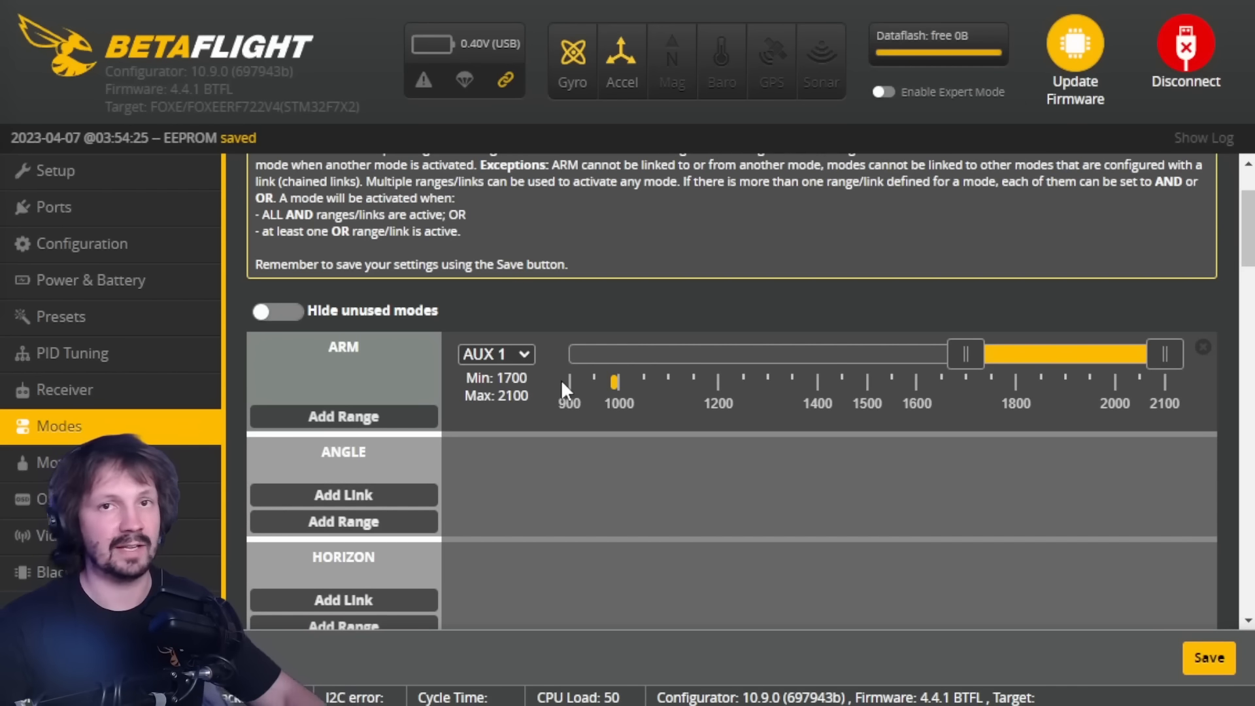
# - Add a PREARM mode range on AUX 4 from 1700 to 2100, save it, and hide the unused modes
pyautogui.scroll(-20, 626, 374)
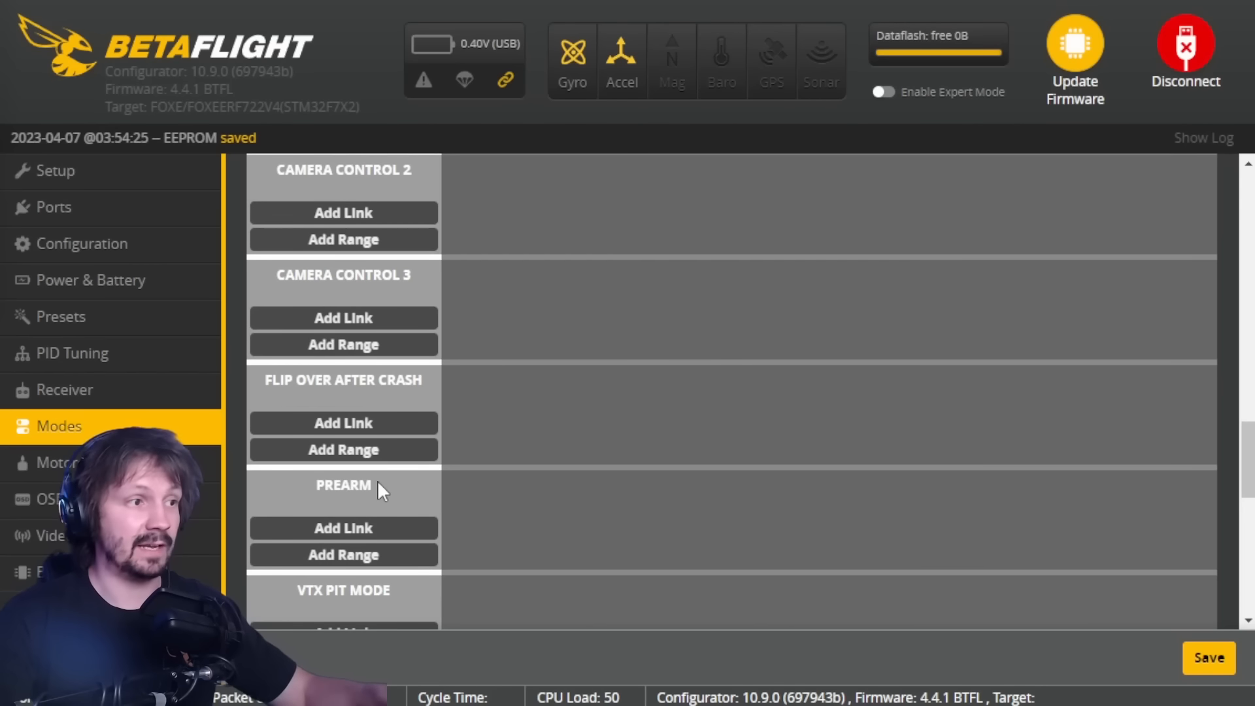
pyautogui.click(375, 554)
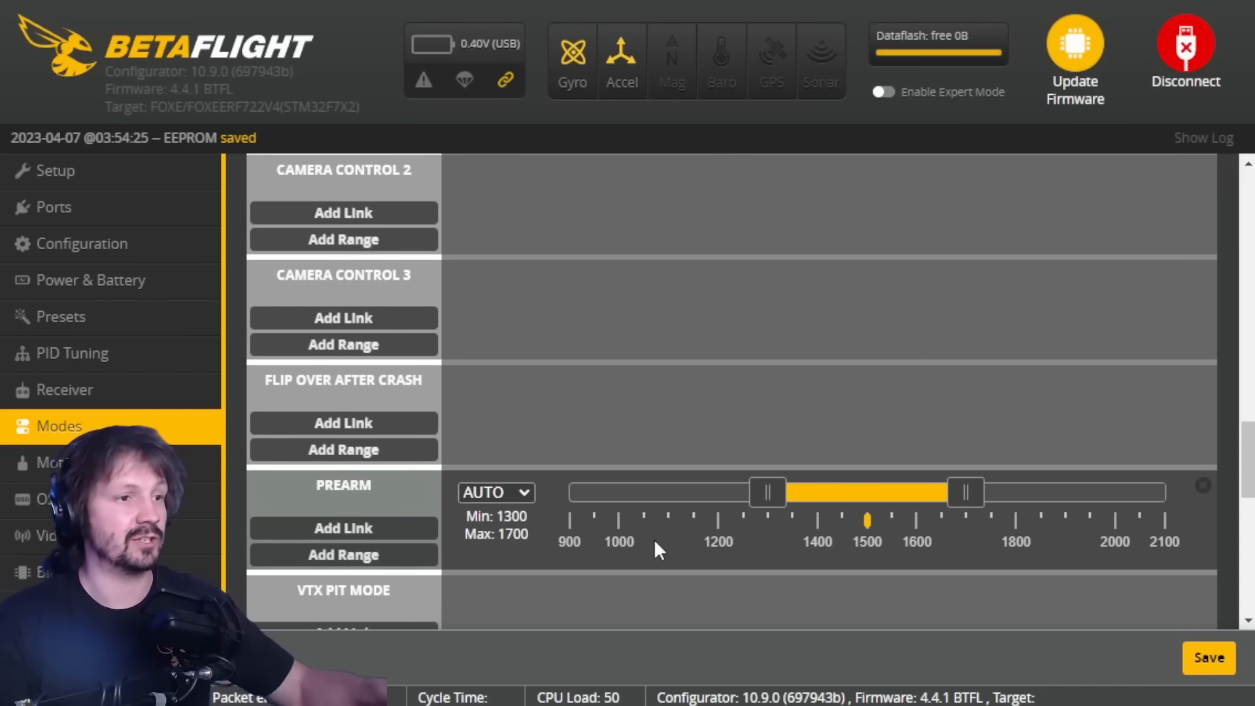
pyautogui.moveTo(878, 492); pyautogui.dragTo(1077, 492)
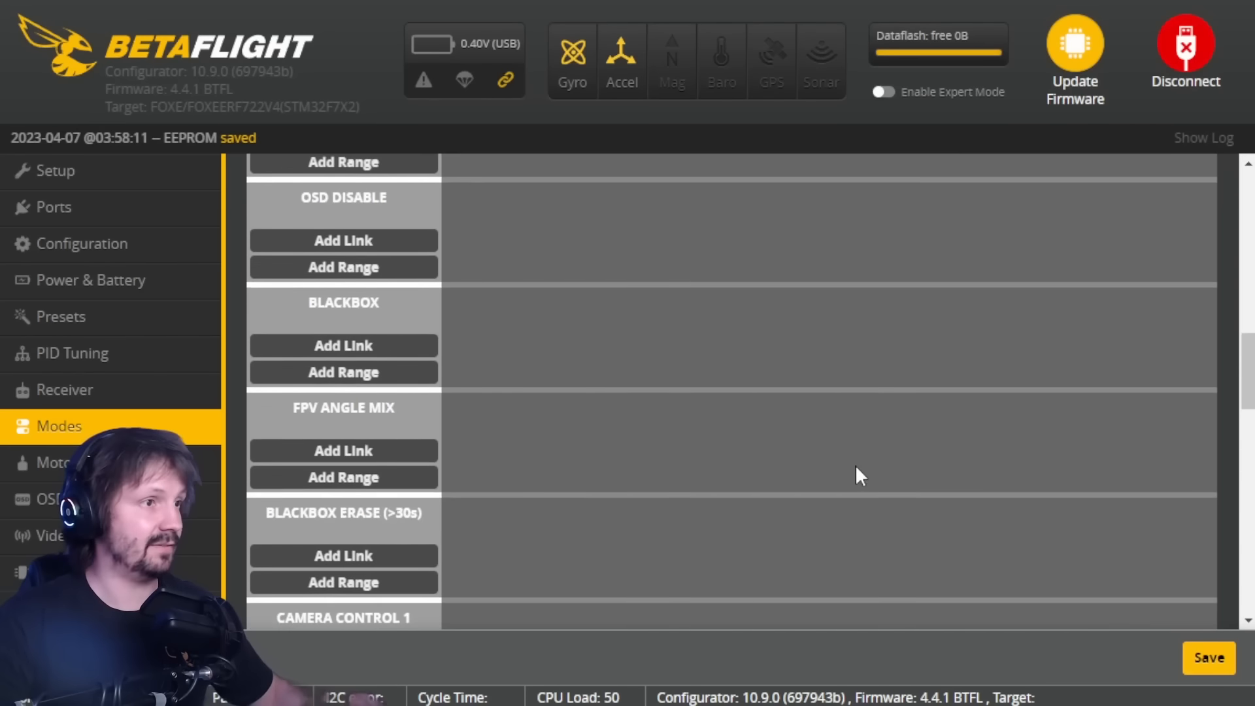
pyautogui.scroll(10, 855, 464)
pyautogui.scroll(5, 855, 464)
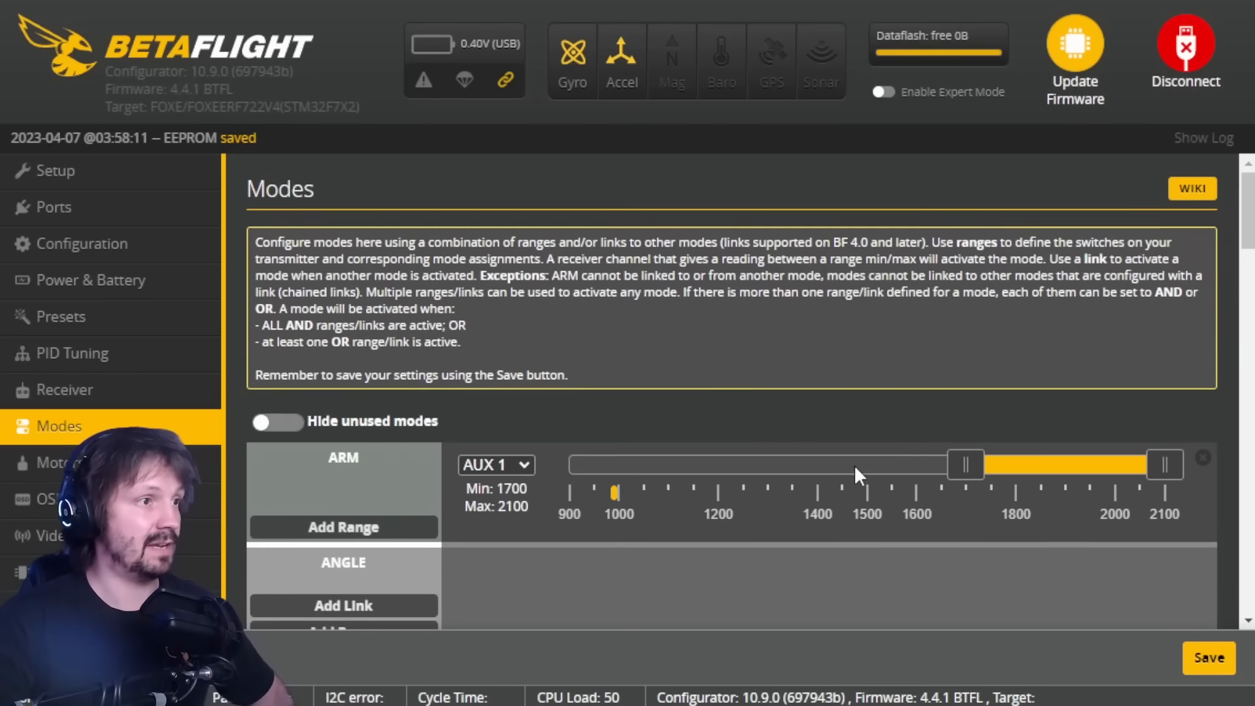
pyautogui.click(278, 422)
pyautogui.scroll(-1, 479, 412)
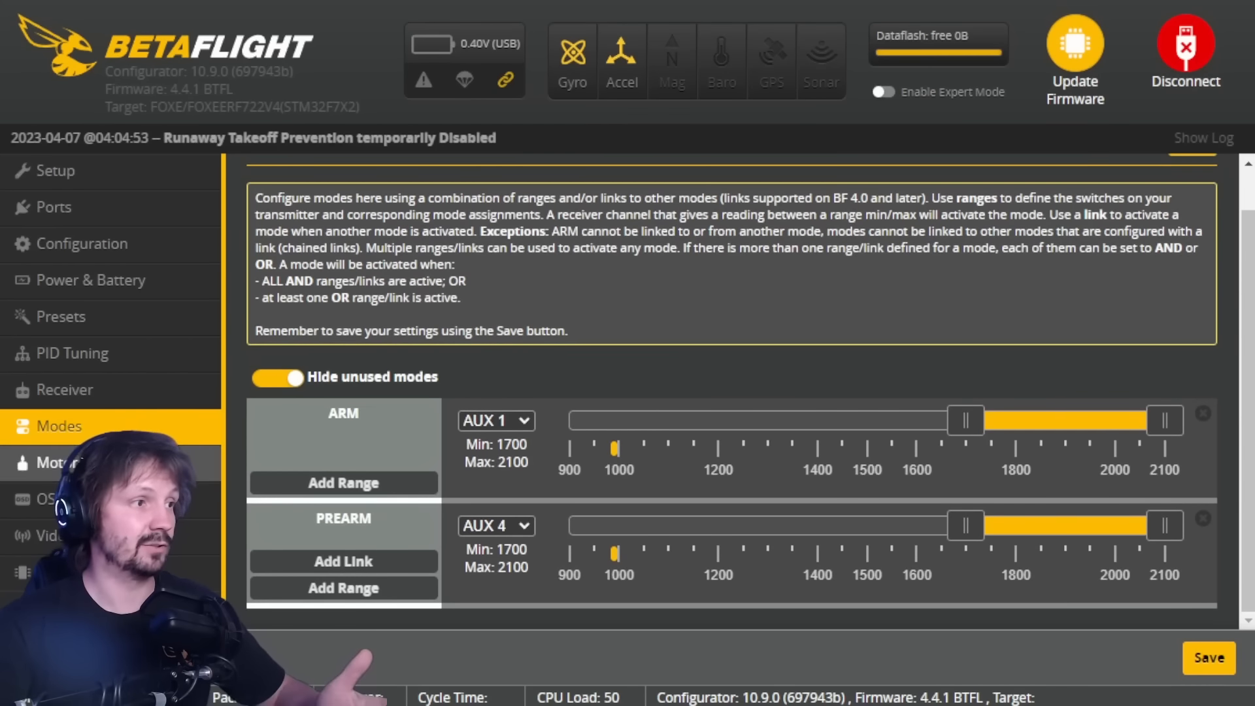
# - Enable motor test mode by accepting the propeller risk notice, and return to the mode ranges
pyautogui.click(166, 463)
pyautogui.scroll(-10, 809, 416)
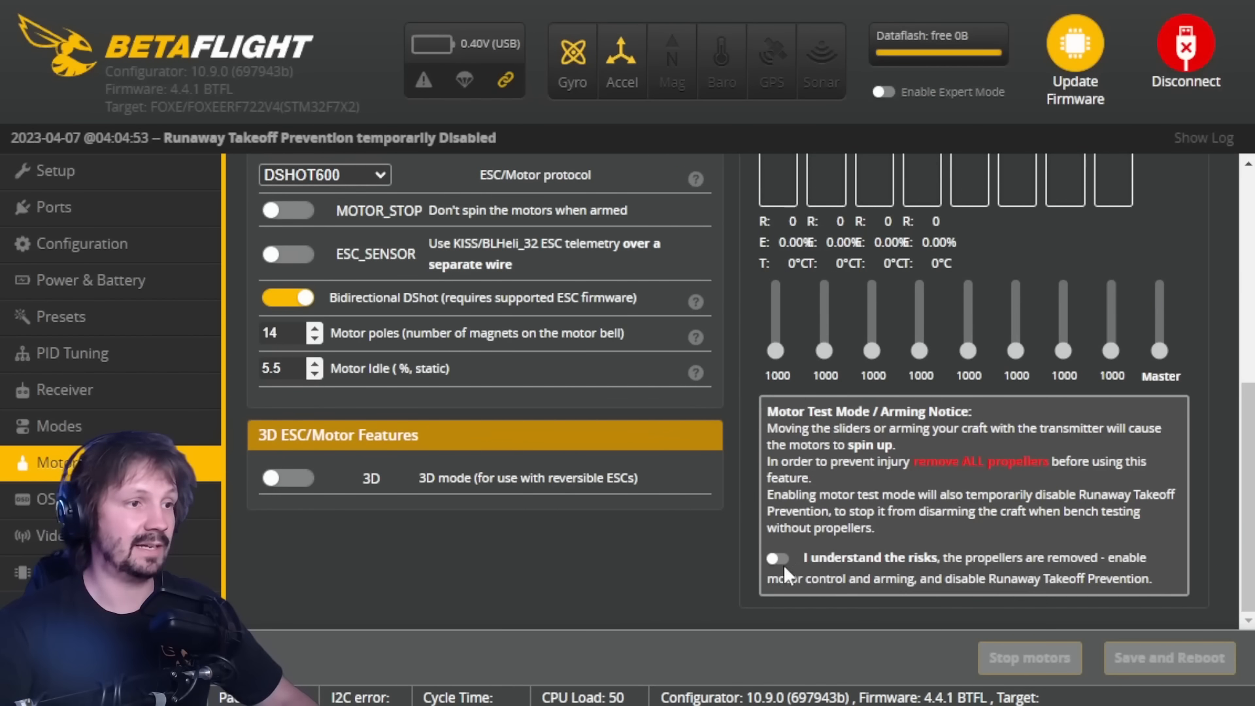
pyautogui.click(776, 560)
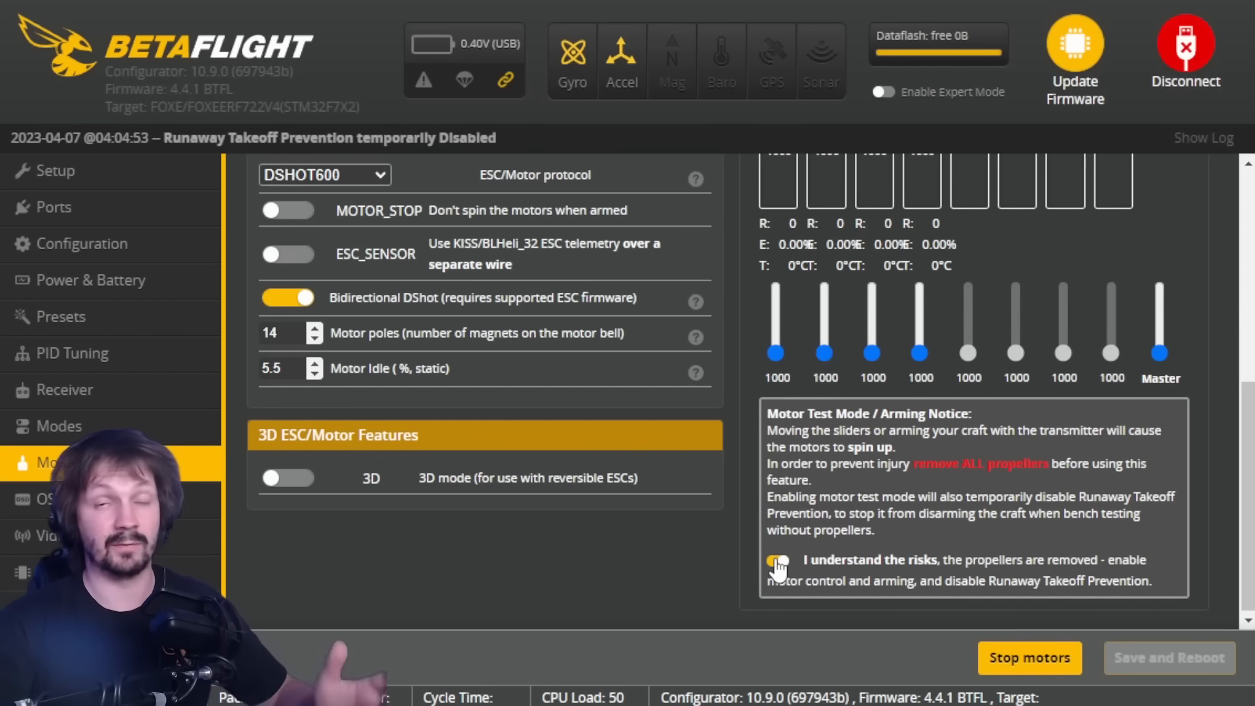
pyautogui.click(59, 426)
pyautogui.scroll(-1, 716, 355)
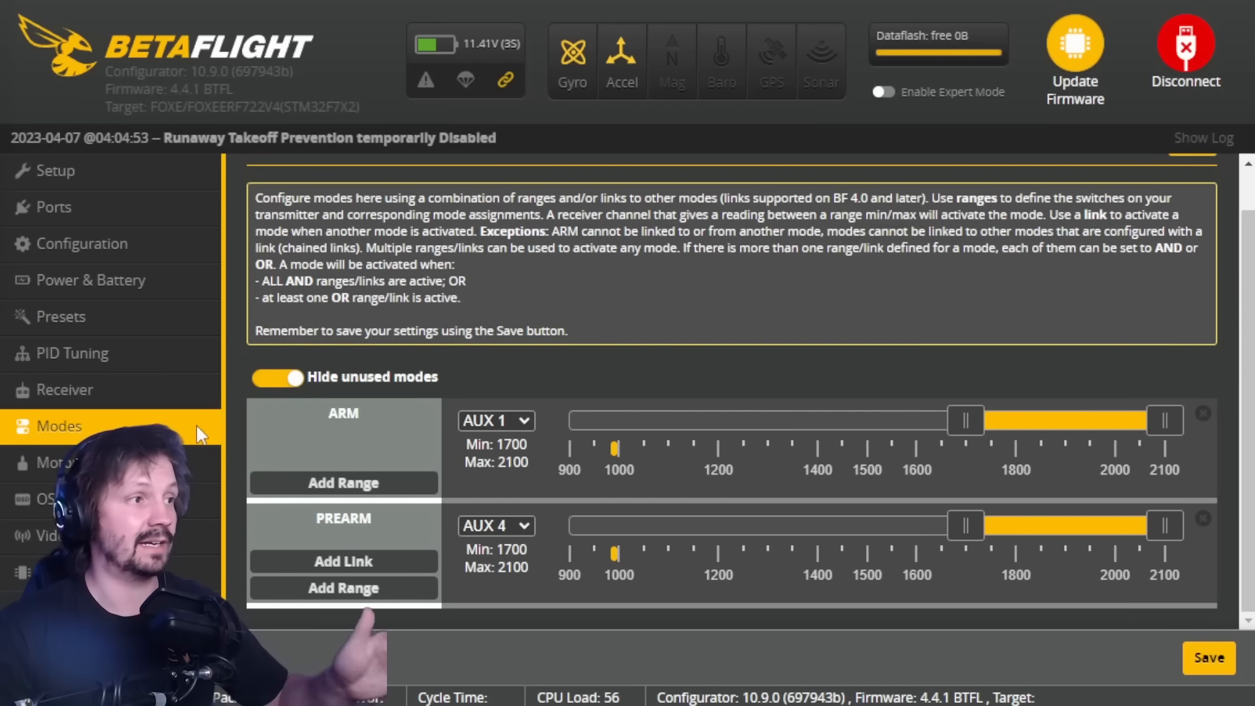
# - Check the Arming Disable Flags and their explanations in the Setup info
pyautogui.click(92, 173)
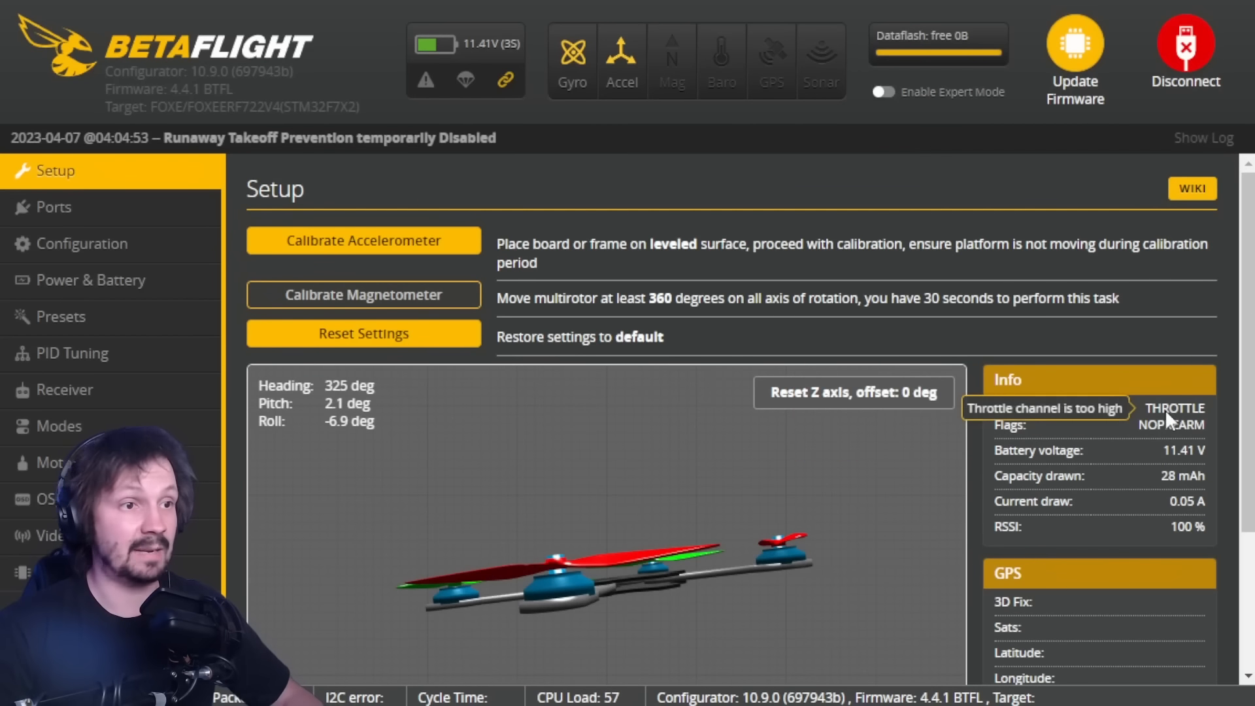
pyautogui.moveTo(1200, 427)
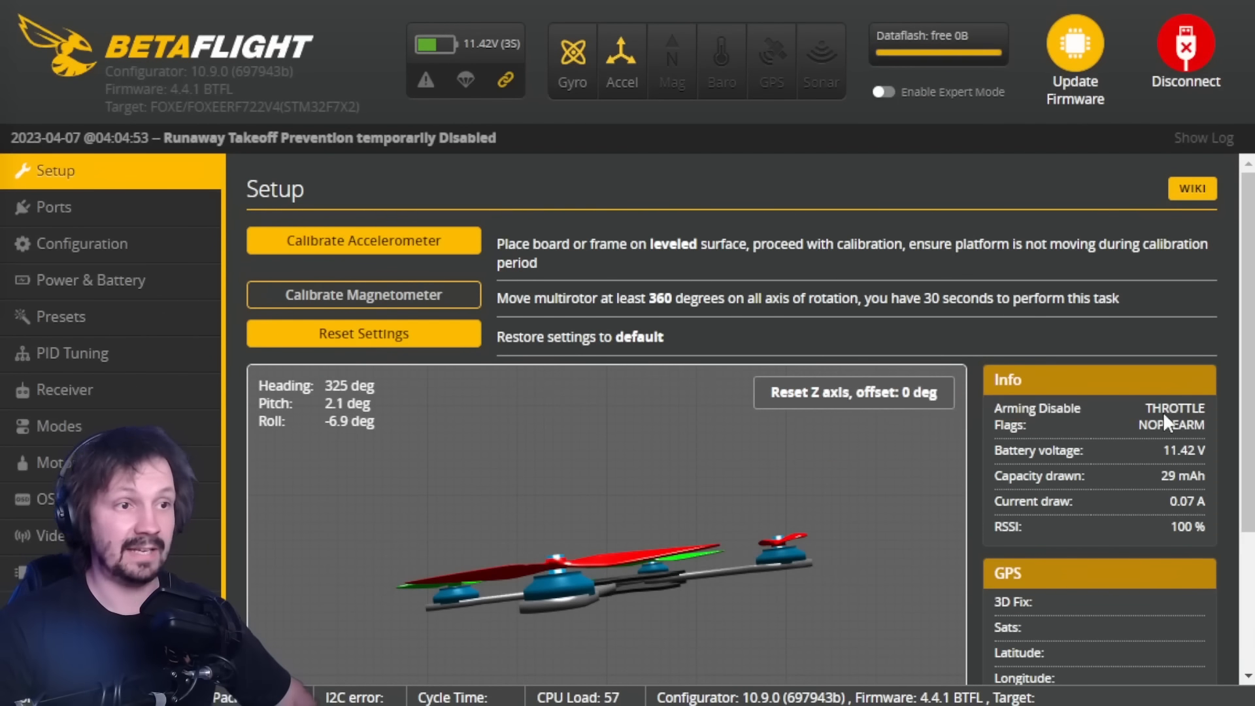
pyautogui.moveTo(1150, 409)
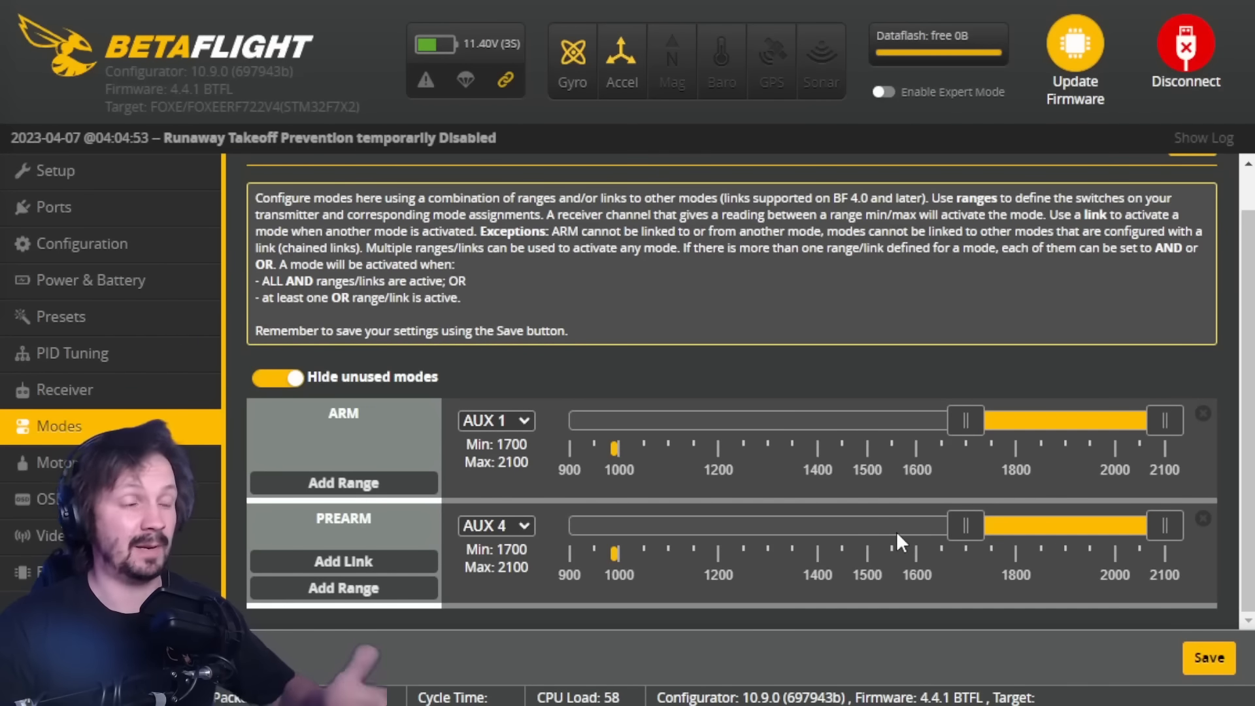
# - Remove the PREARM range, show all modes again, and add a BEEPER range on AUX 4 from 1700 to 2100
pyautogui.click(1203, 519)
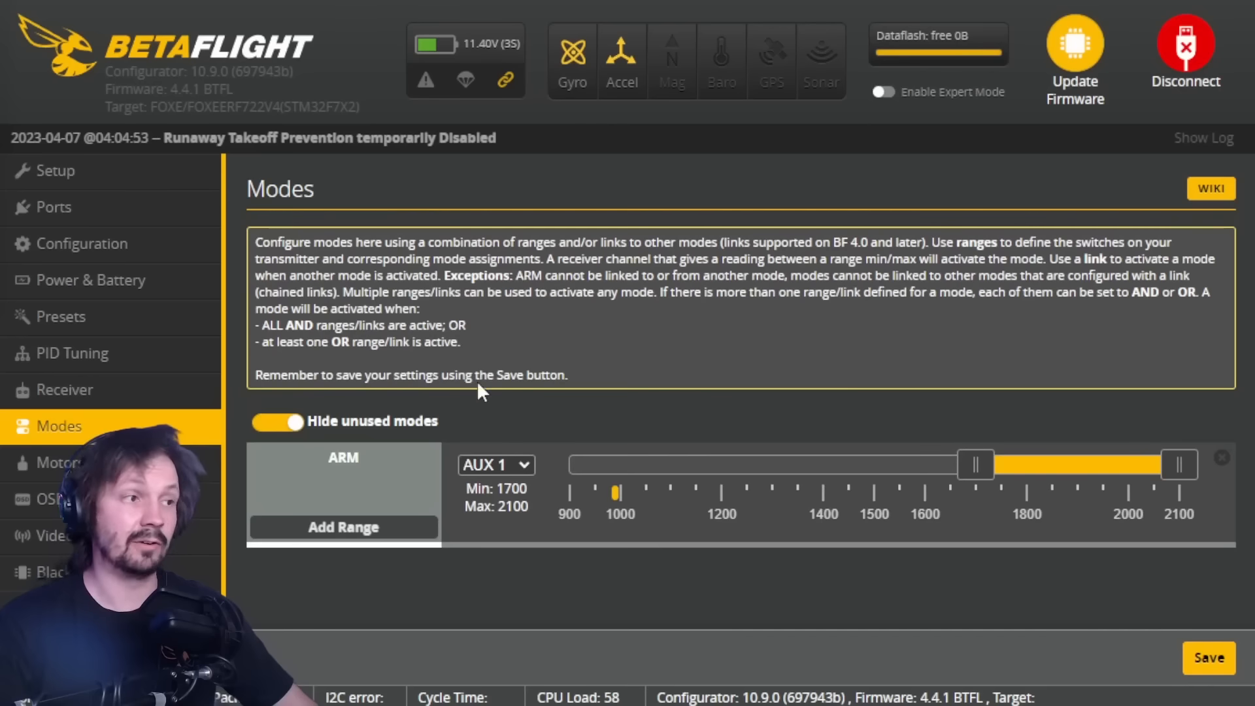
pyautogui.click(277, 422)
pyautogui.scroll(-5, 577, 320)
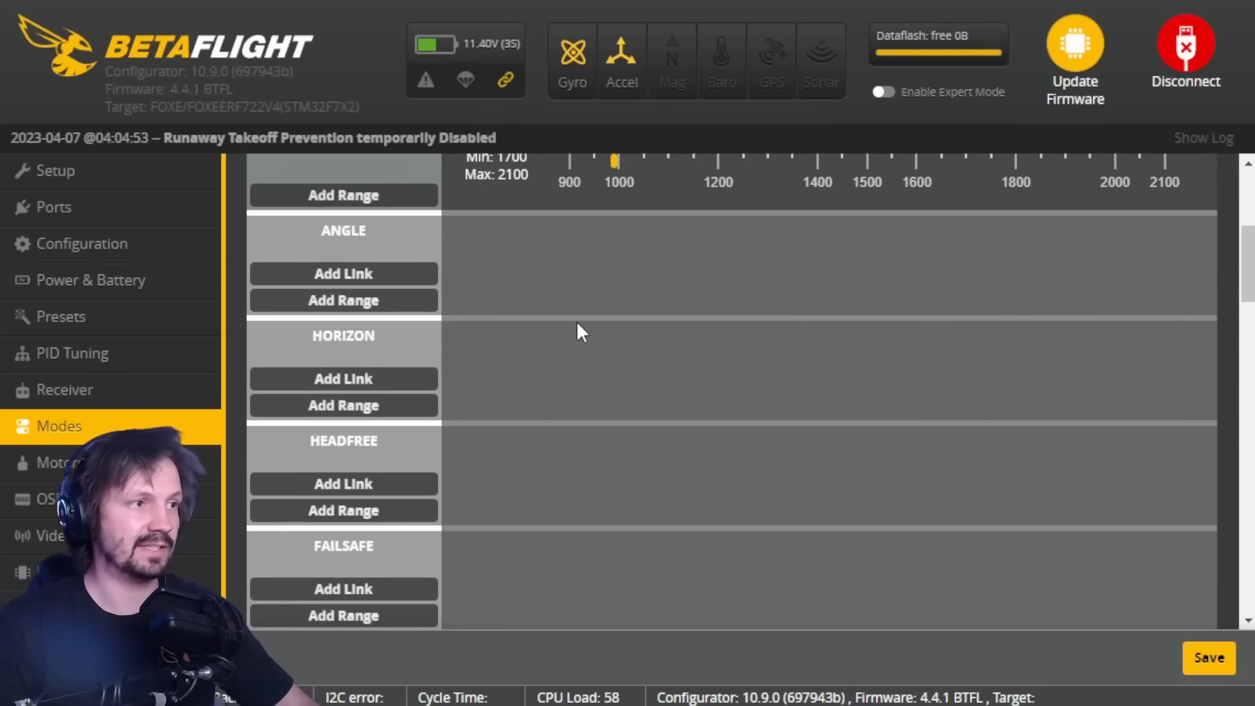
pyautogui.scroll(1, 576, 320)
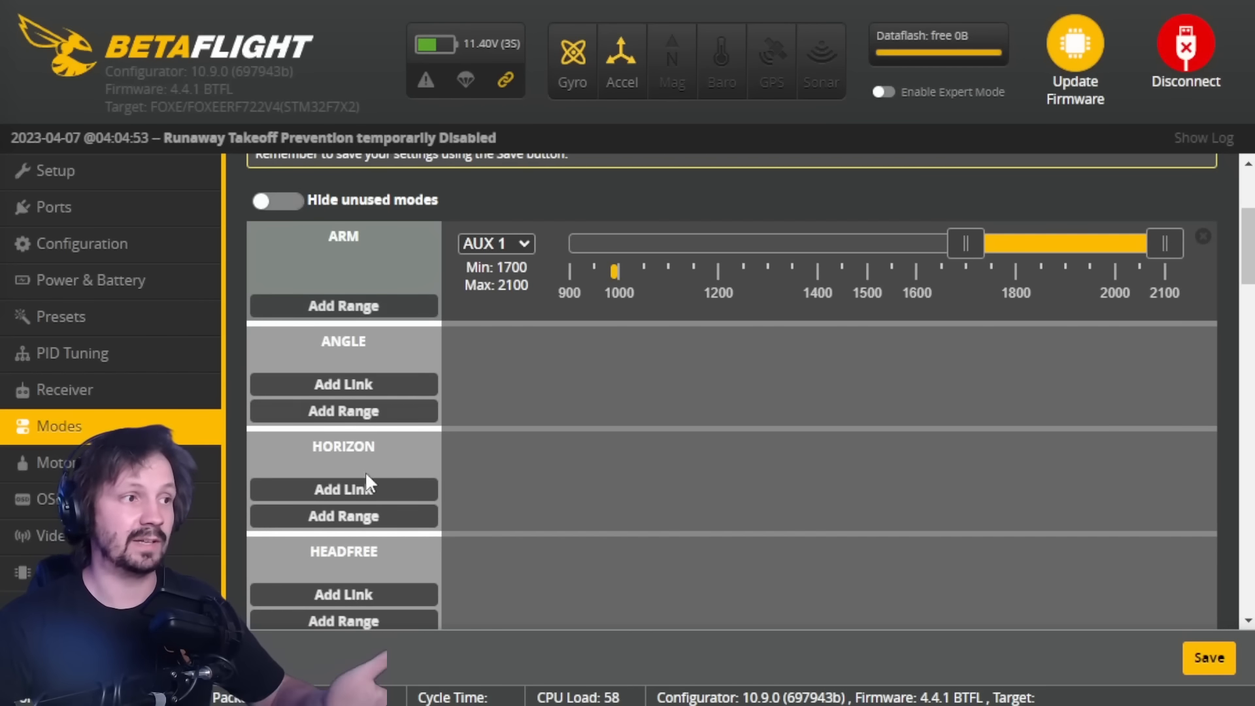
pyautogui.scroll(-7, 437, 395)
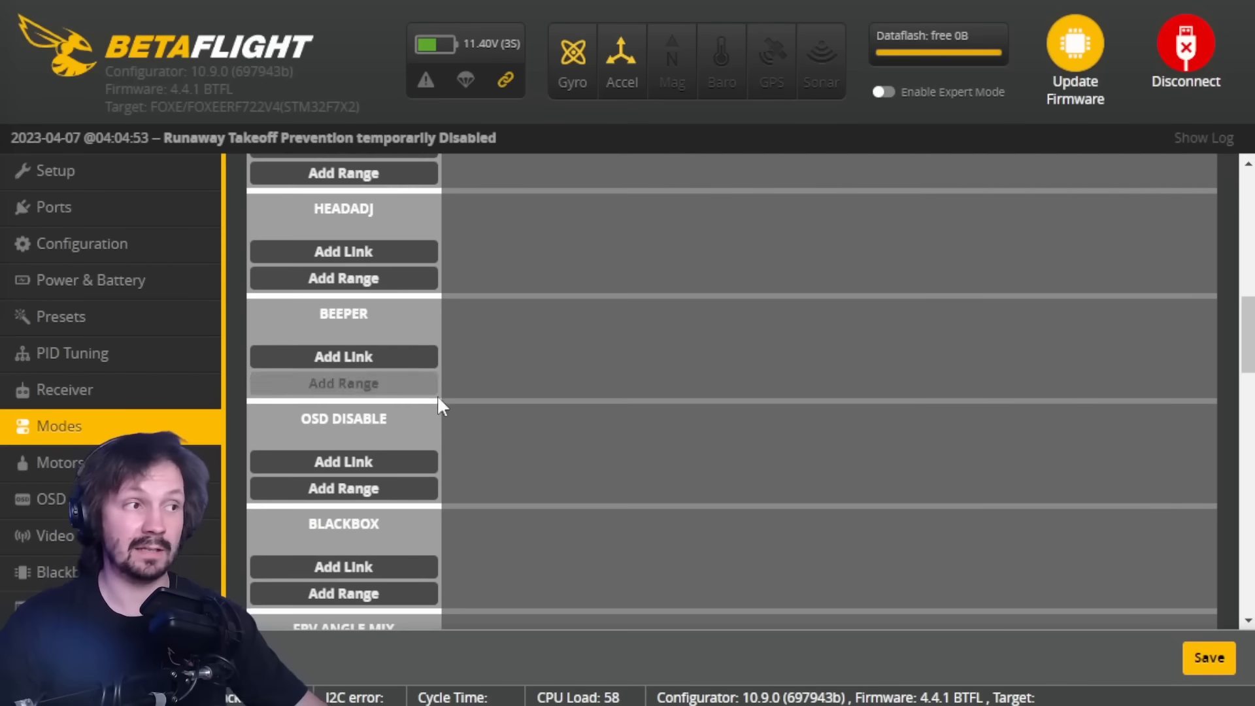
pyautogui.click(401, 386)
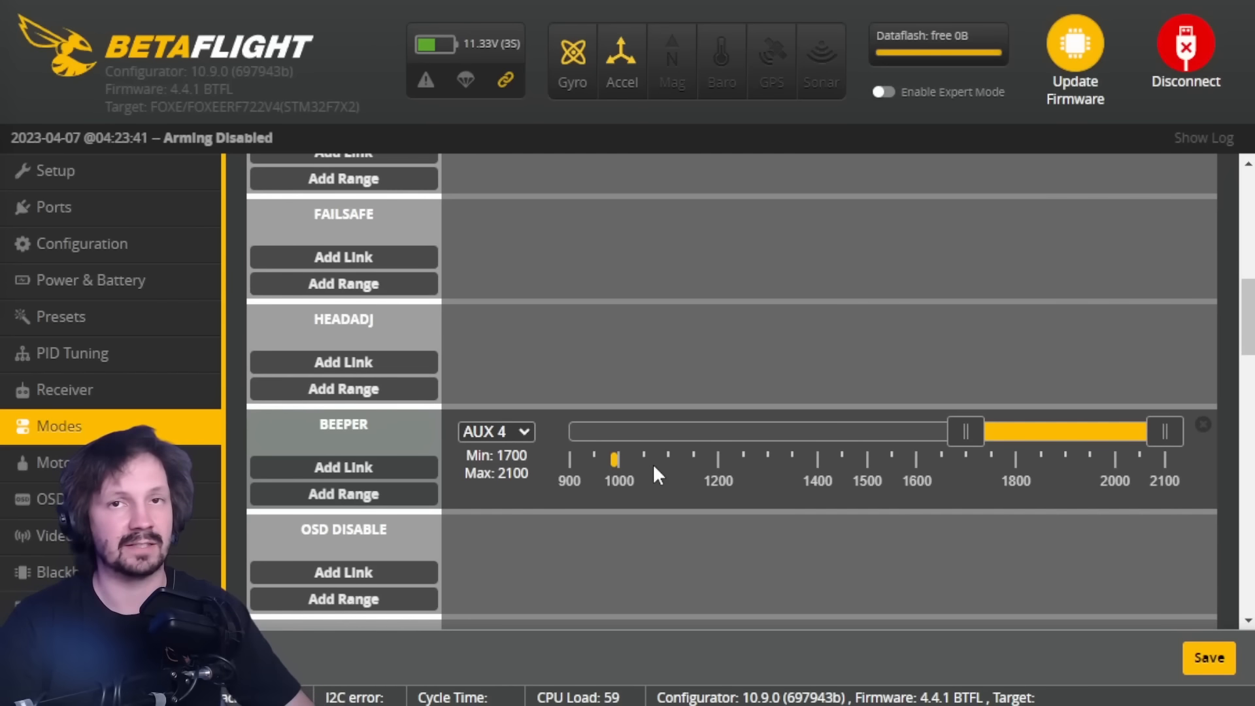
# - Add a FLIP OVER AFTER CRASH range on AUX 3, shift it to the high end of the channel, and save the modes
pyautogui.scroll(-10, 662, 452)
pyautogui.click(338, 447)
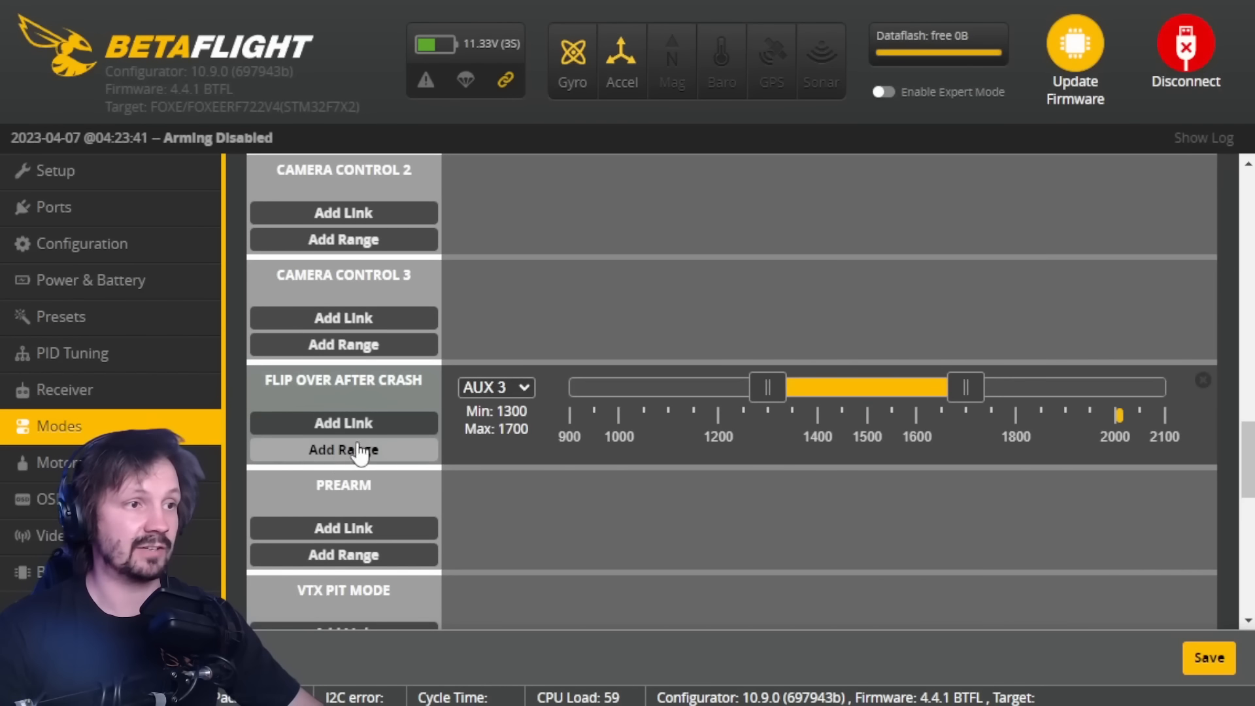
pyautogui.moveTo(857, 387); pyautogui.dragTo(1118, 390)
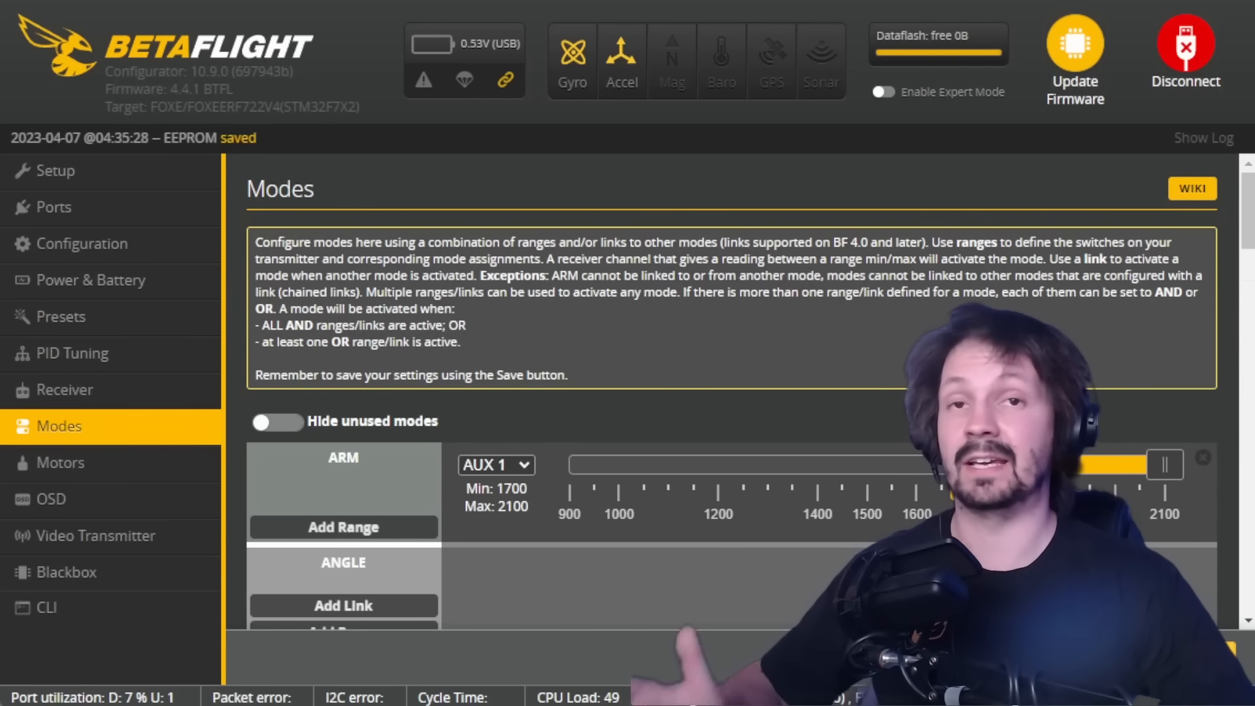
# - Try to load the VTX configuration from the clipboard in the Video Transmitter settings
pyautogui.click(65, 536)
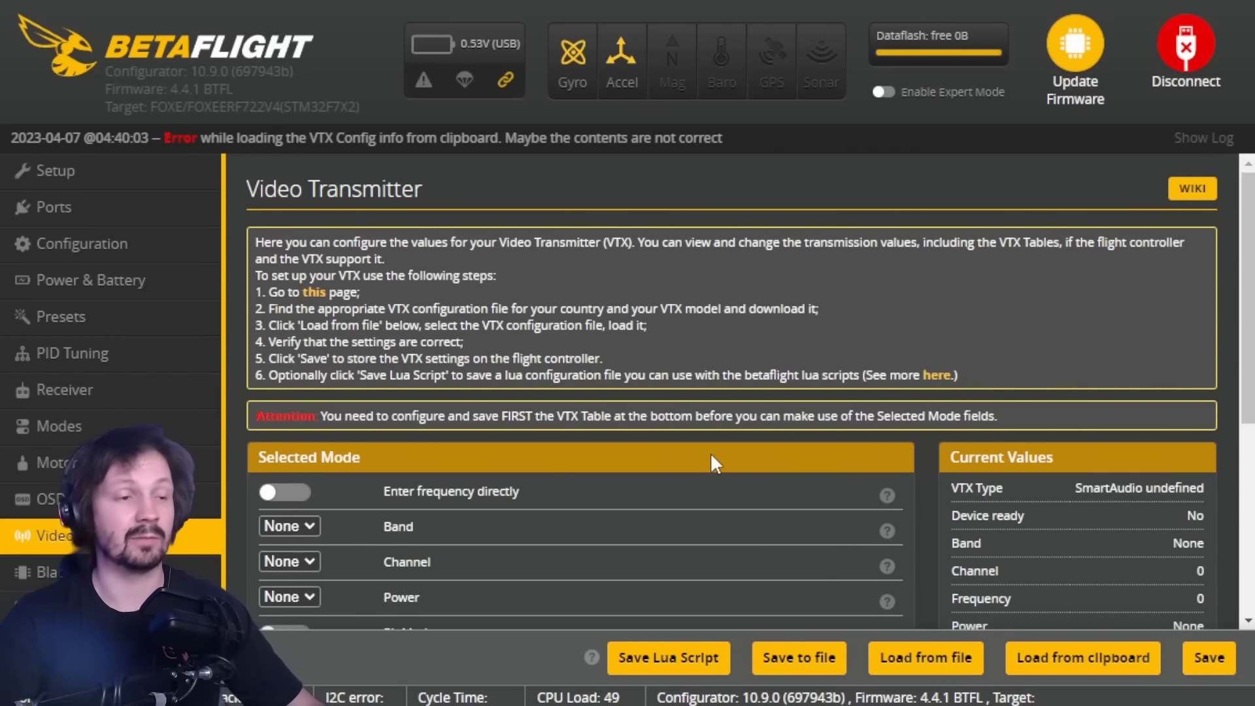
pyautogui.click(1056, 660)
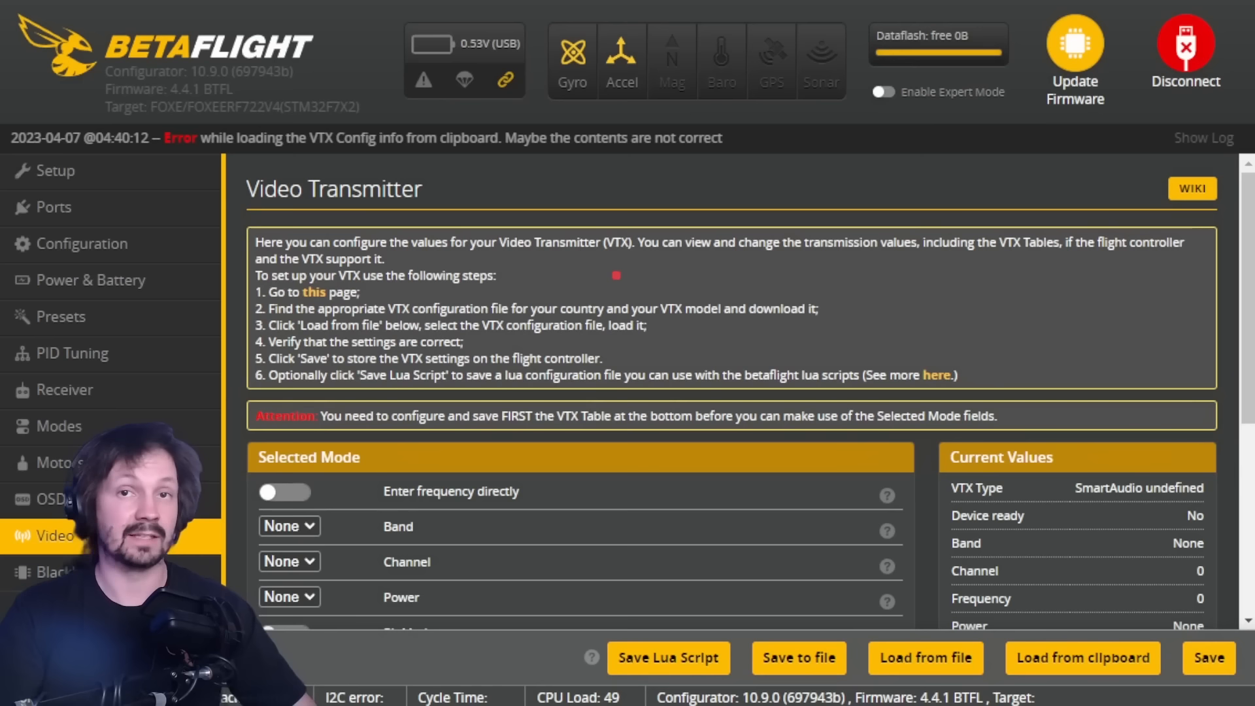
pyautogui.moveTo(312, 274)
pyautogui.mouseDown()
pyautogui.moveTo(271, 297)
pyautogui.moveTo(350, 284)
pyautogui.mouseUp()
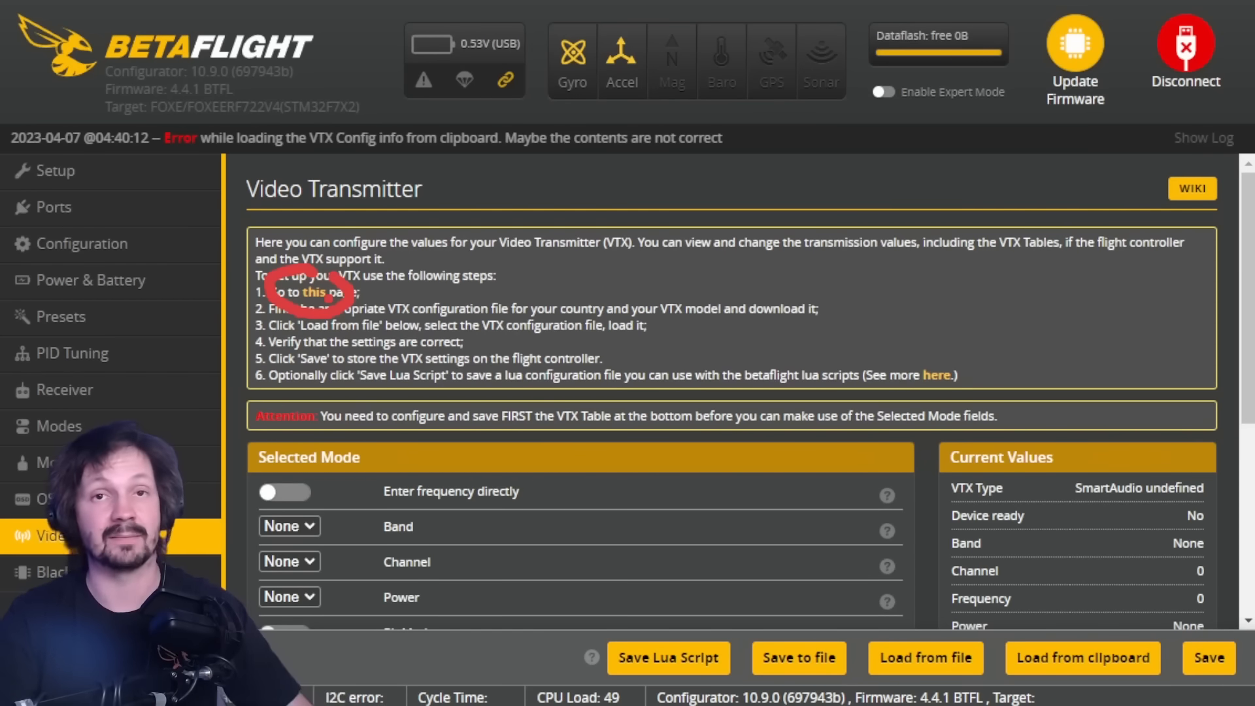
pyautogui.scroll(-2, 1127, 444)
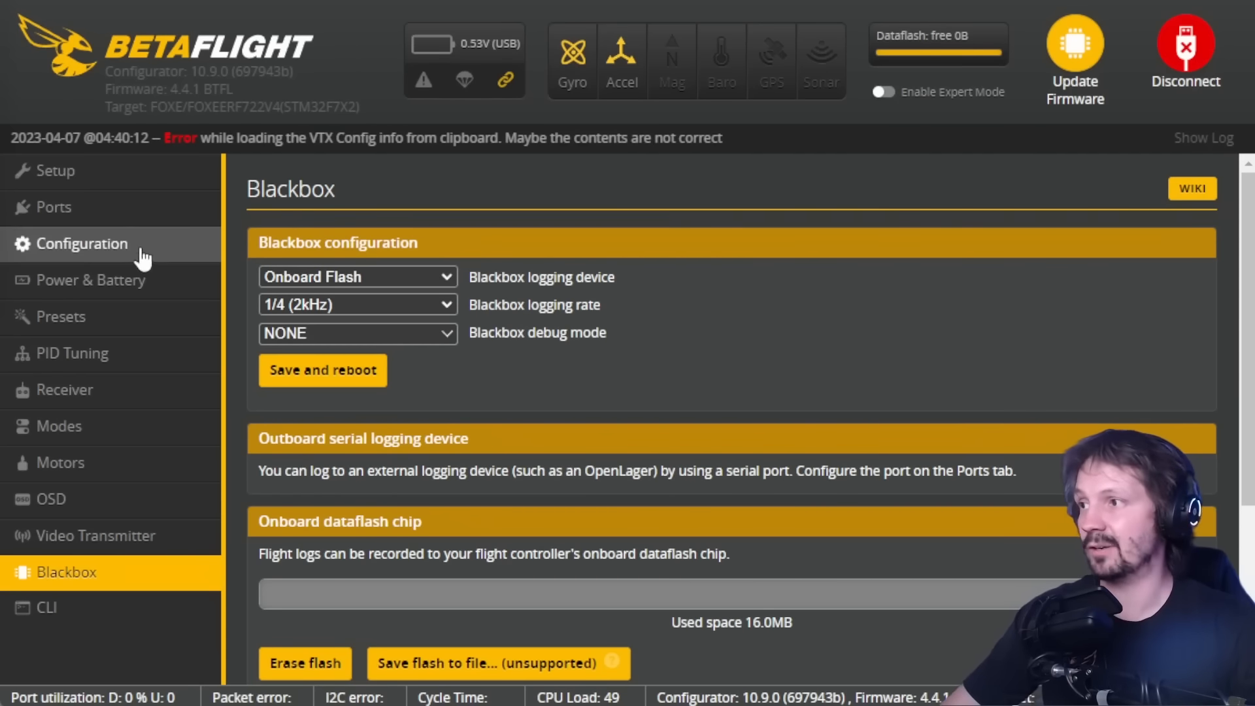
# - Enable the LED_STRIP feature in the Configuration settings, then save and reboot the flight controller
pyautogui.click(196, 244)
pyautogui.scroll(-10, 455, 427)
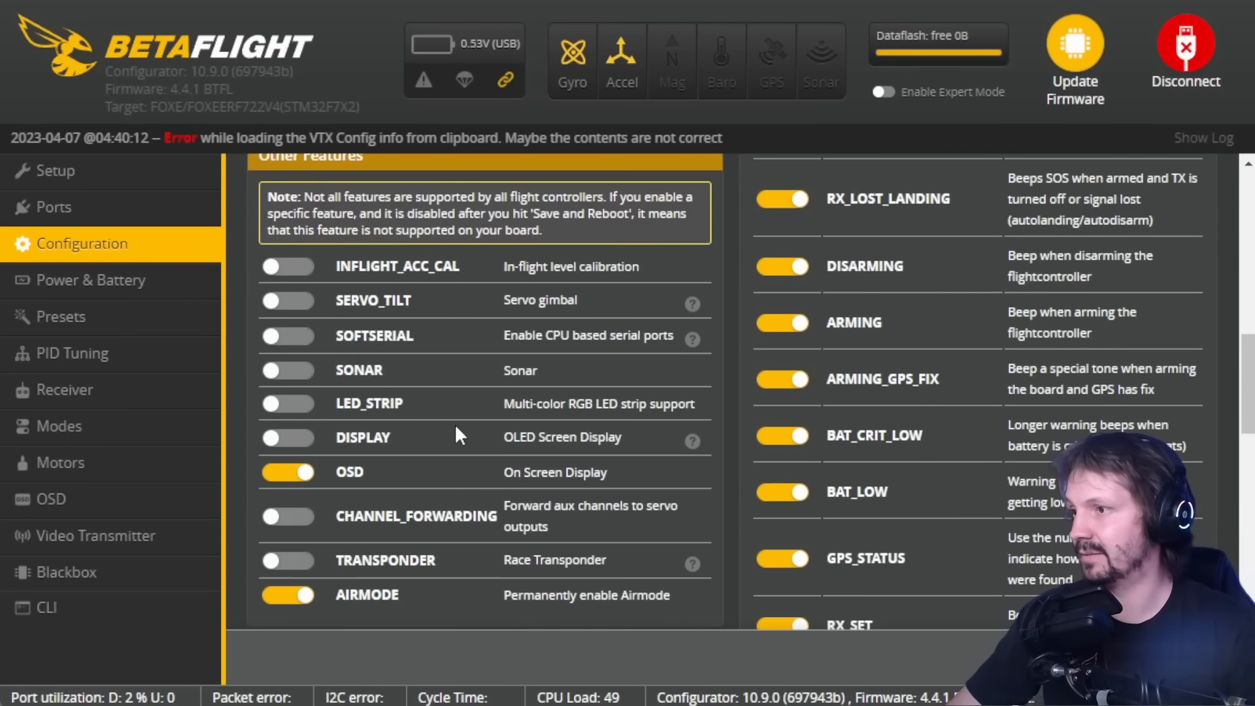
pyautogui.click(284, 407)
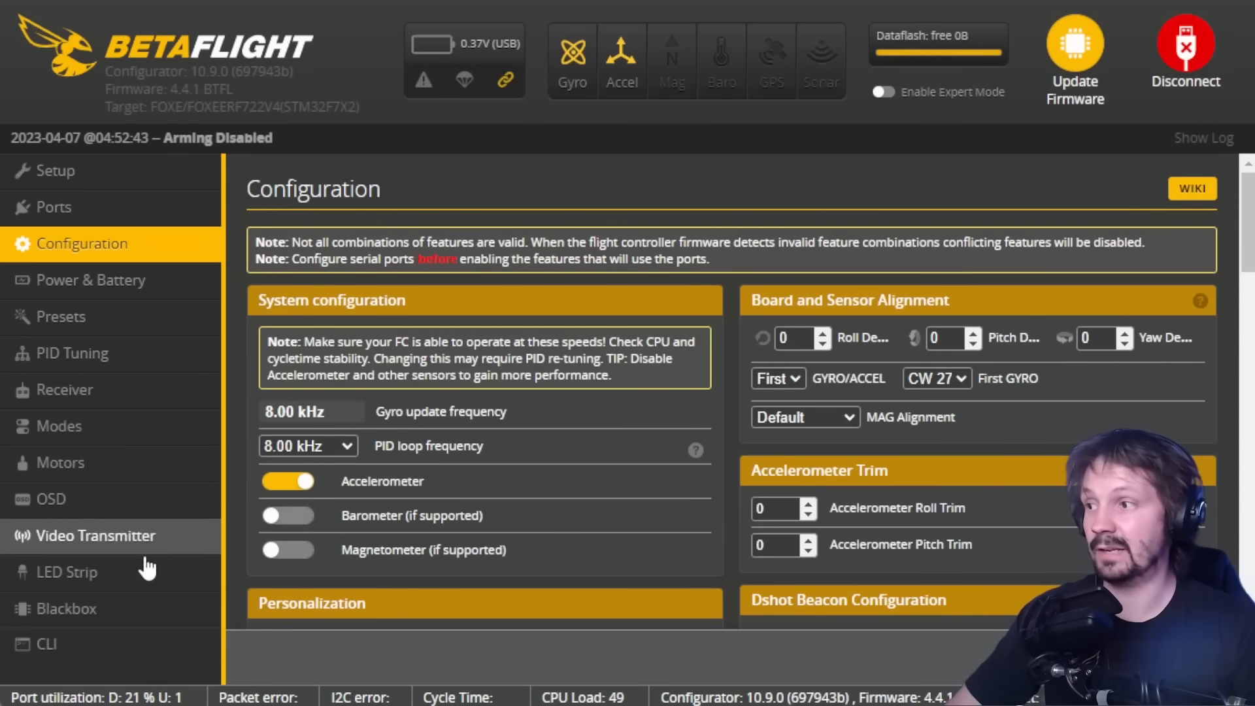
# - In the LED Strip settings, assign wire number 0 to the upper-left grid cell using Wire Ordering Mode, and leave that mode
pyautogui.click(124, 574)
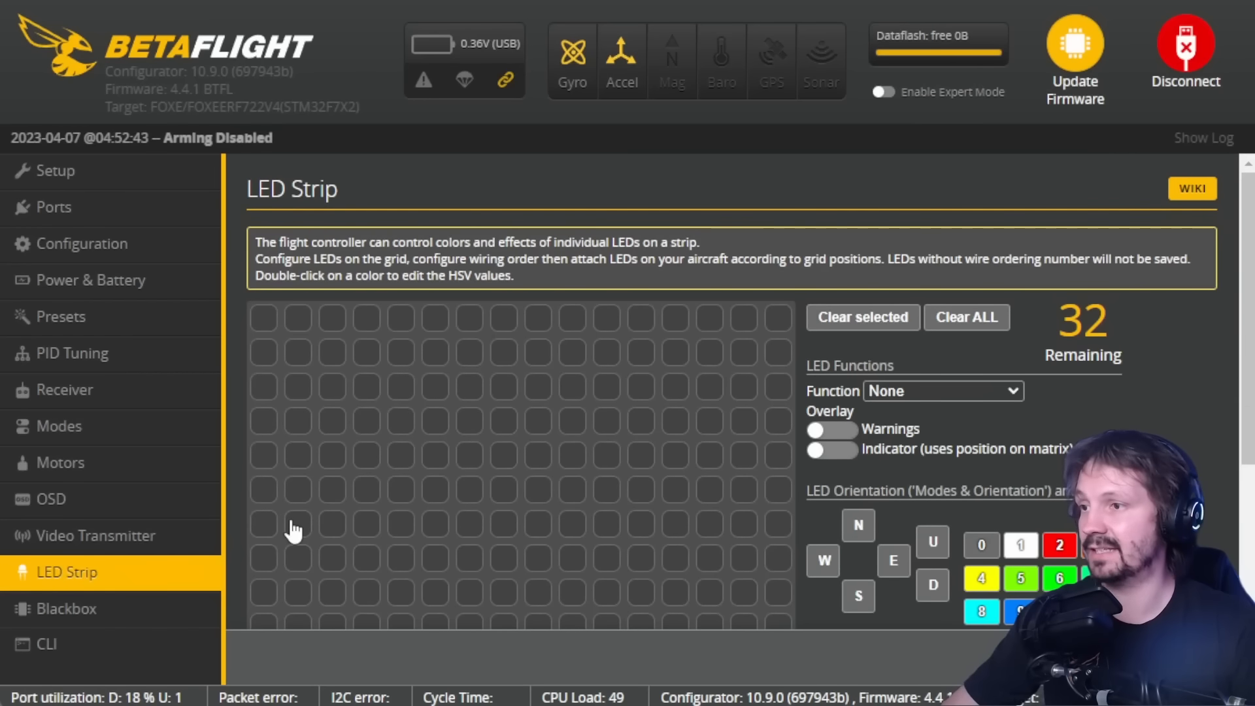
pyautogui.scroll(-4, 695, 355)
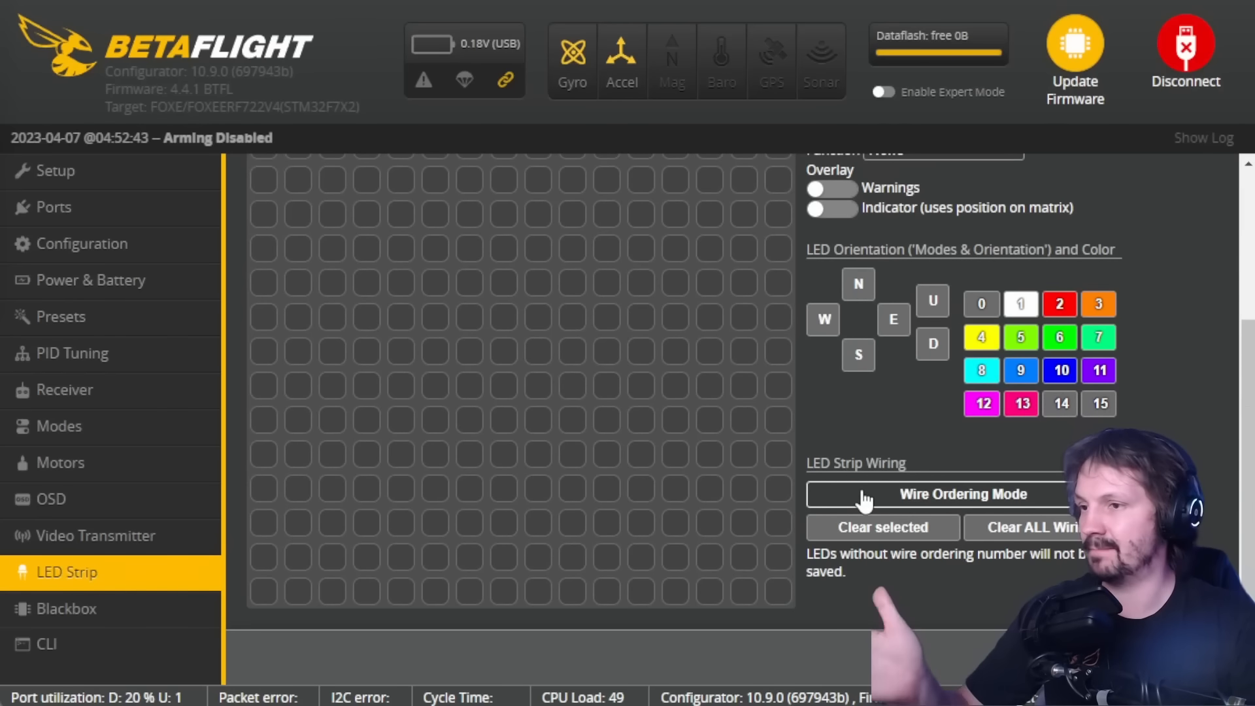
pyautogui.click(866, 500)
pyautogui.scroll(4, 669, 439)
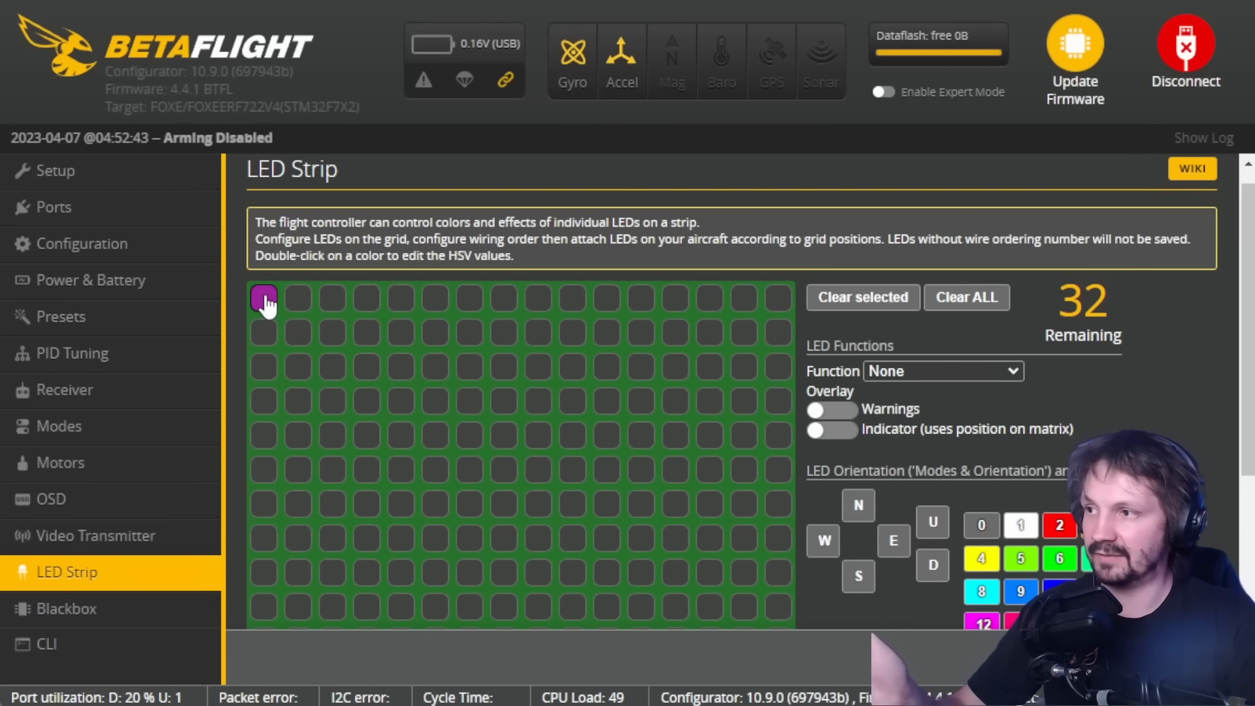
pyautogui.moveTo(428, 366); pyautogui.dragTo(277, 314)
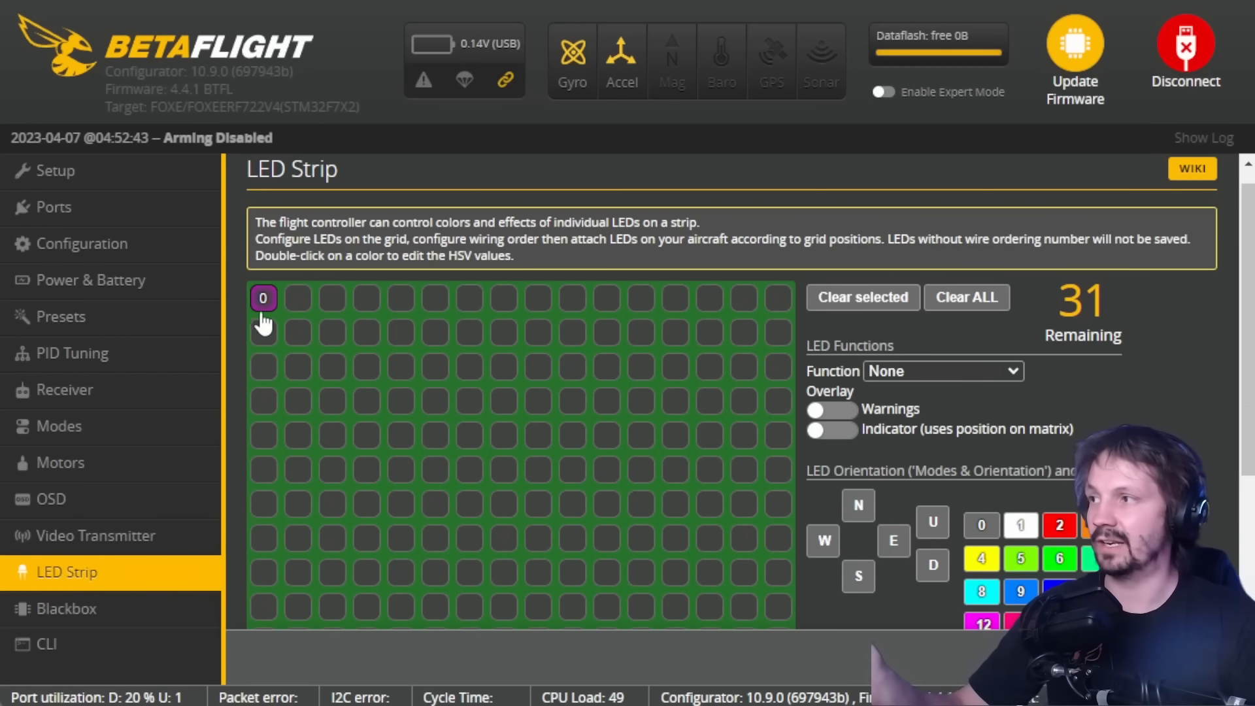
pyautogui.scroll(-3, 941, 457)
pyautogui.click(941, 494)
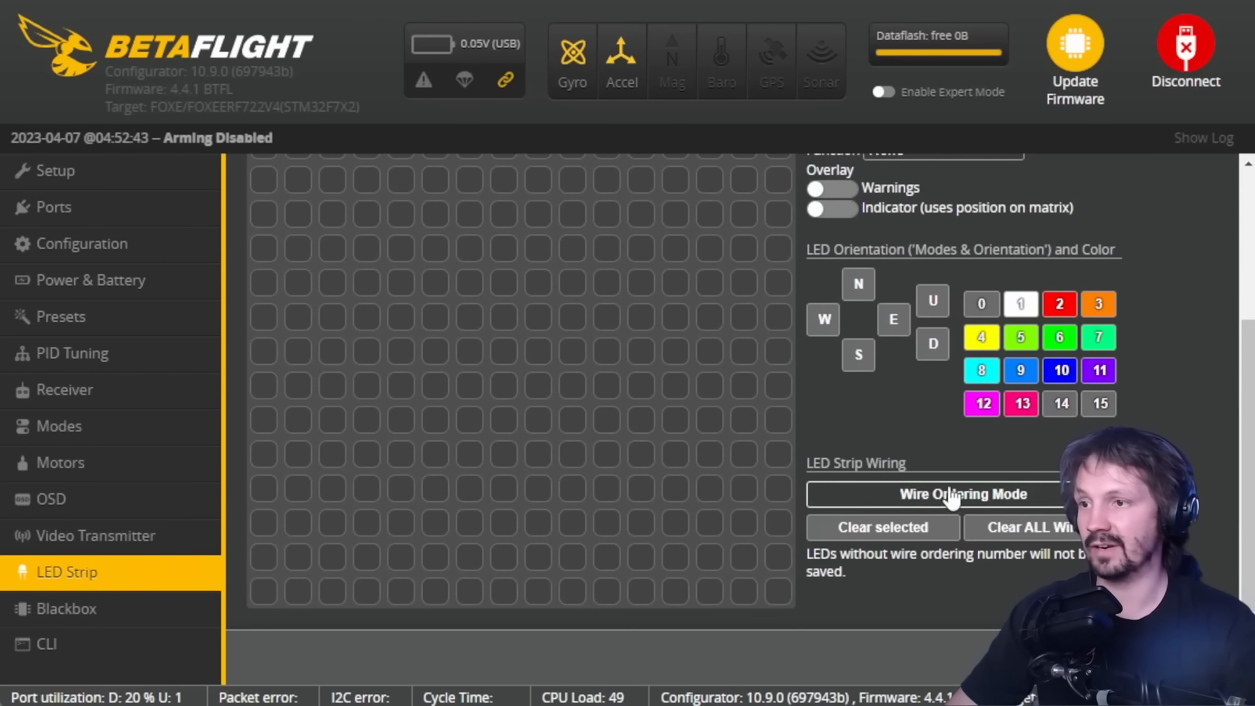
# - Set the function of LED 0 to Color and save the LED strip settings
pyautogui.scroll(4, 954, 405)
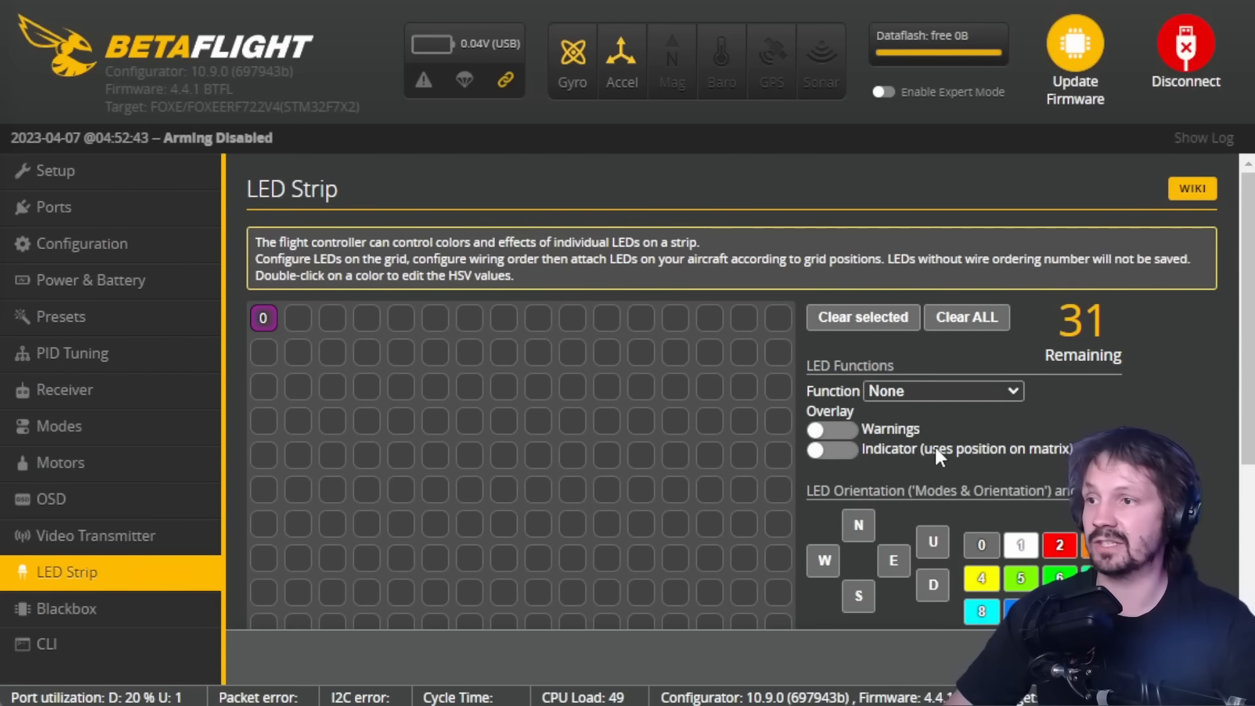
pyautogui.click(950, 390)
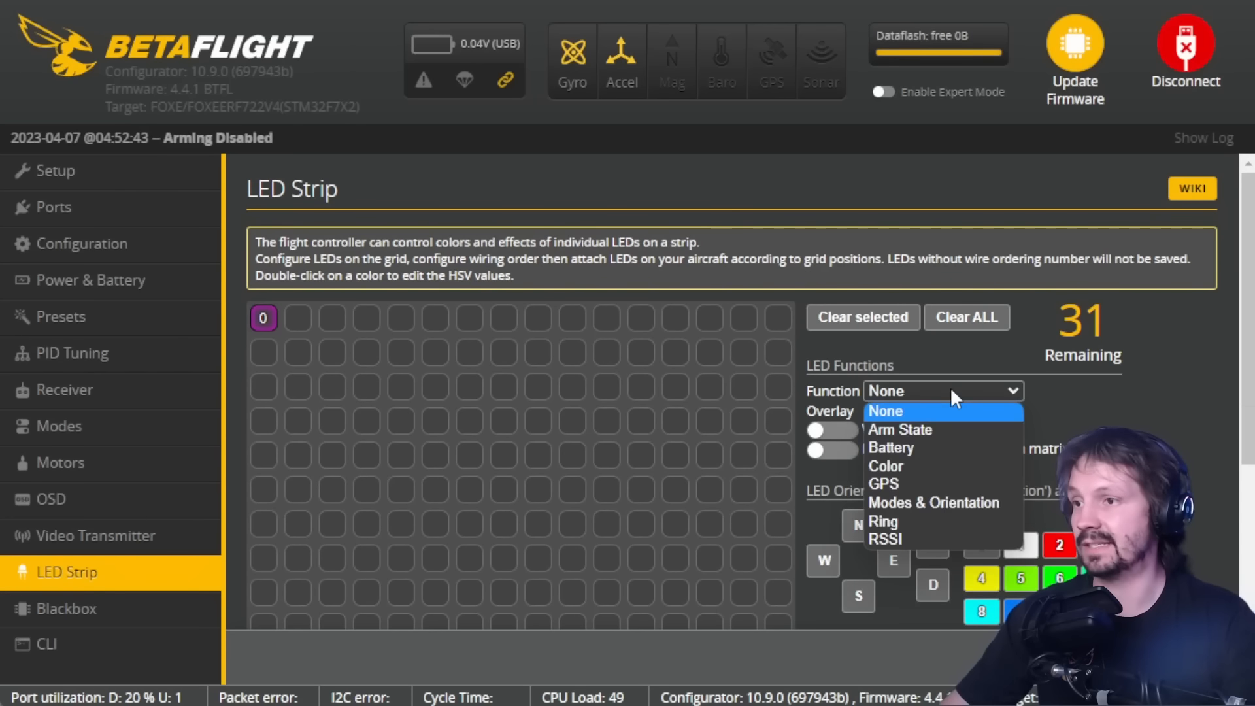
pyautogui.click(908, 464)
pyautogui.scroll(-3, 908, 464)
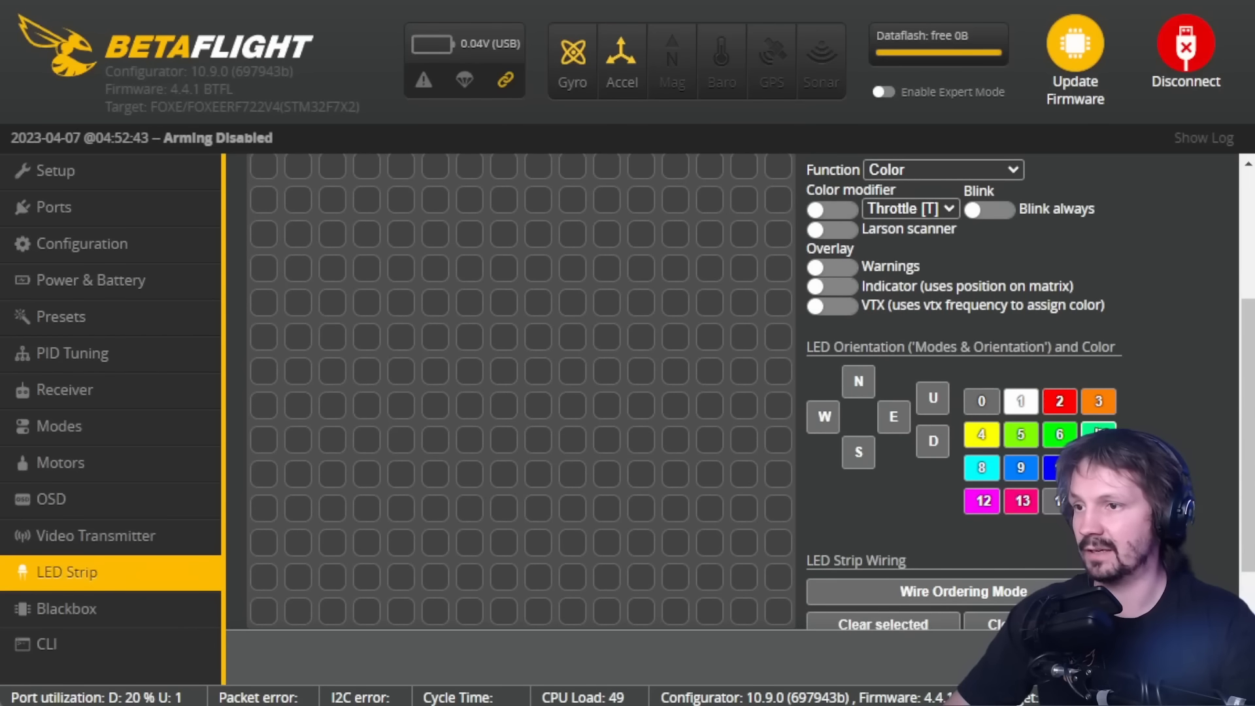
pyautogui.scroll(3, 1136, 397)
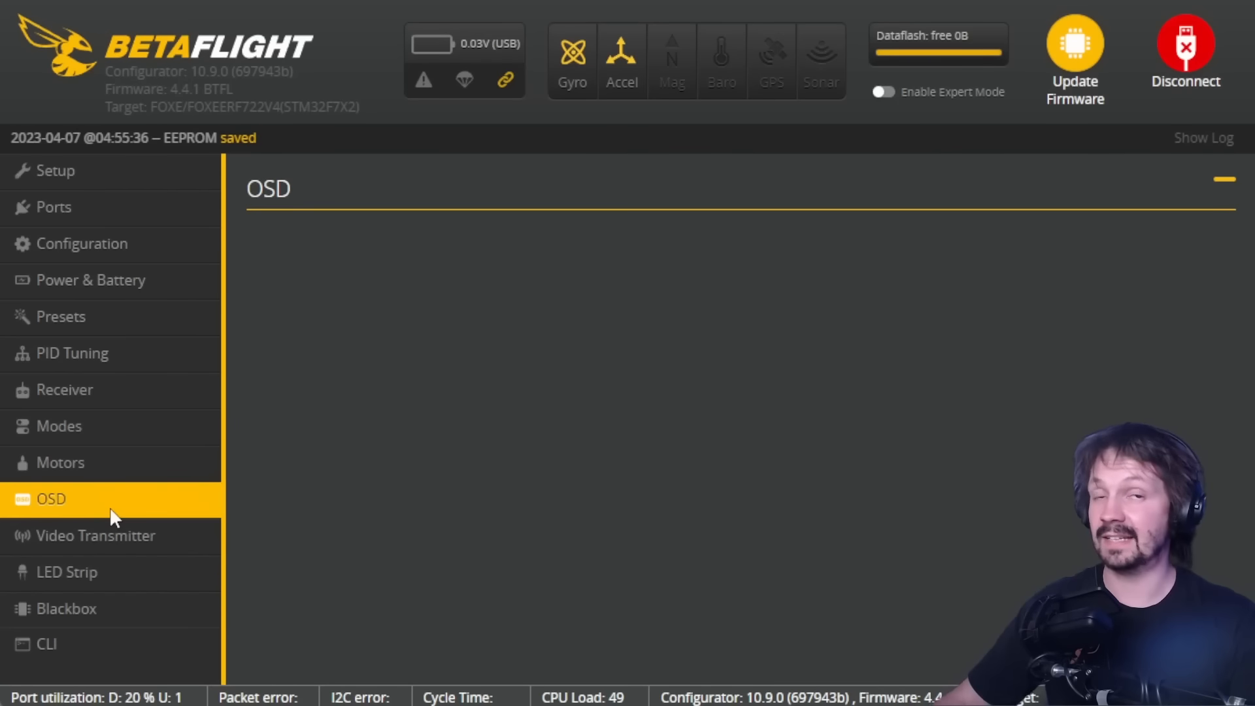
# - Show the Battery voltage element in OSD profile 1 and place it in the upper-left corner of the preview
pyautogui.scroll(-10, 758, 432)
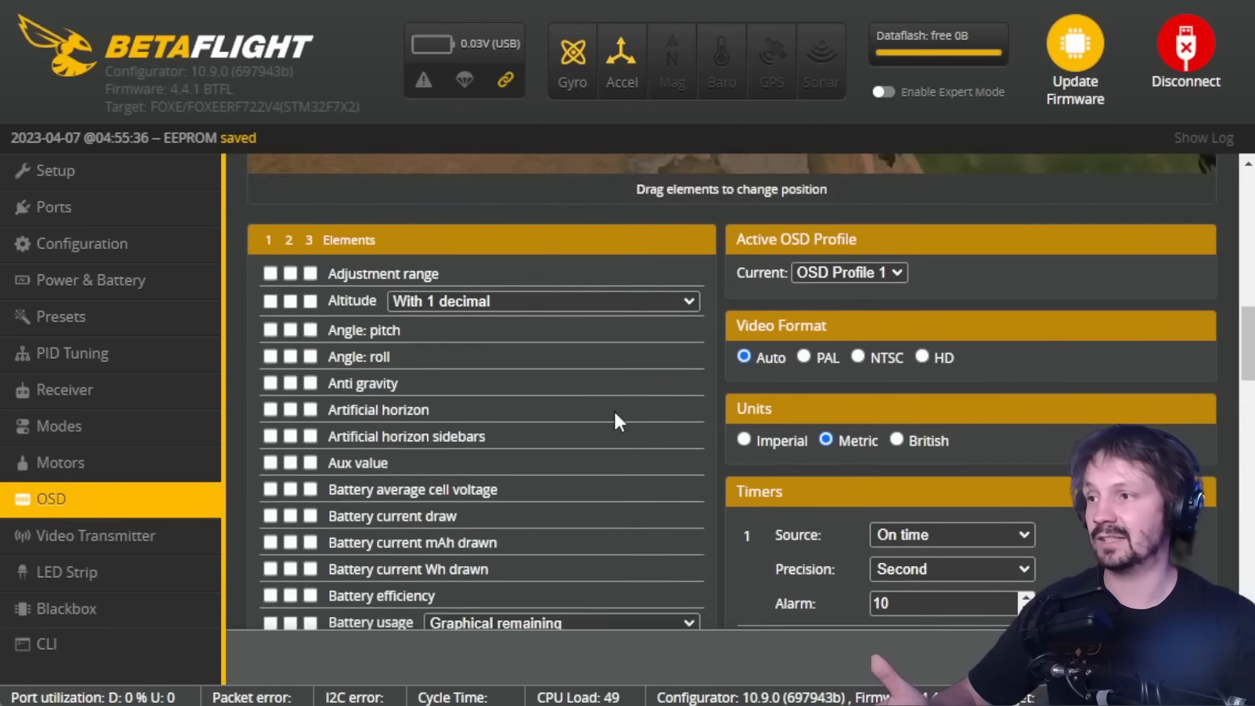
pyautogui.scroll(9, 438, 400)
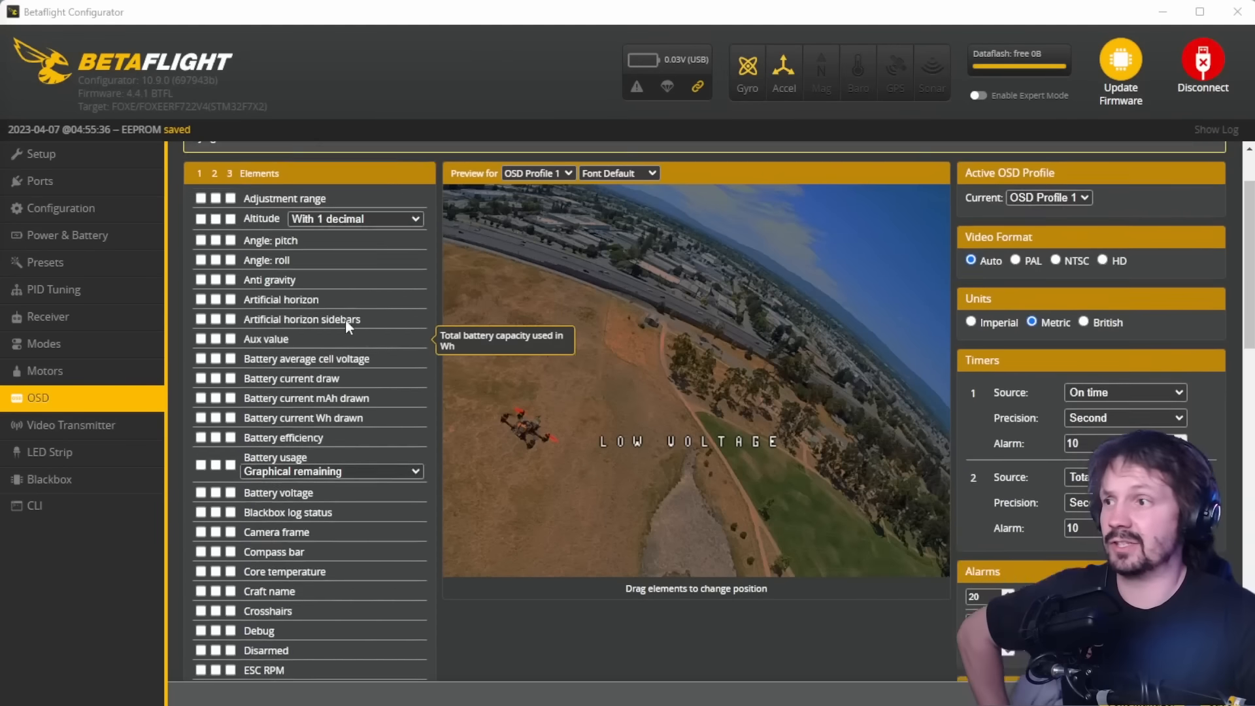
pyautogui.scroll(-3, 265, 329)
pyautogui.scroll(3, 268, 366)
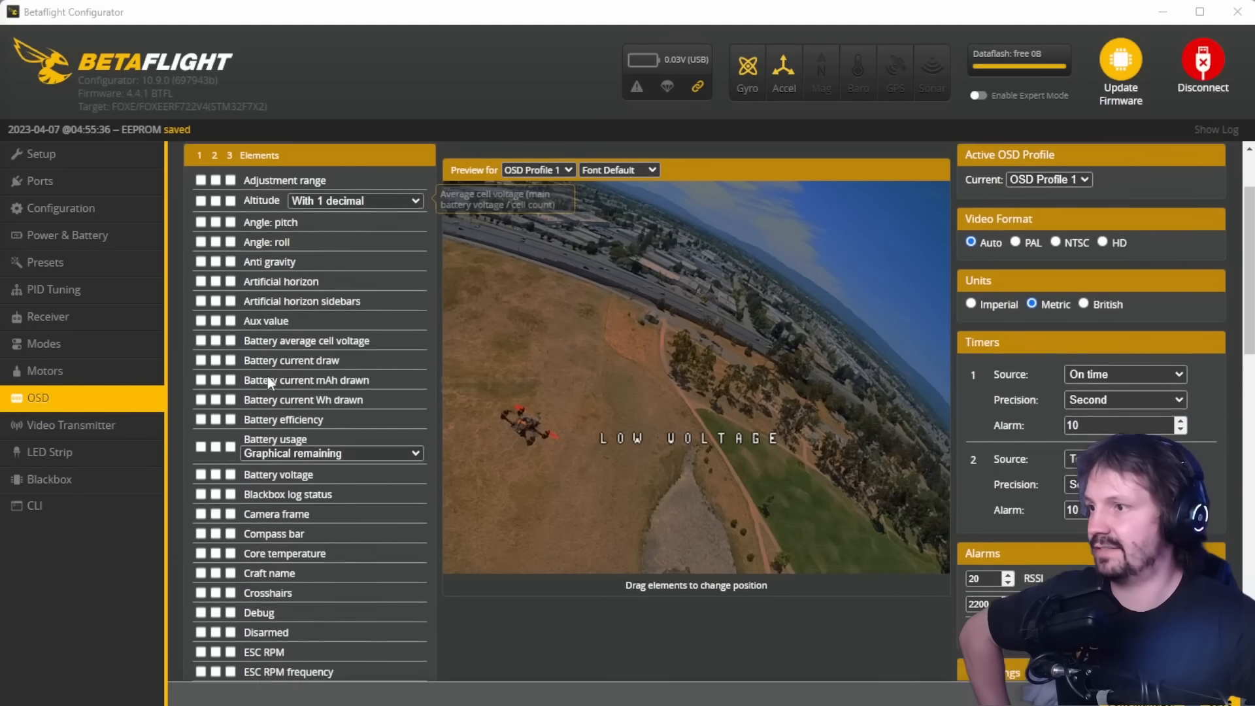
pyautogui.click(201, 497)
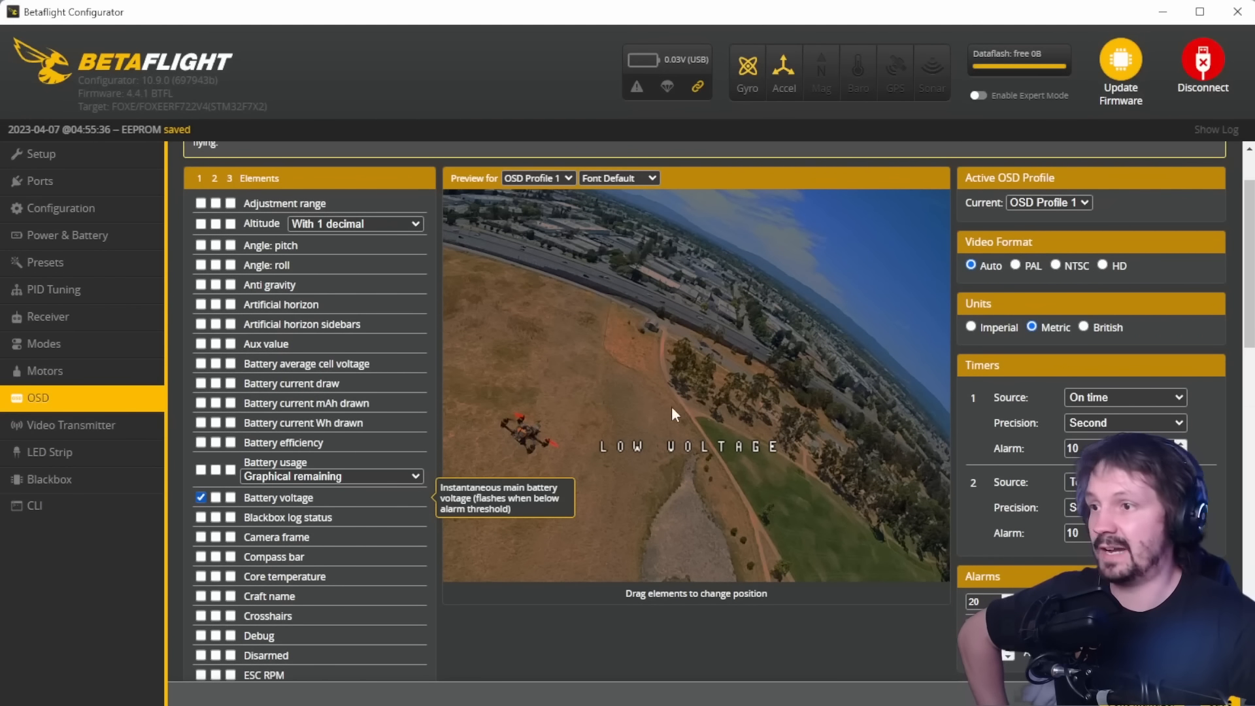
pyautogui.moveTo(632, 378); pyautogui.dragTo(476, 225)
# - Examine the remaining OSD elements, the video format options, the warnings and the post flight statistics
pyautogui.scroll(-1, 418, 507)
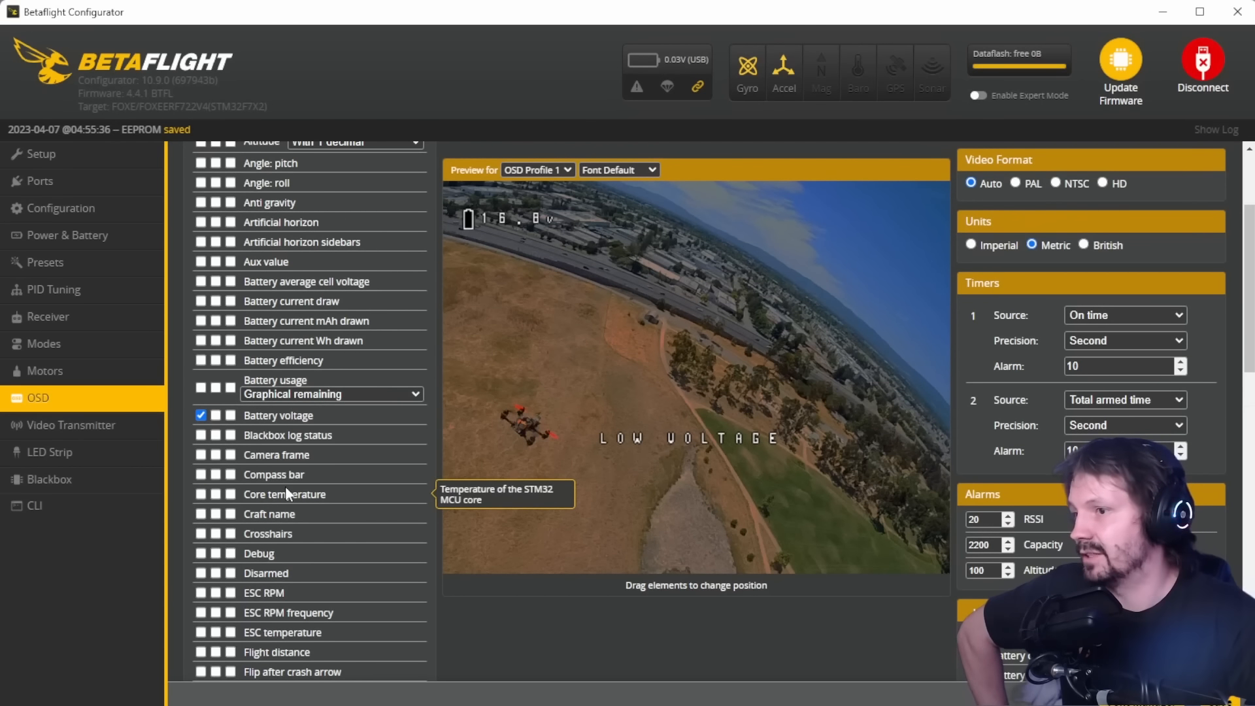
pyautogui.scroll(-10, 285, 494)
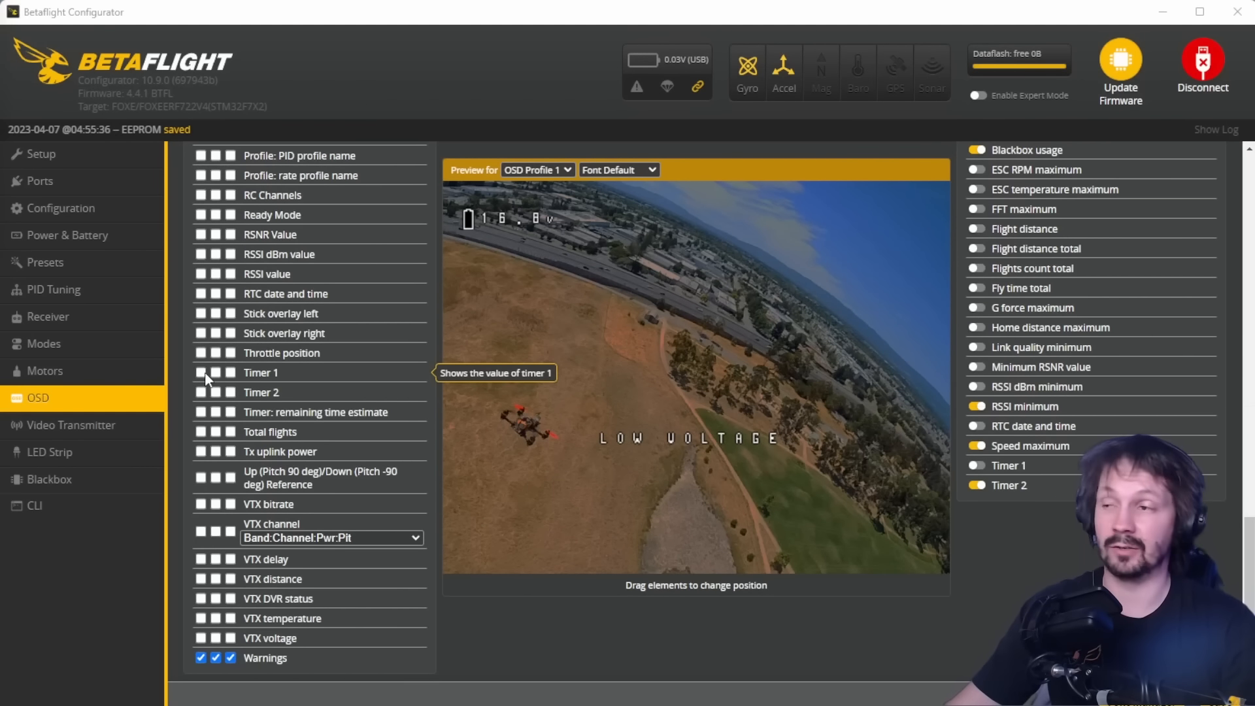
pyautogui.scroll(11, 206, 379)
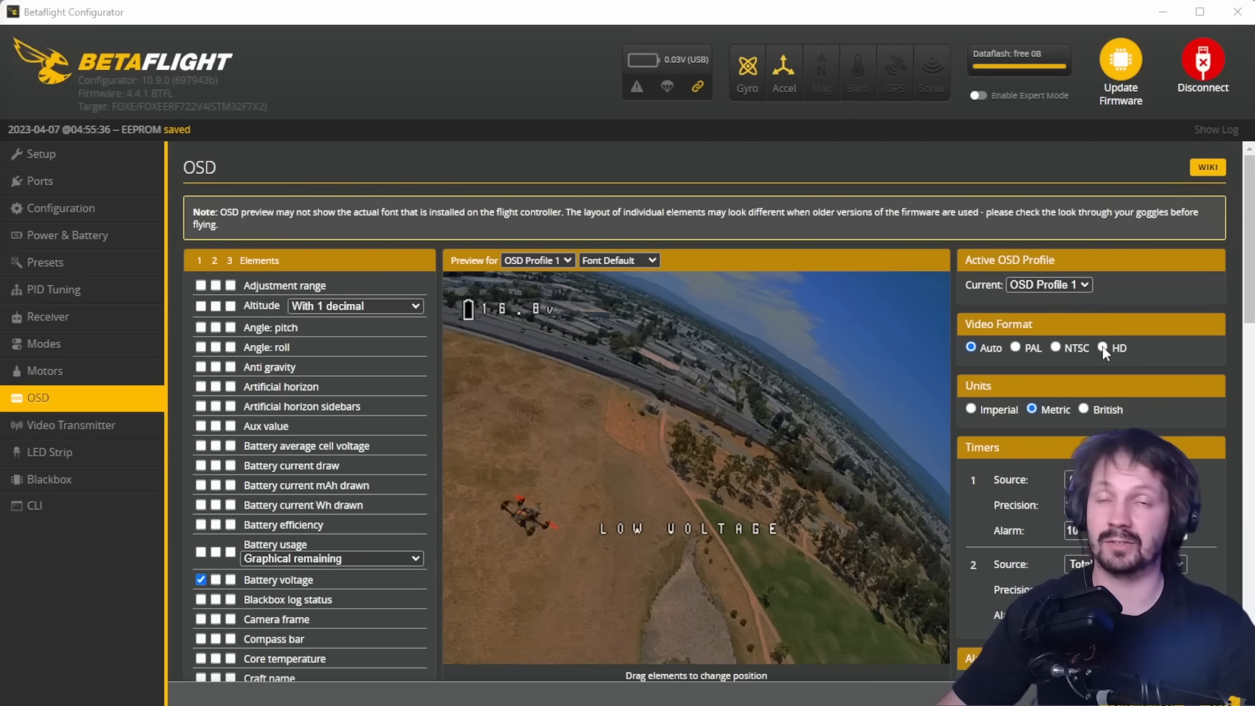
pyautogui.scroll(-5, 1104, 353)
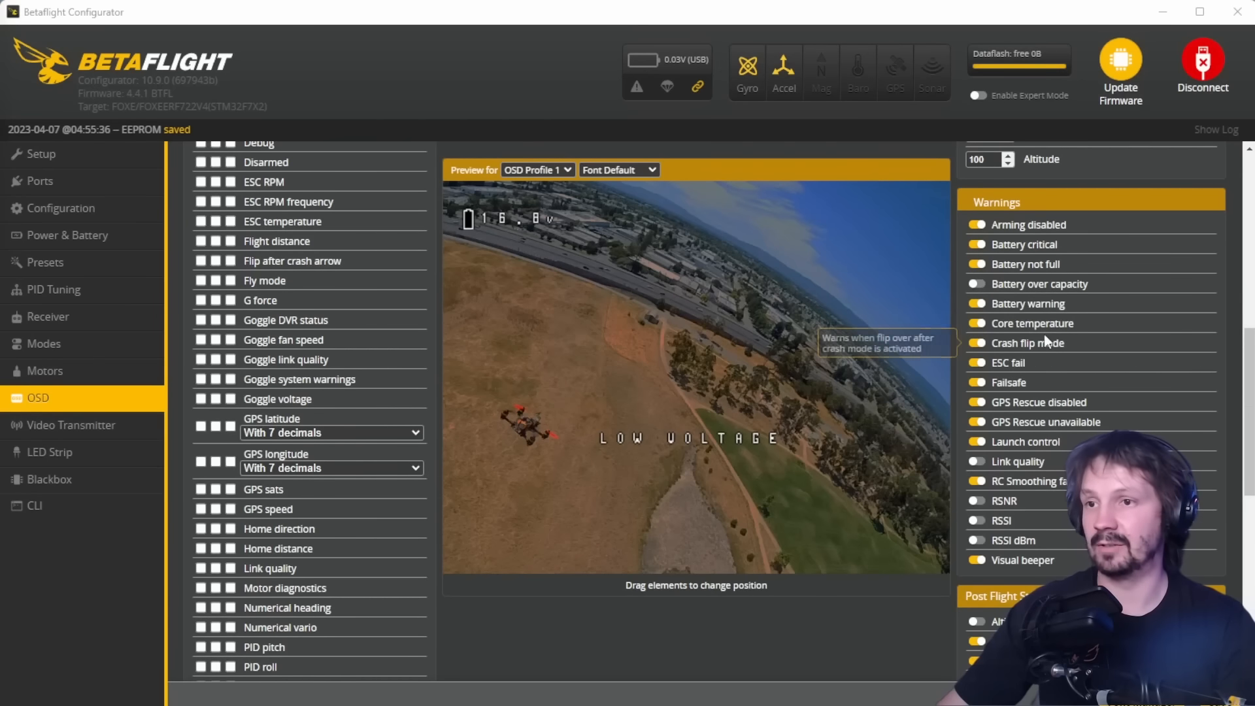
pyautogui.scroll(-2, 1044, 334)
pyautogui.scroll(-4, 1045, 334)
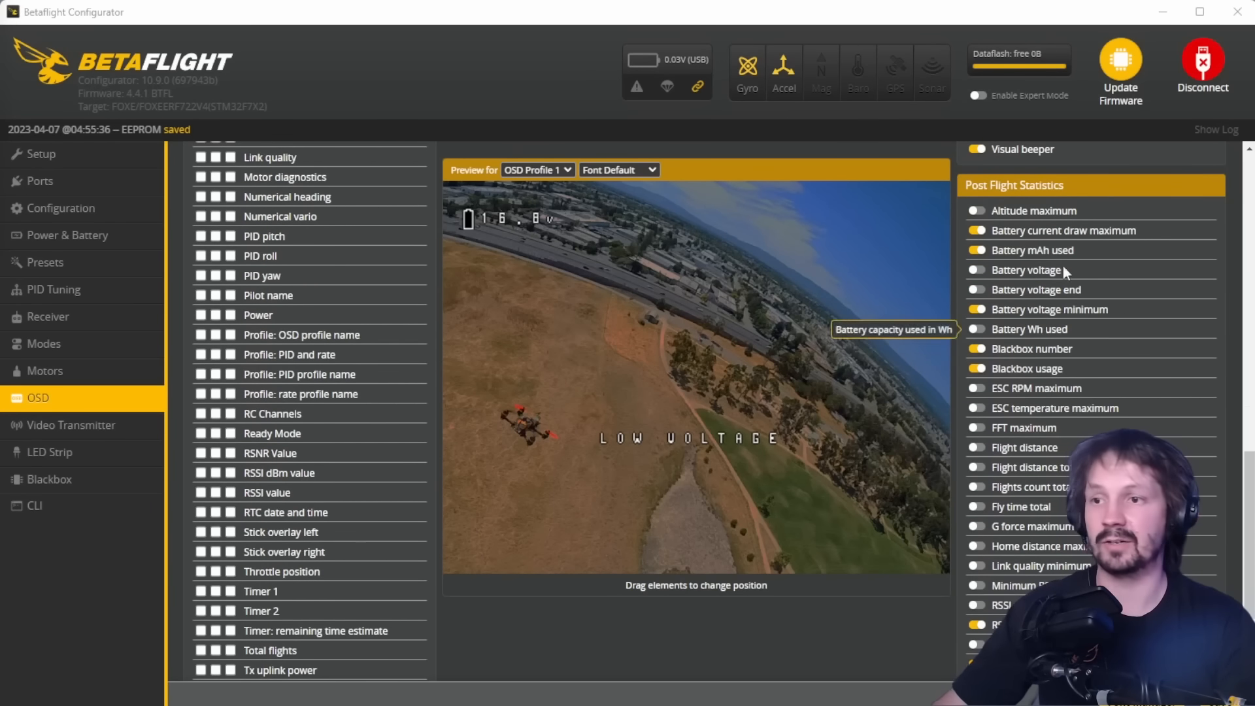